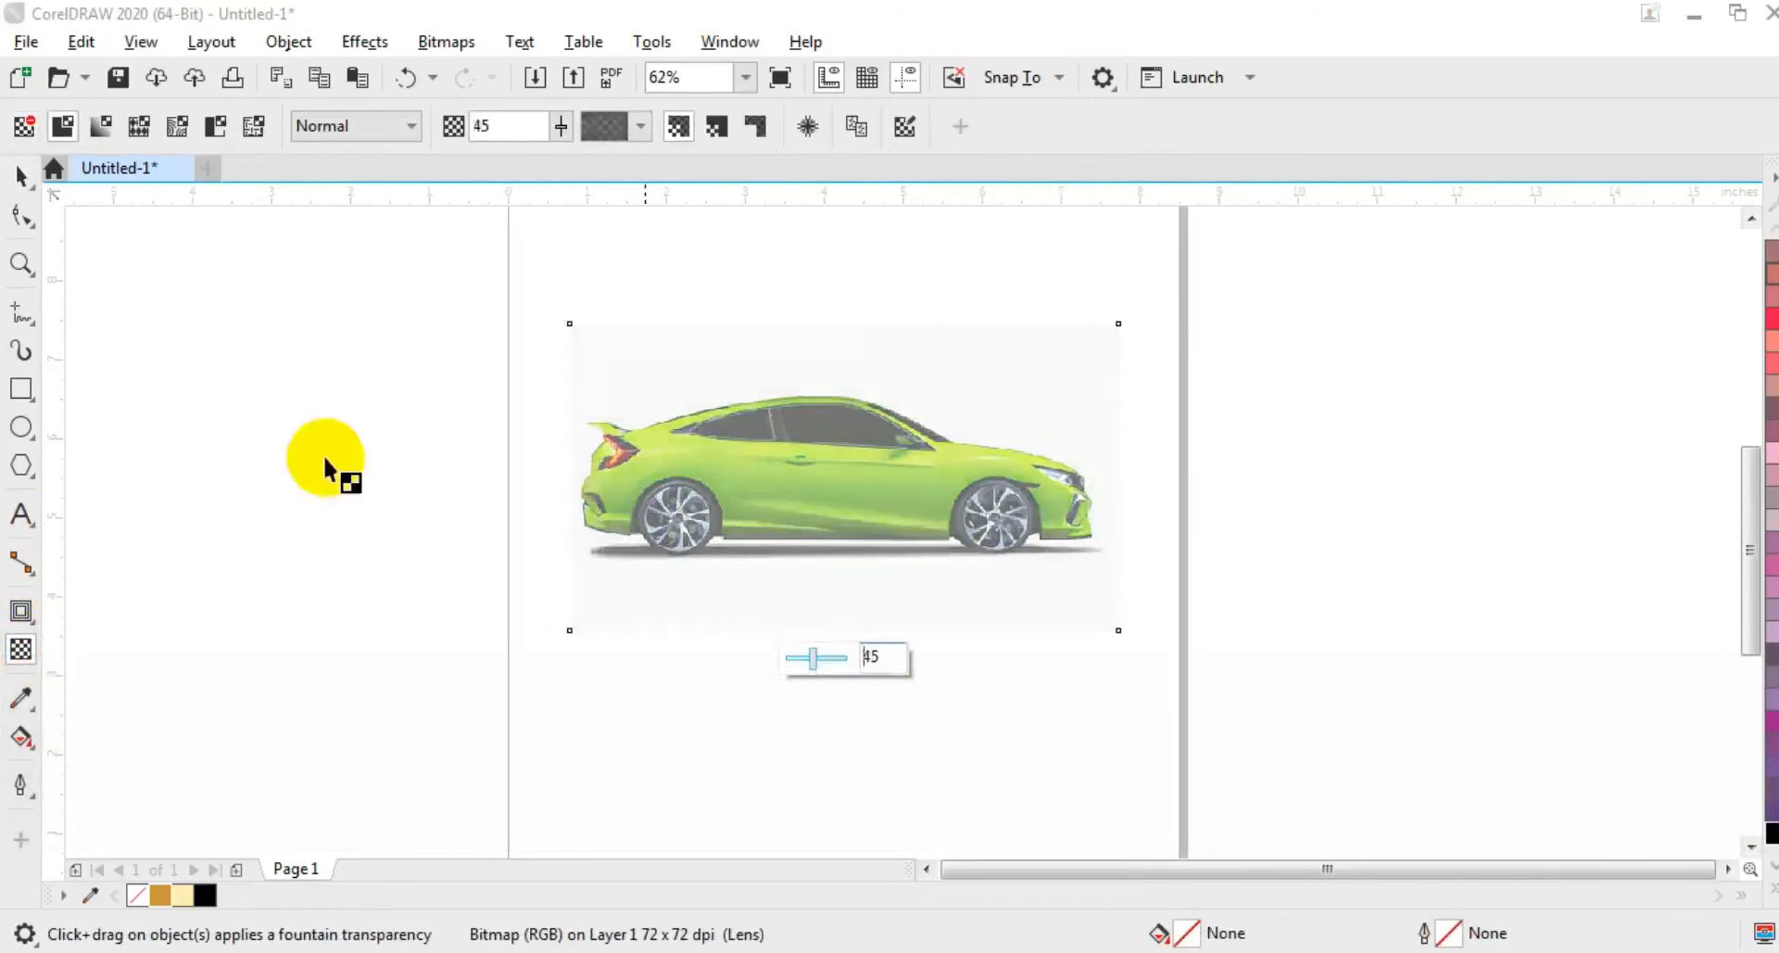
# - Set the Freehand tool's defaults to a black 2.0 pt outline with no fill
pyautogui.click(21, 264)
pyautogui.moveTo(552, 348); pyautogui.dragTo(1197, 593)
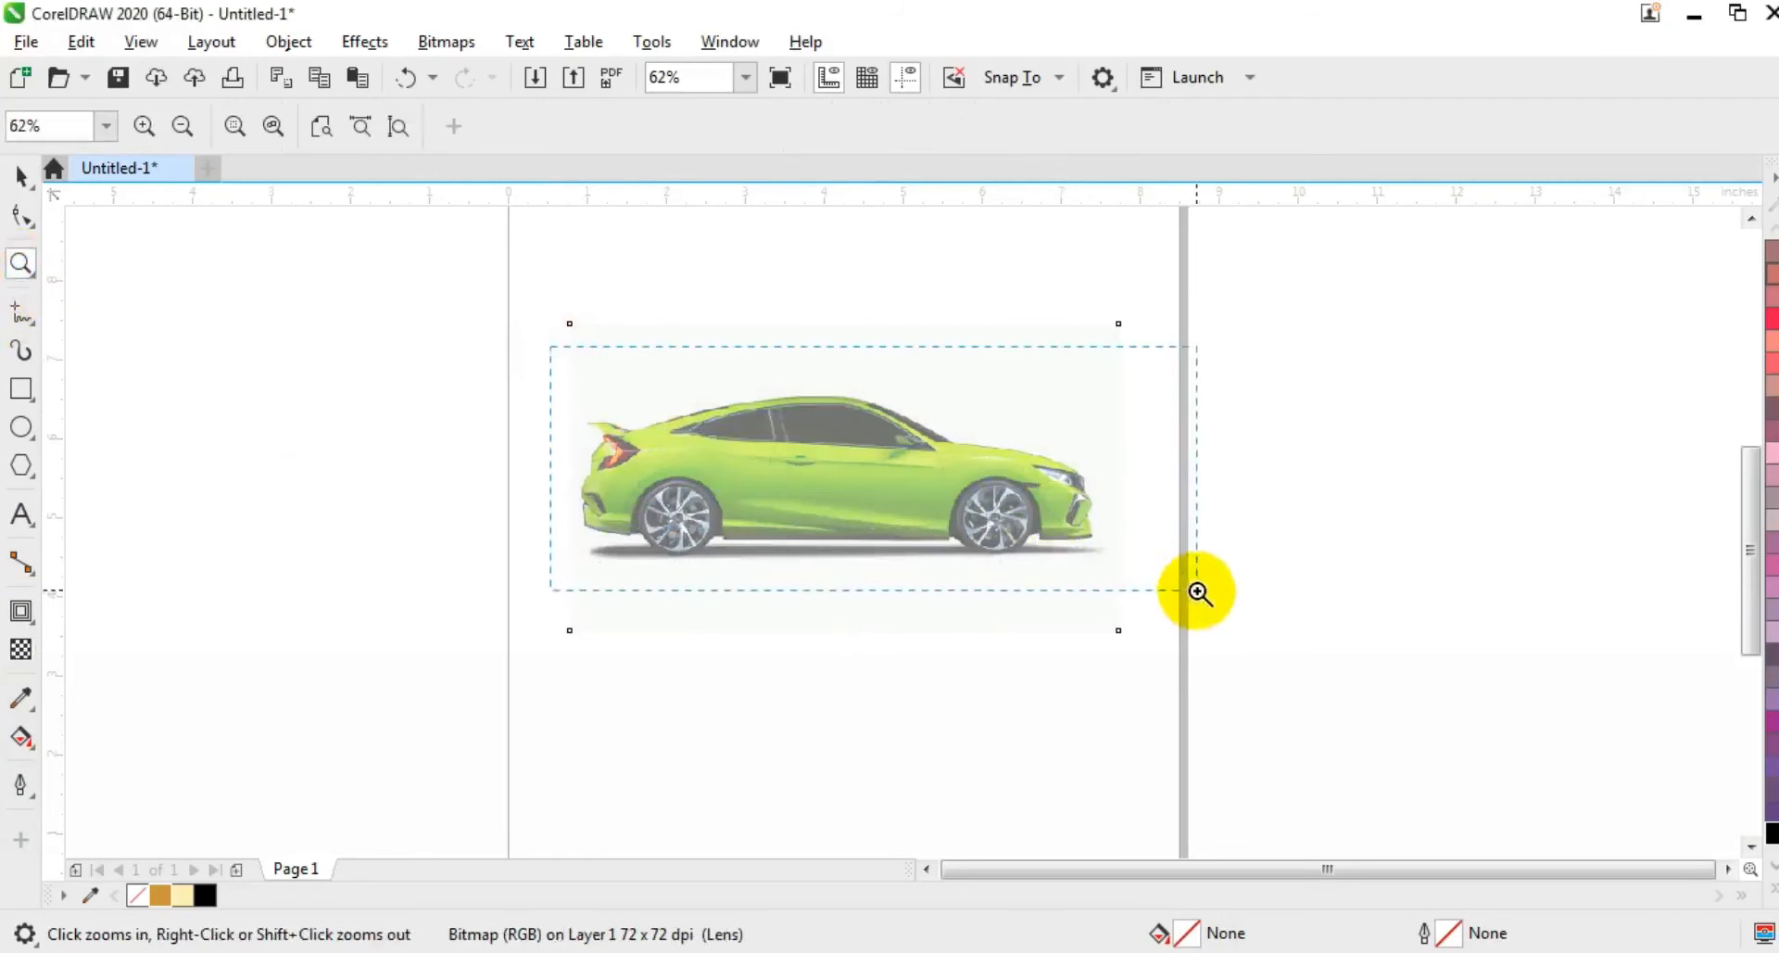
pyautogui.moveTo(1196, 591); pyautogui.dragTo(1197, 592)
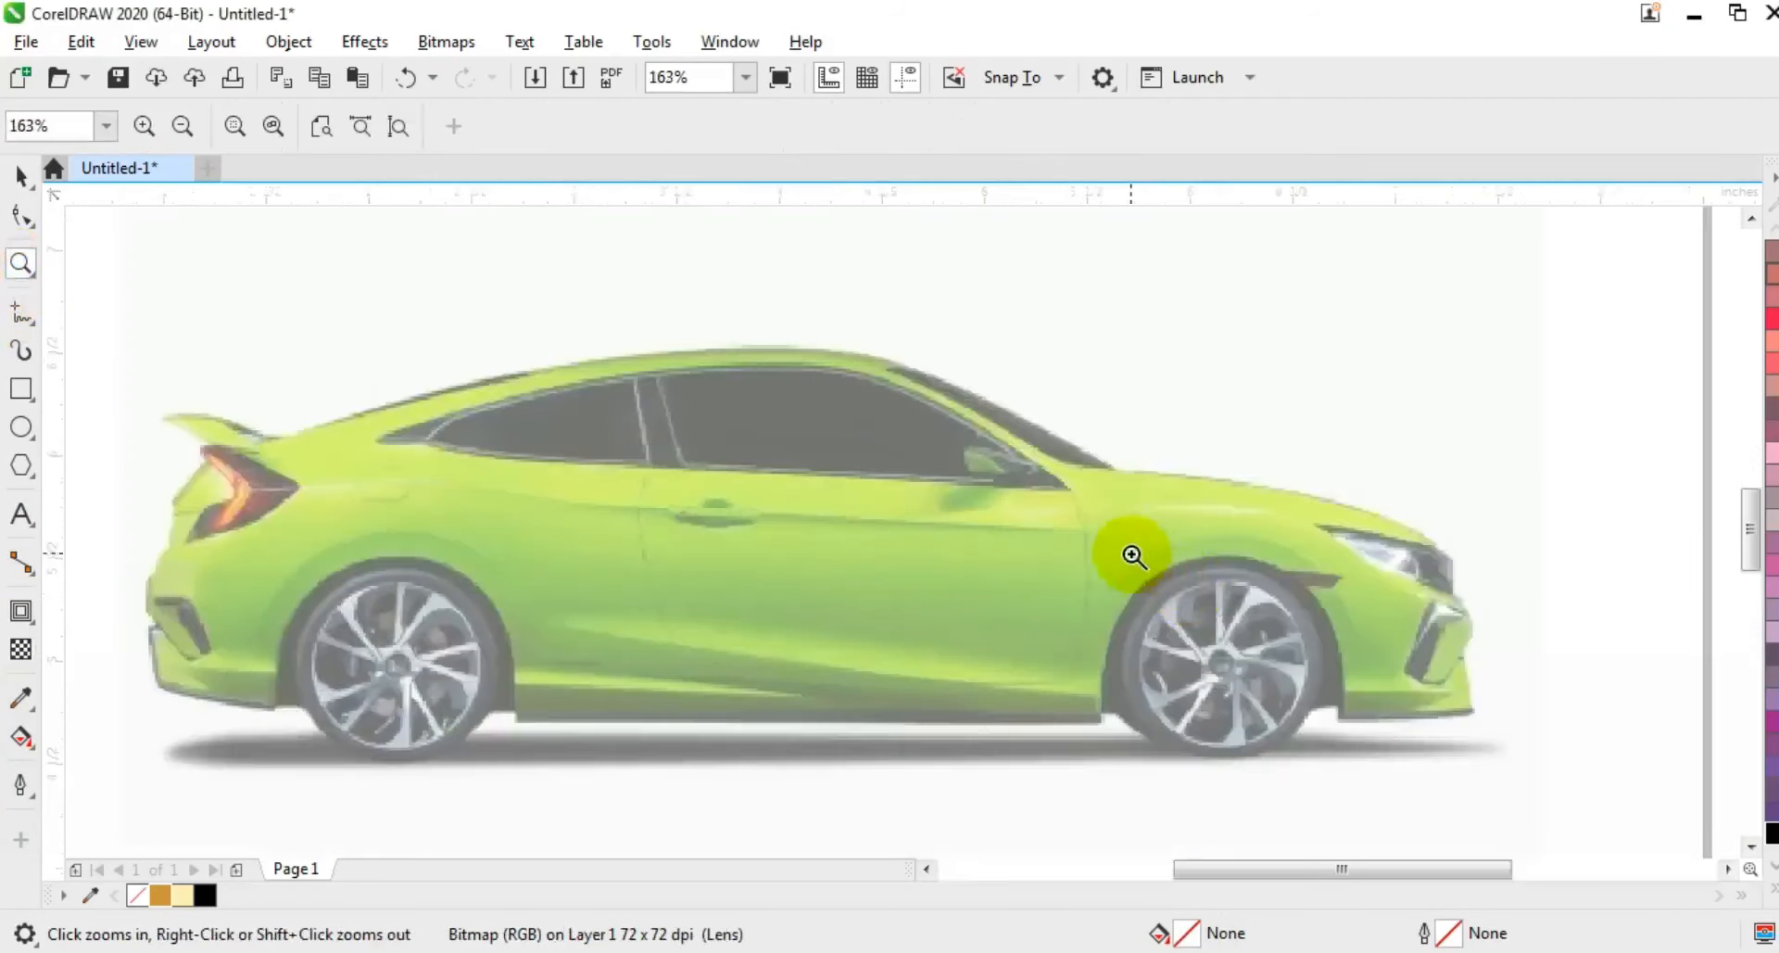
pyautogui.click(21, 313)
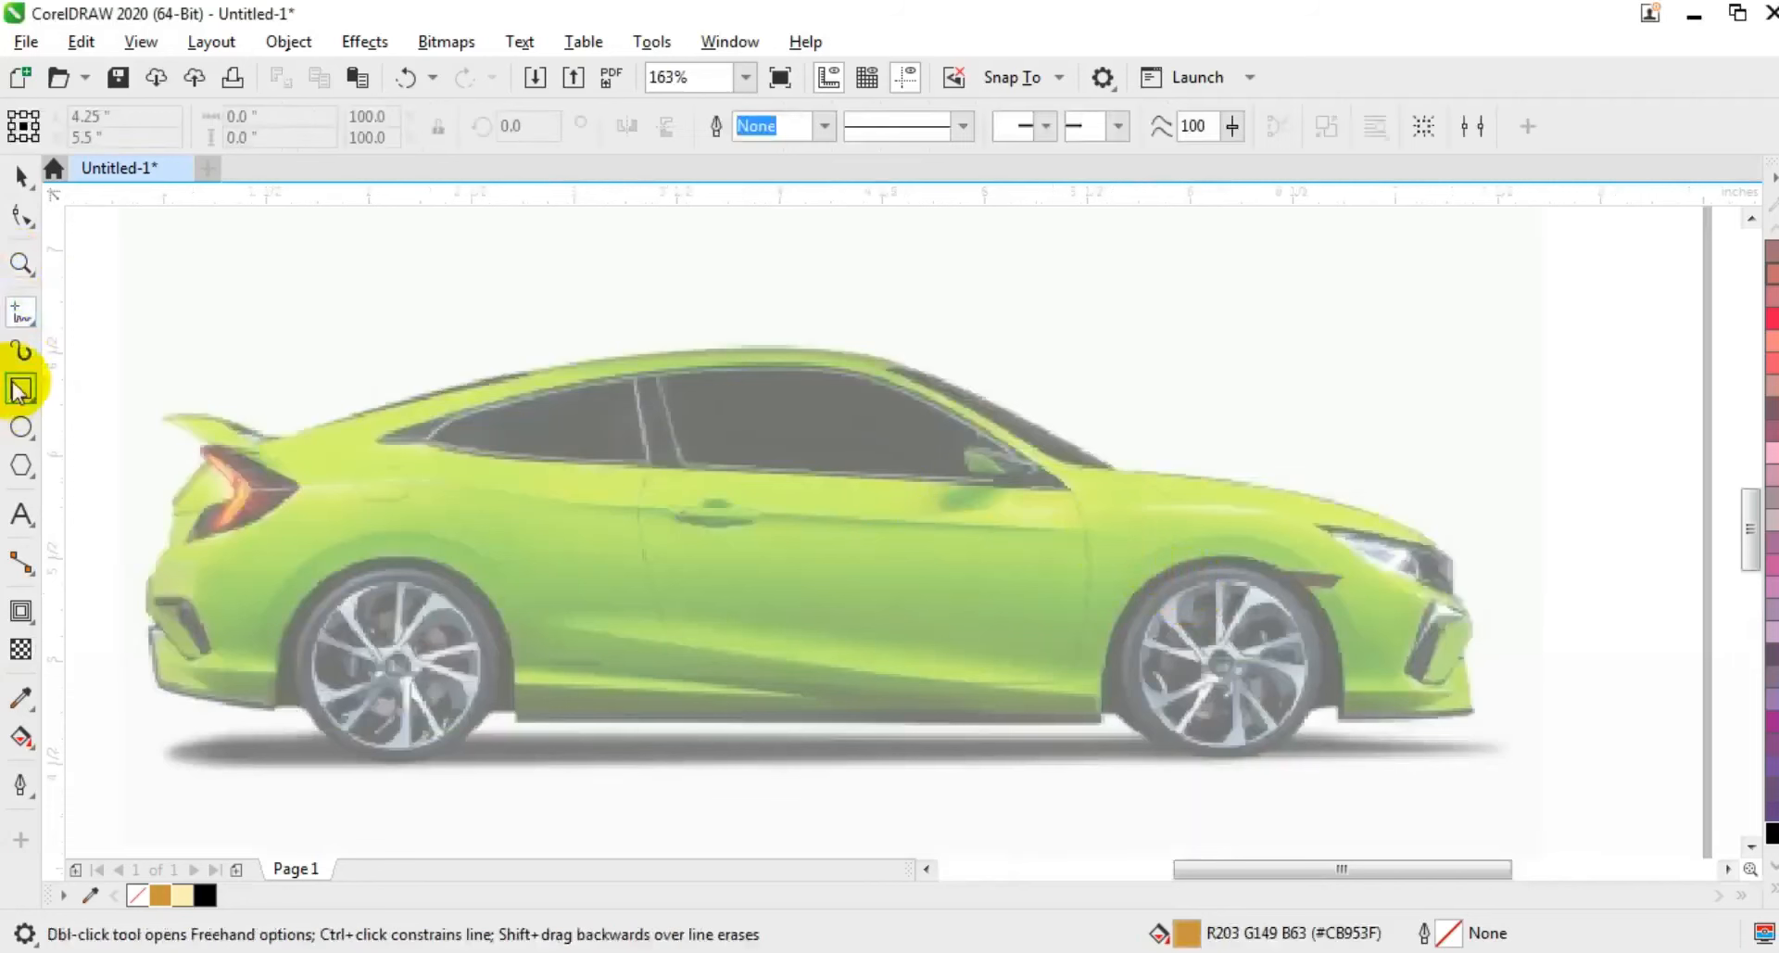
pyautogui.rightClick(204, 894)
pyautogui.click(824, 125)
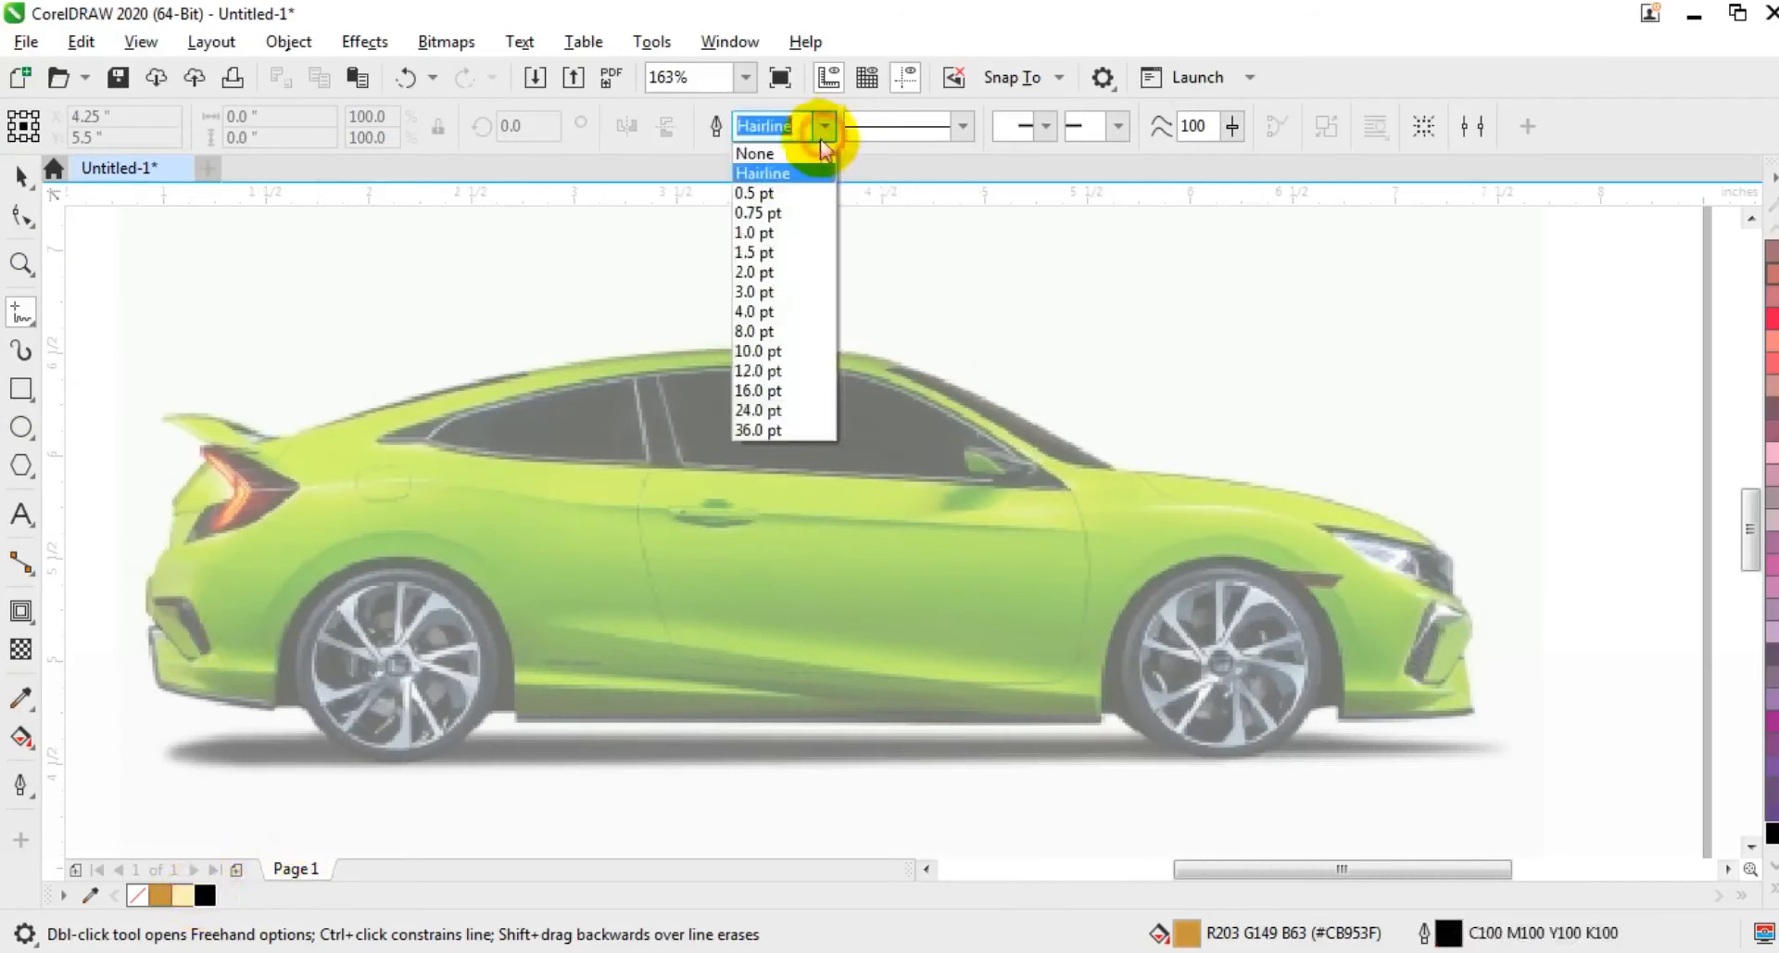
pyautogui.click(759, 270)
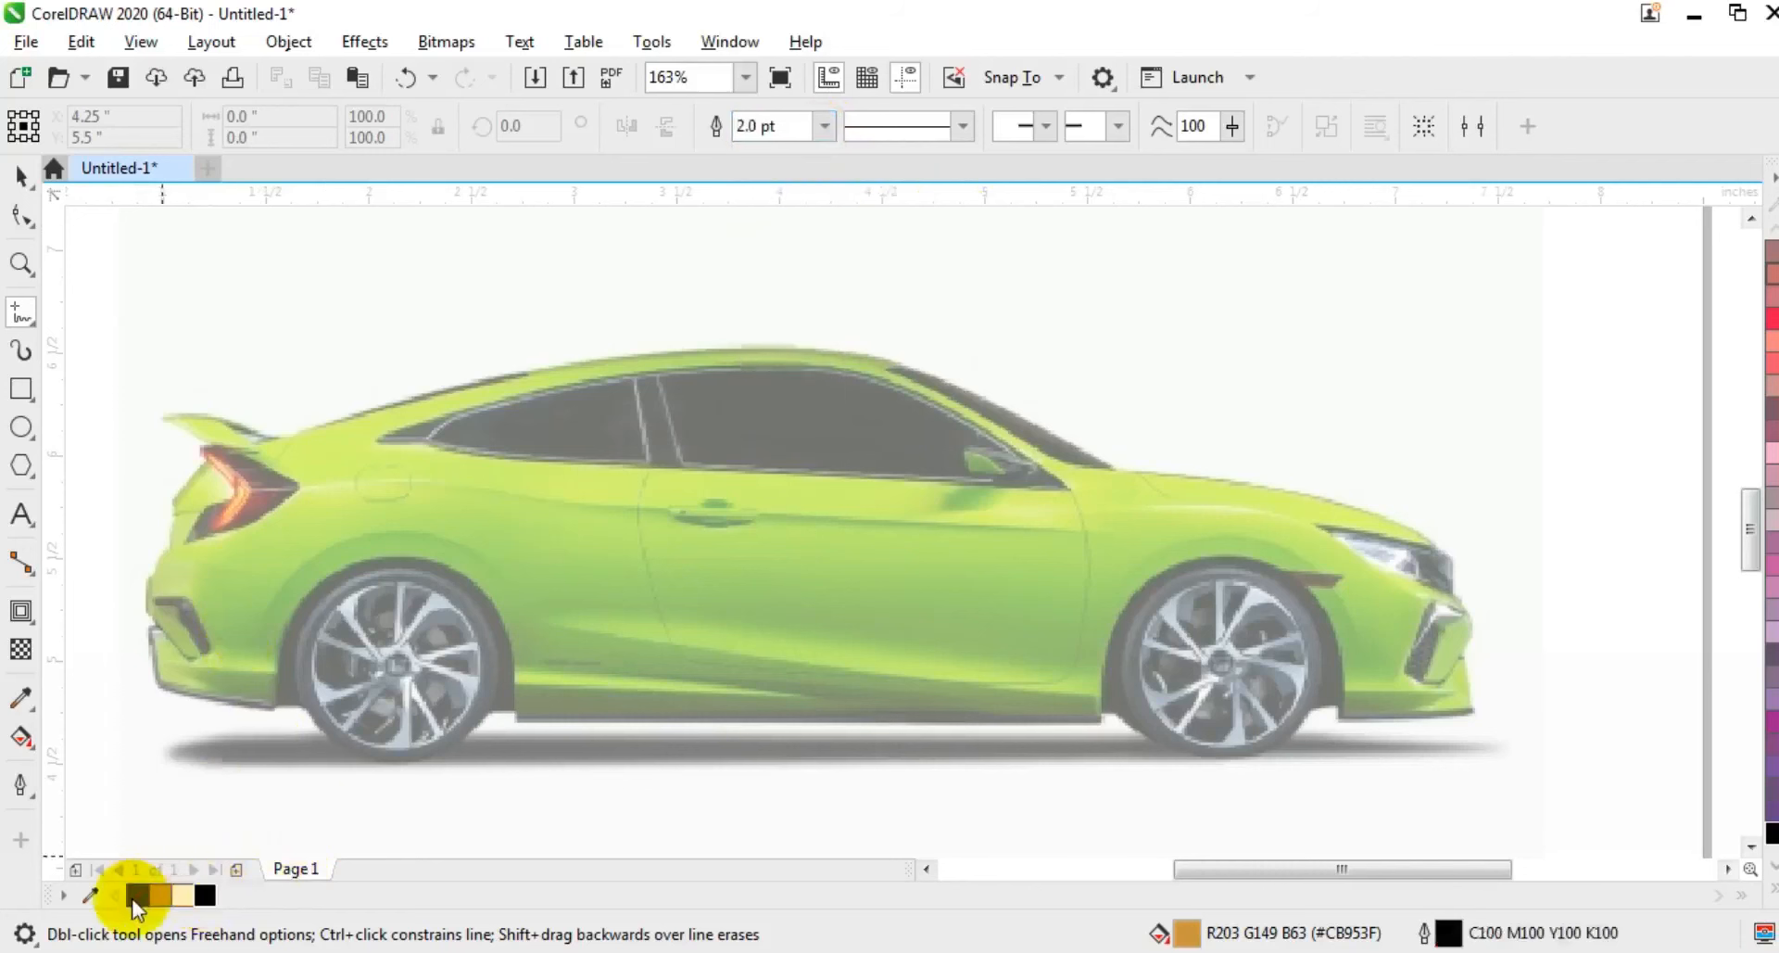
pyautogui.click(137, 894)
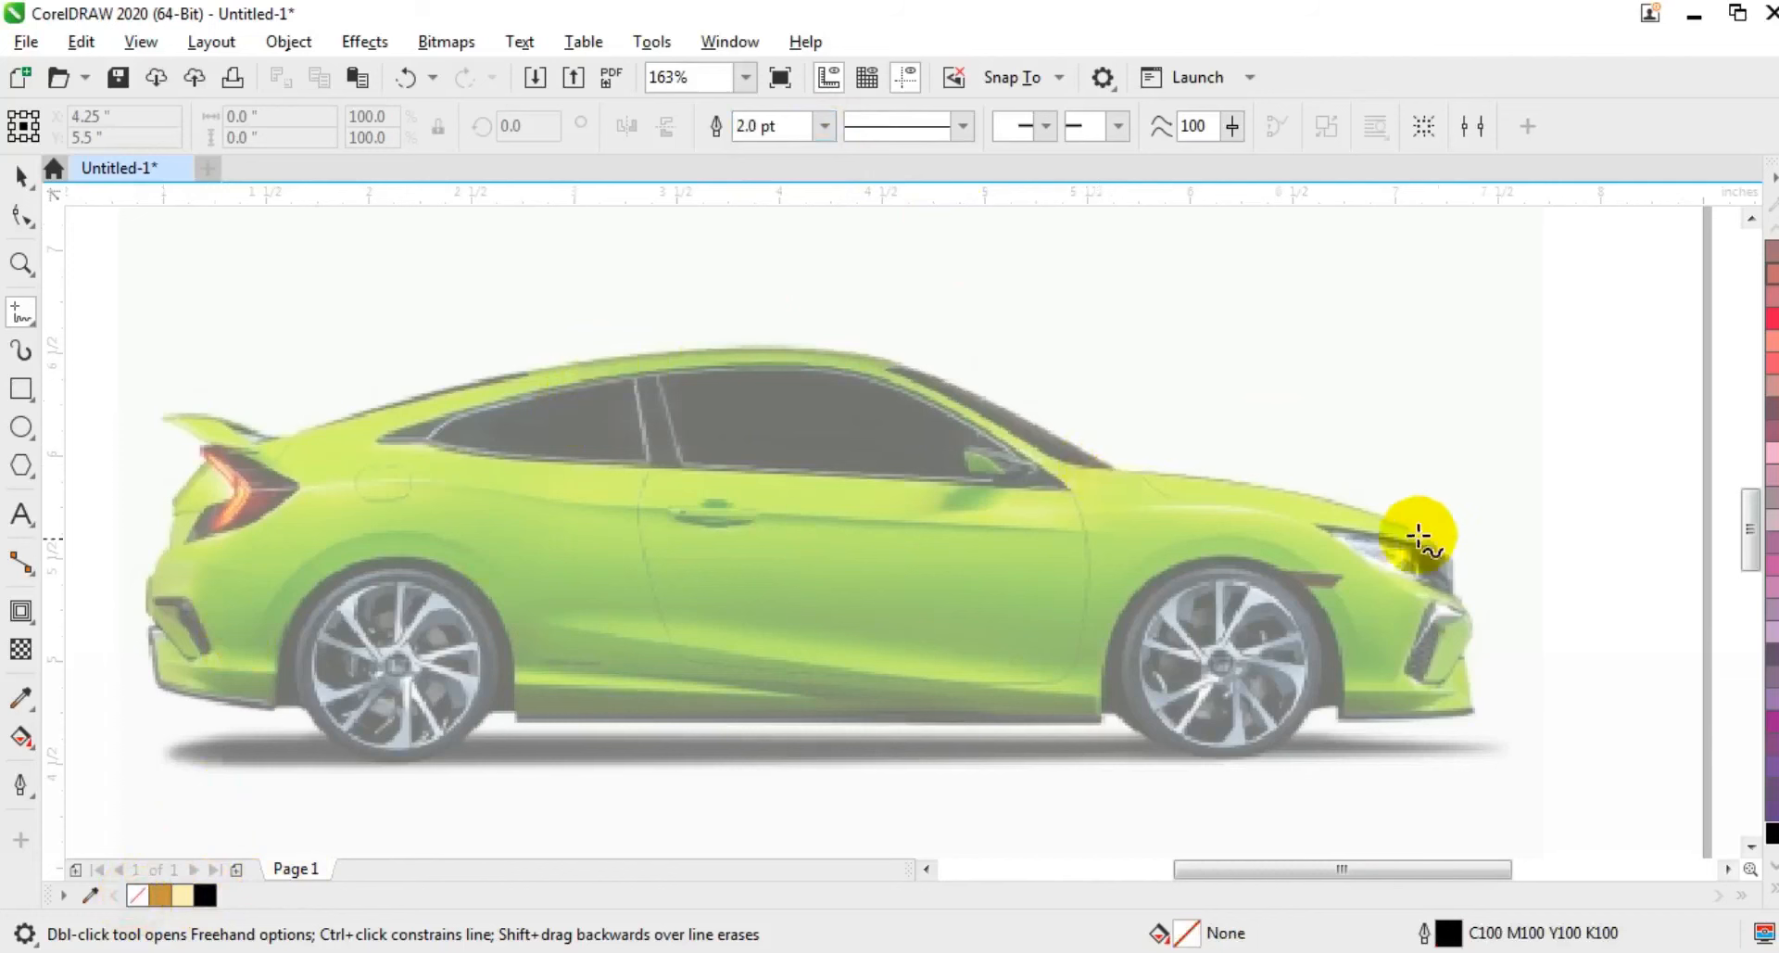
# - Trace a closed straight-segment shape about 4.6 in wide from the windshield base through the spoiler, tail light, door handle and rear window corner
pyautogui.click(1116, 469)
pyautogui.scroll(1, 695, 352)
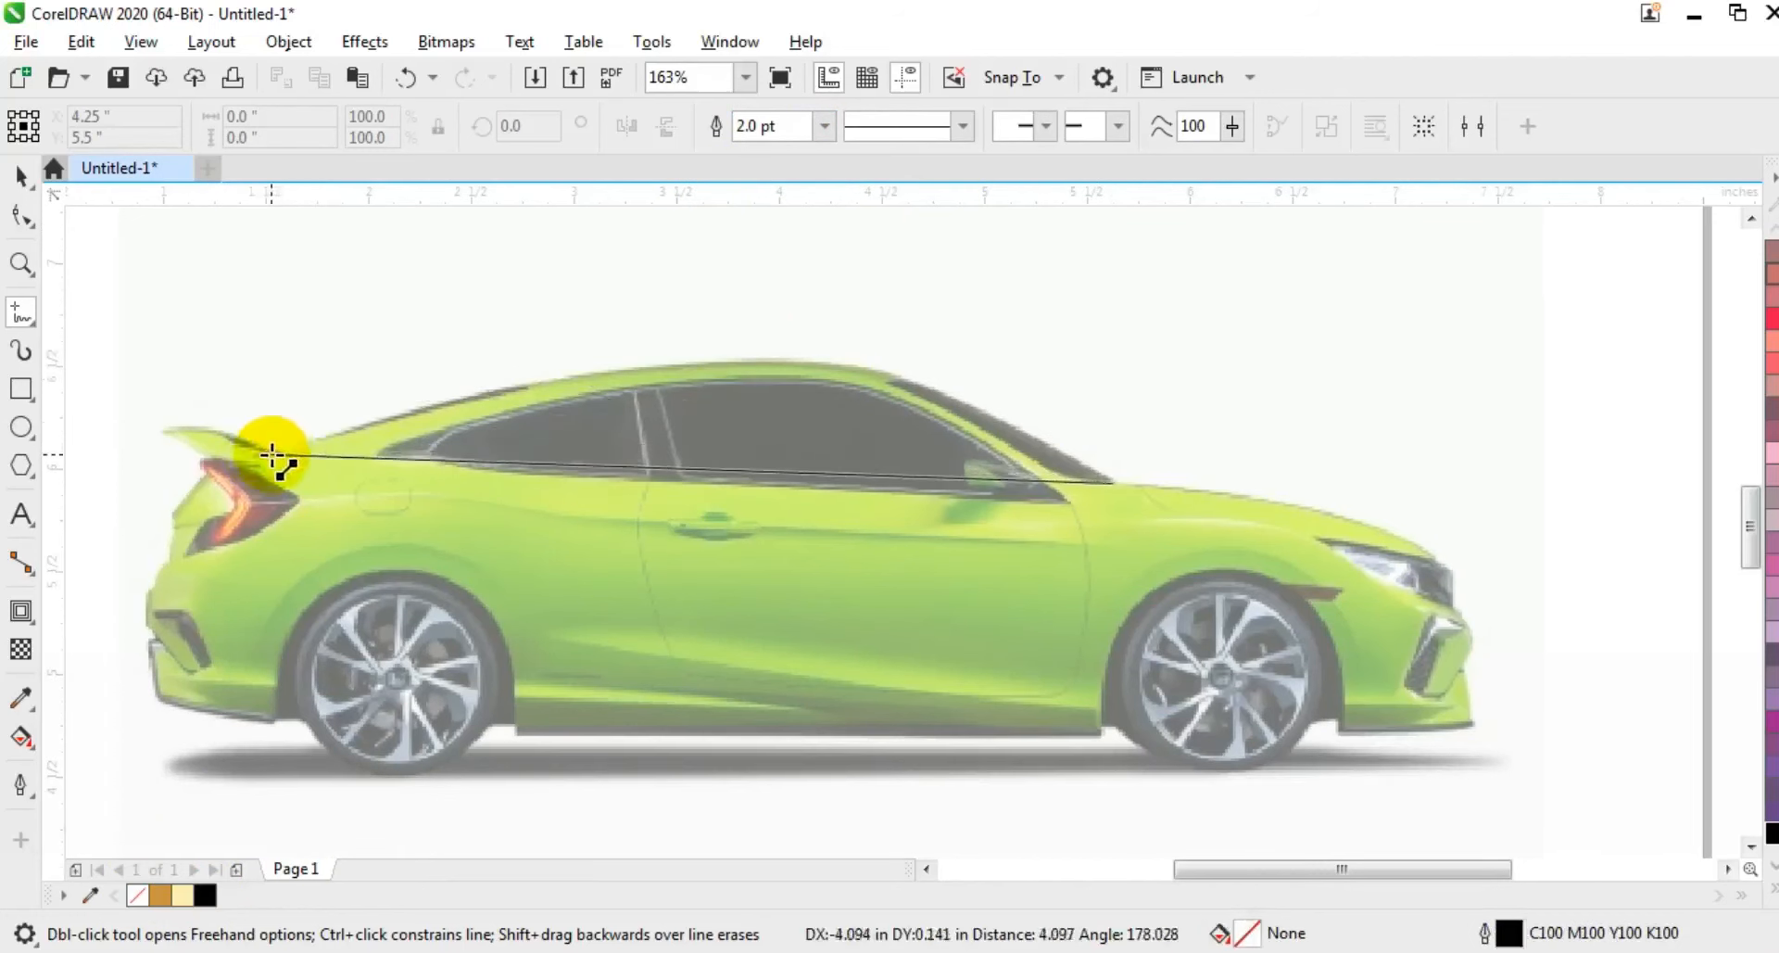
pyautogui.click(270, 454)
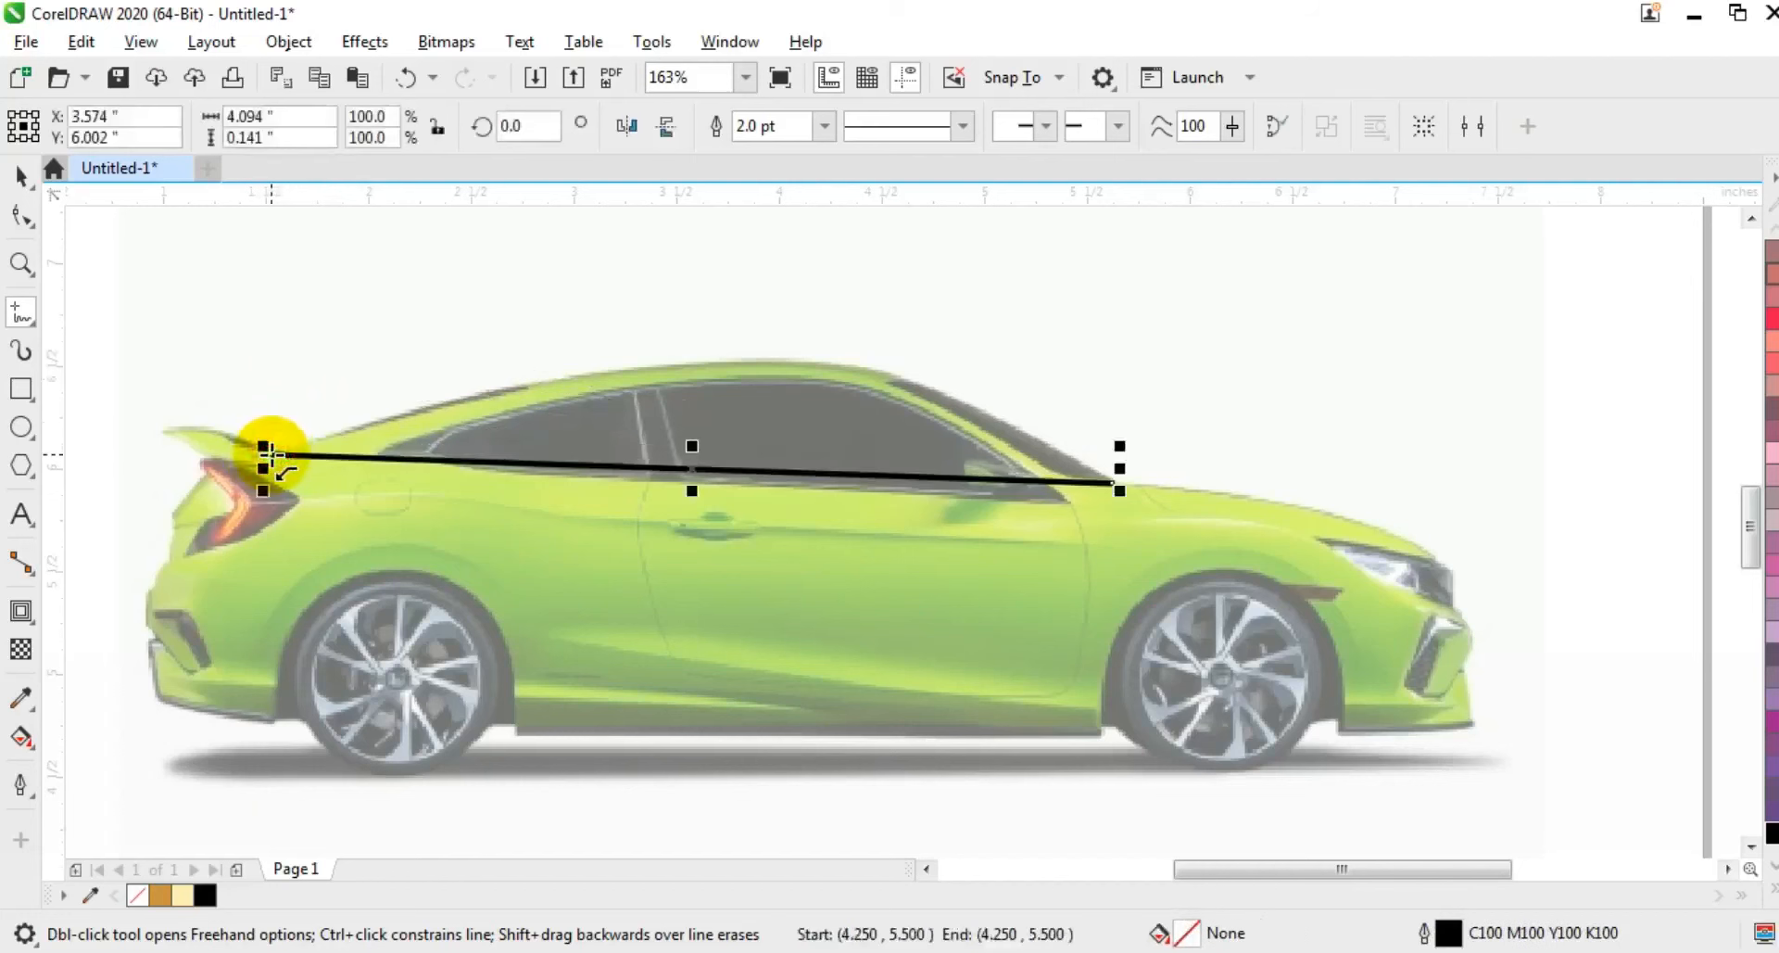
pyautogui.click(271, 454)
pyautogui.click(192, 449)
pyautogui.click(192, 448)
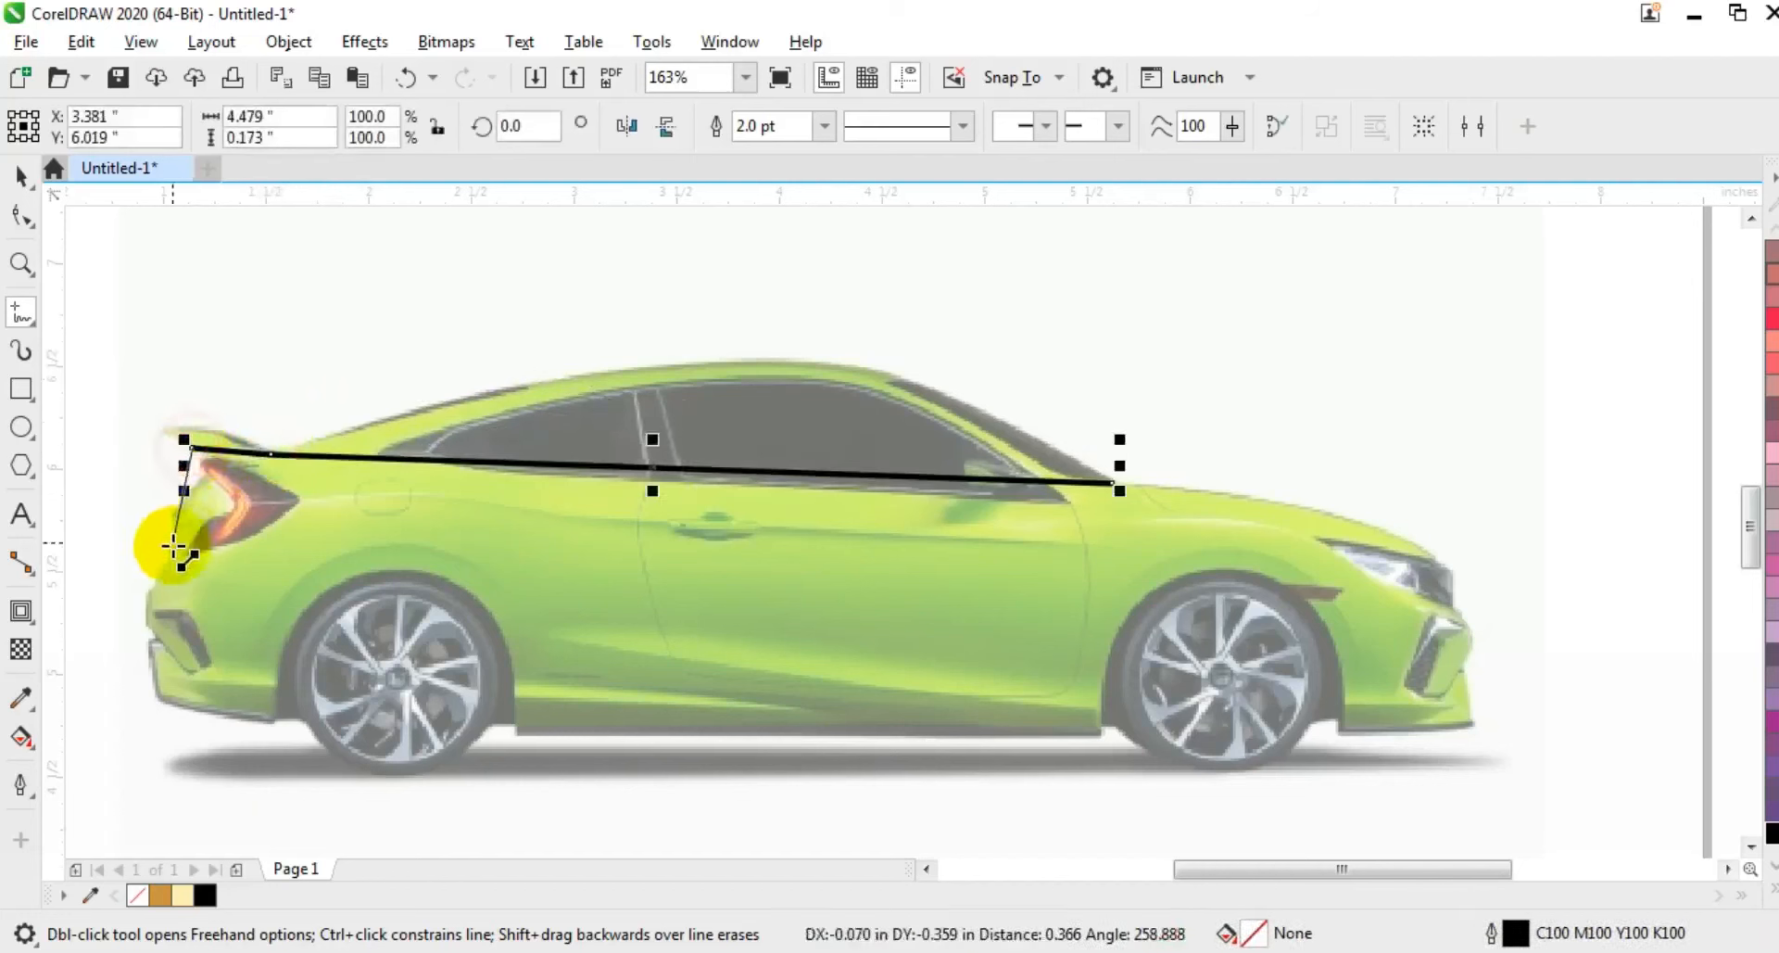
pyautogui.click(166, 571)
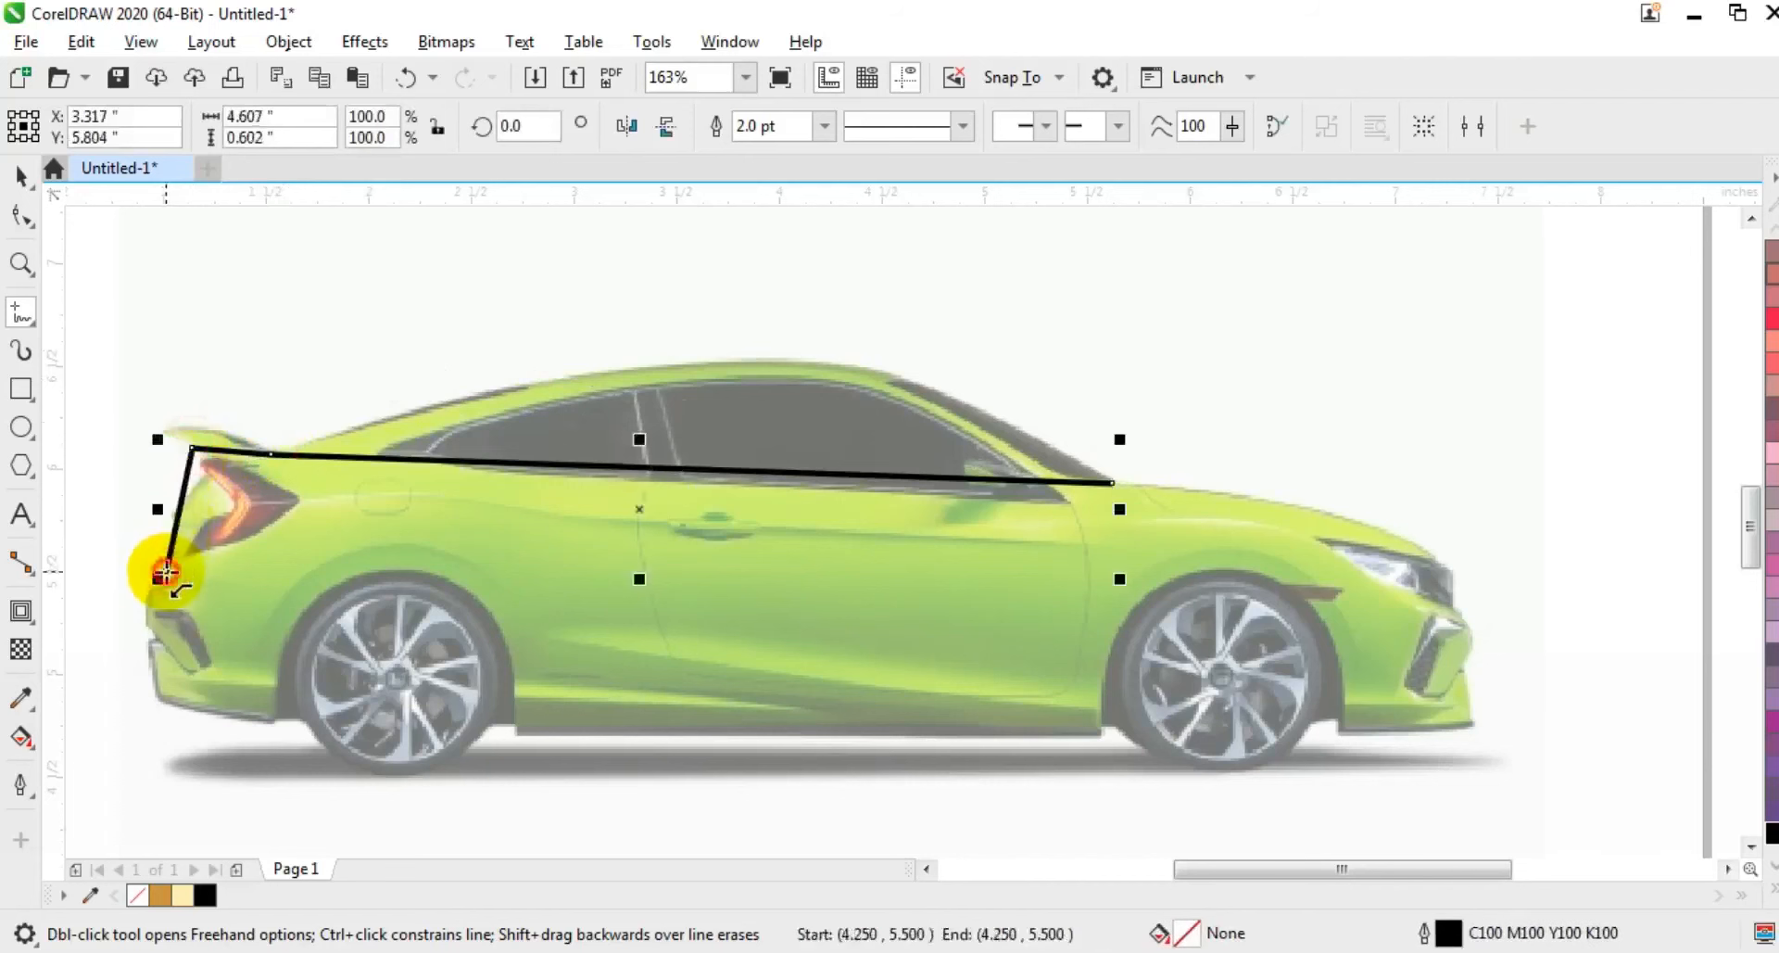
pyautogui.click(228, 483)
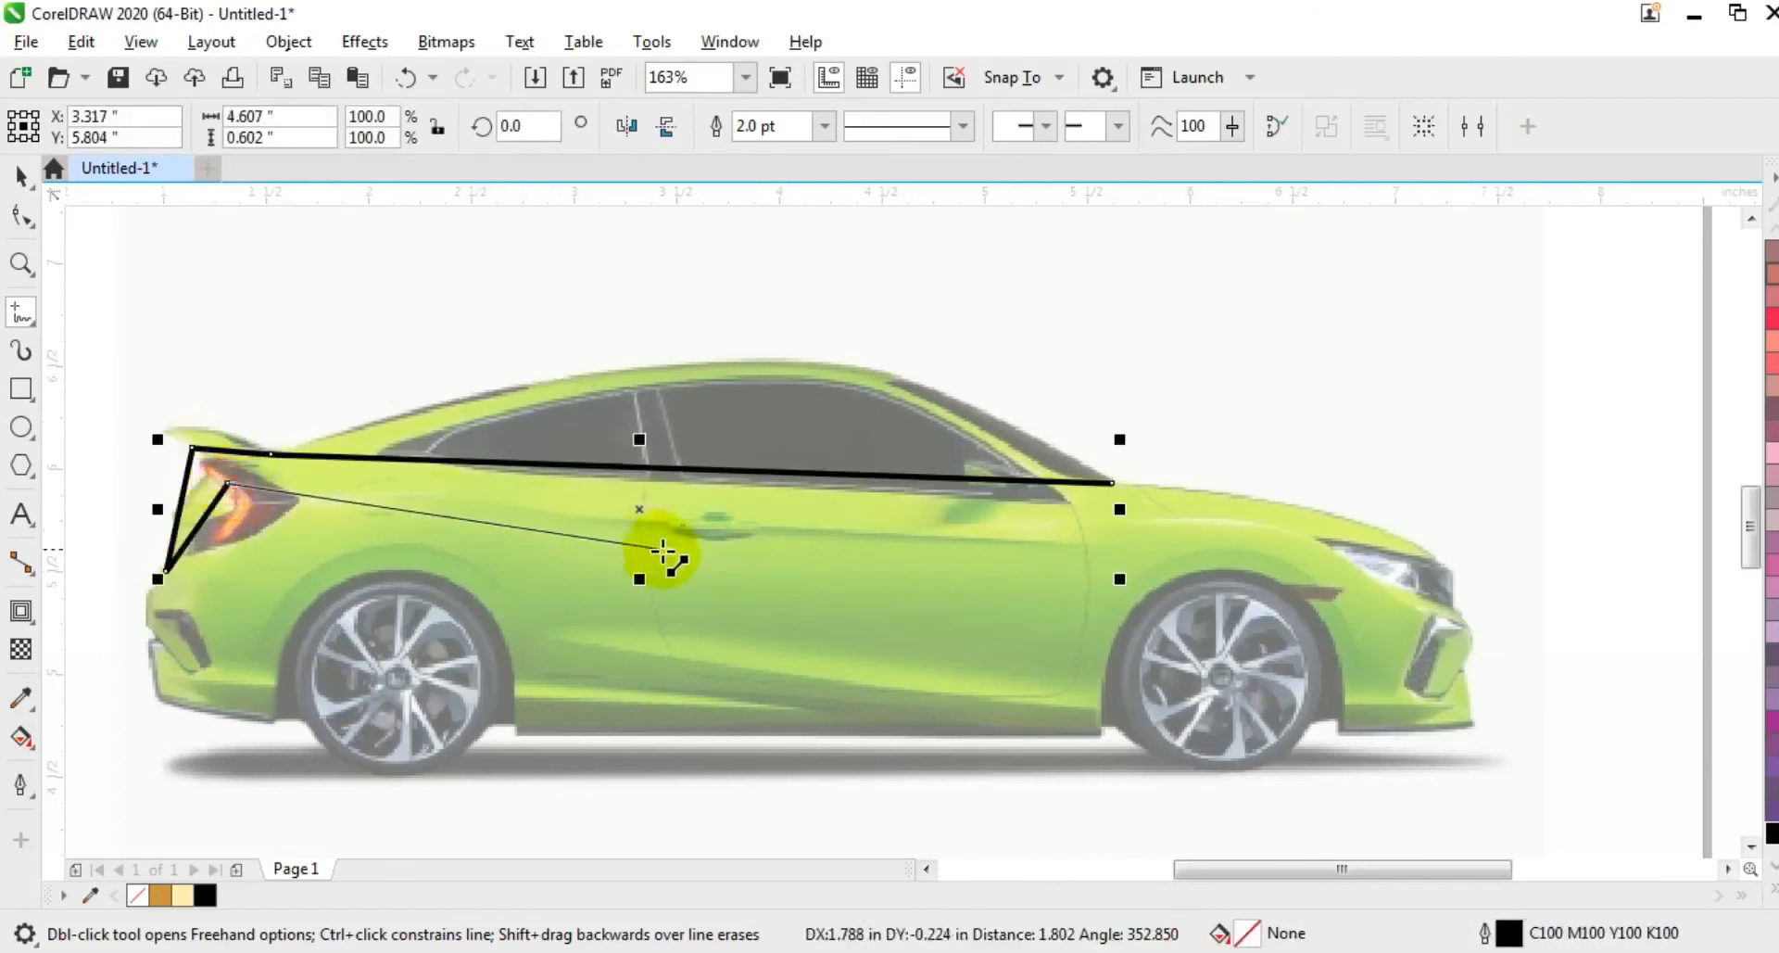
pyautogui.click(700, 555)
pyautogui.click(427, 485)
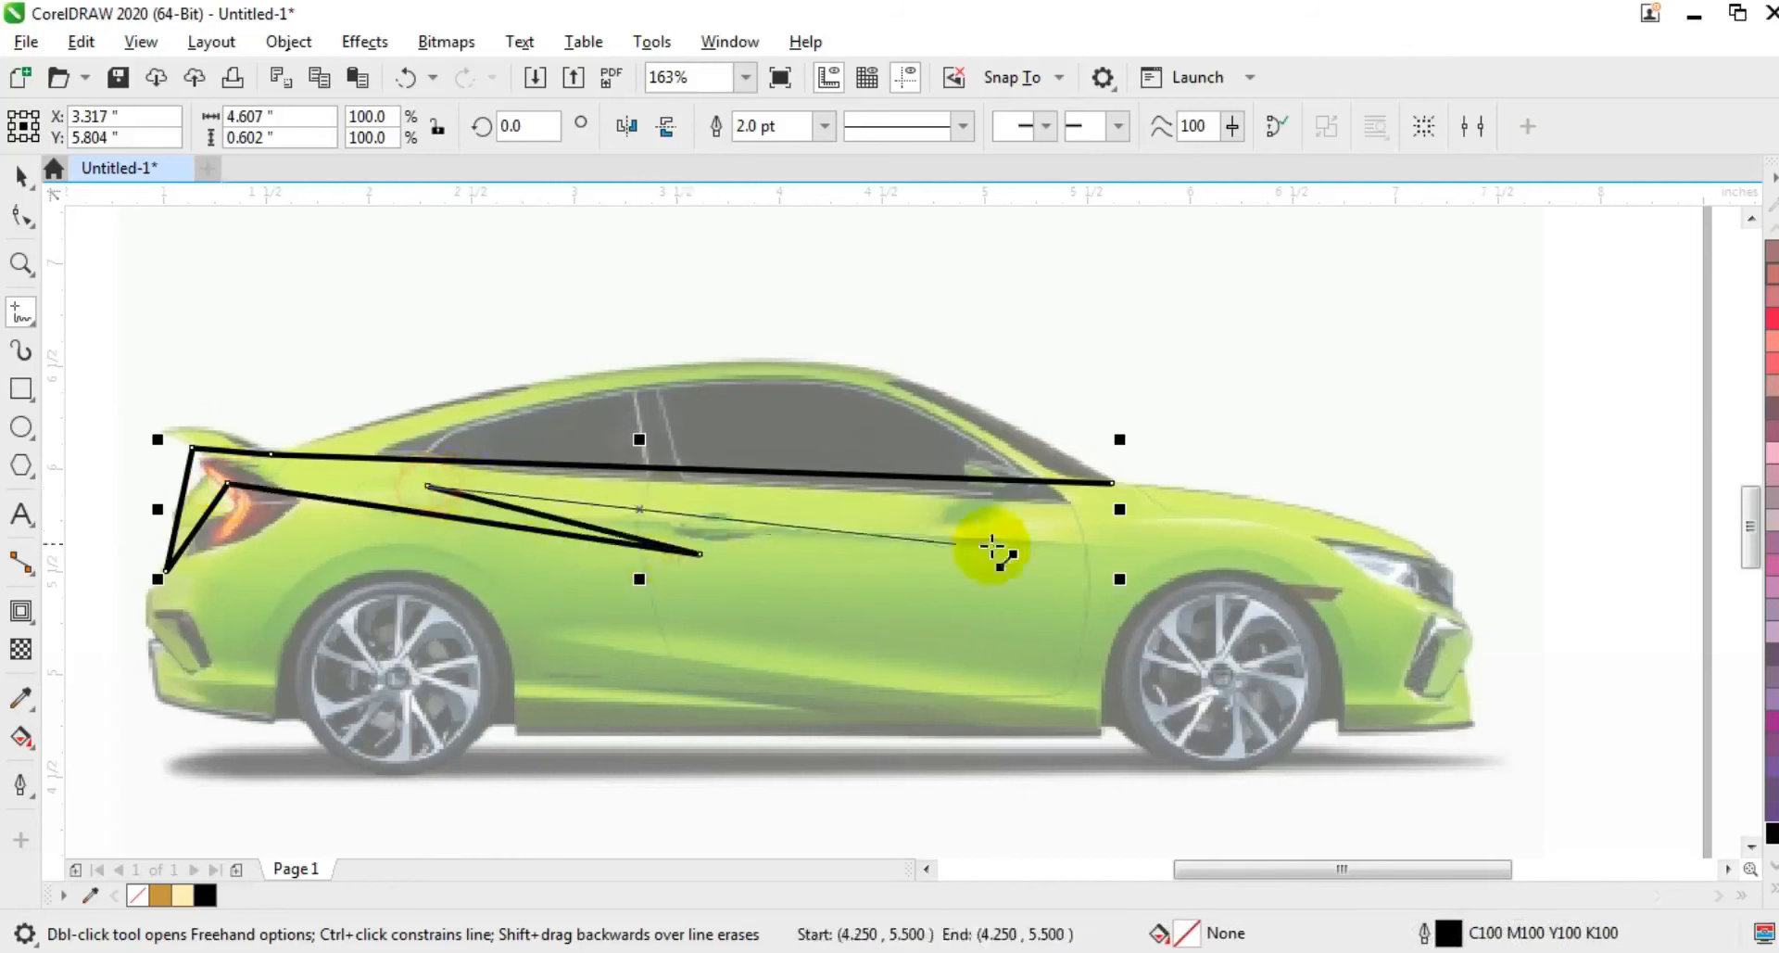
pyautogui.click(1112, 483)
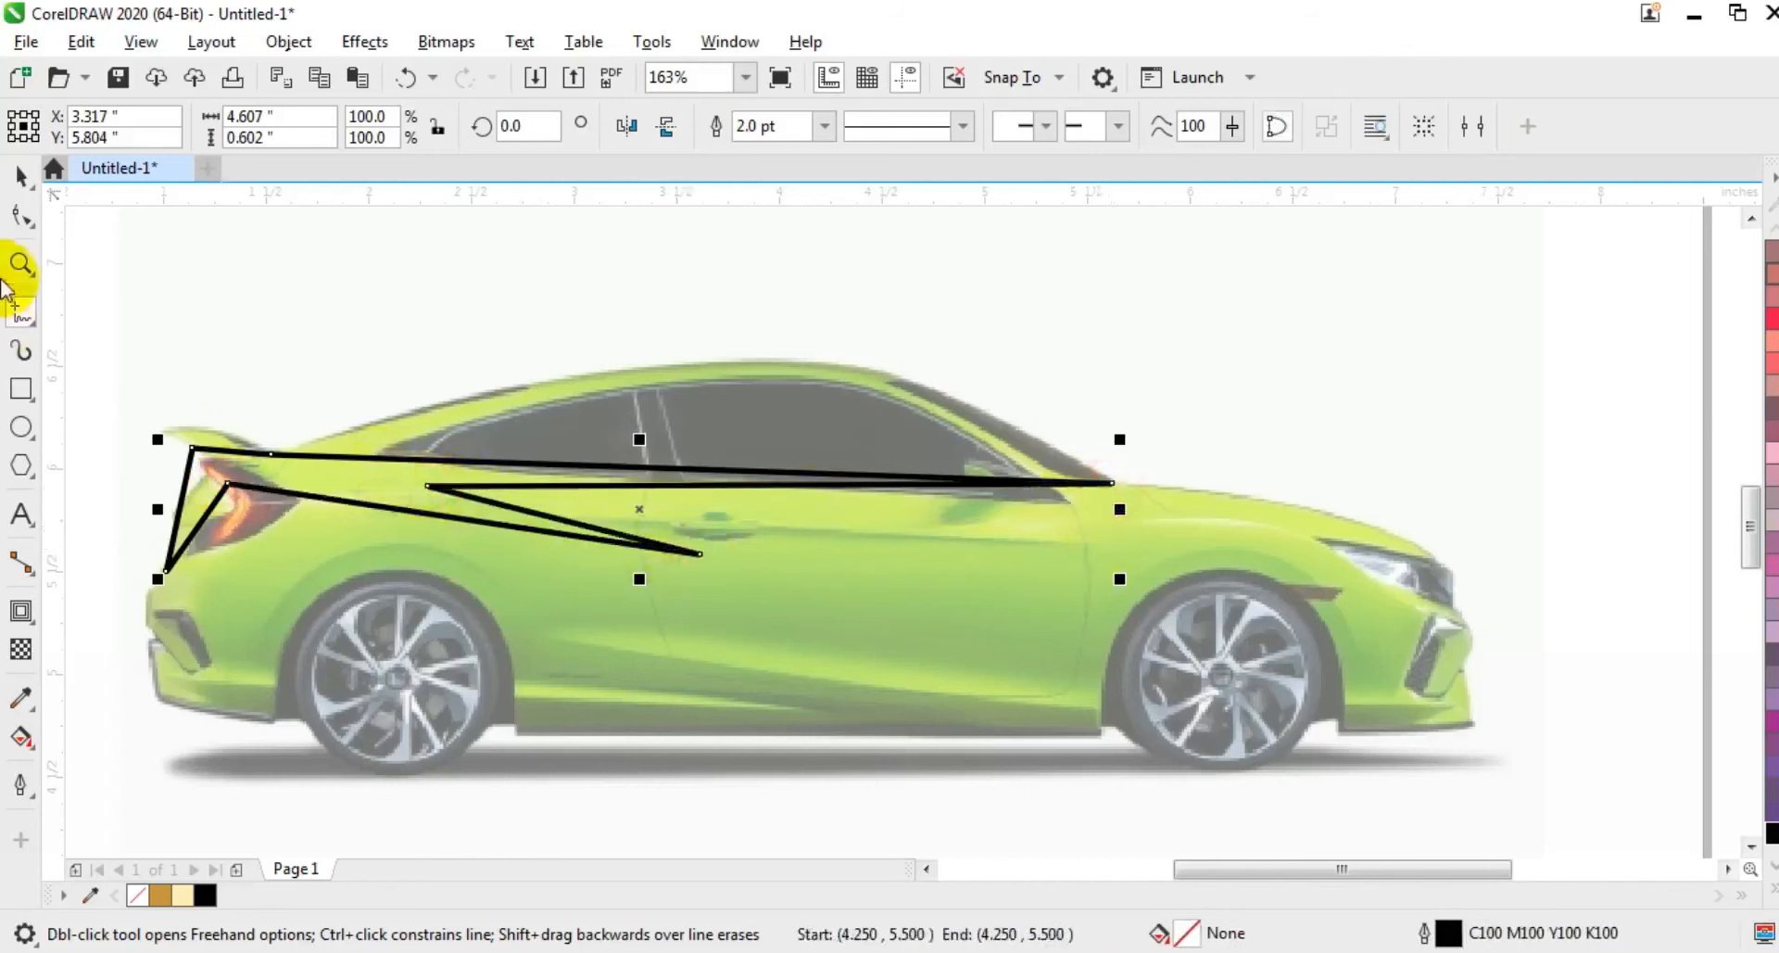
# - Convert the traced shape's segments to curves and arch its two long upper segments along the roofline and the side windows
pyautogui.click(21, 216)
pyautogui.moveTo(134, 313); pyautogui.dragTo(1279, 741)
pyautogui.click(410, 139)
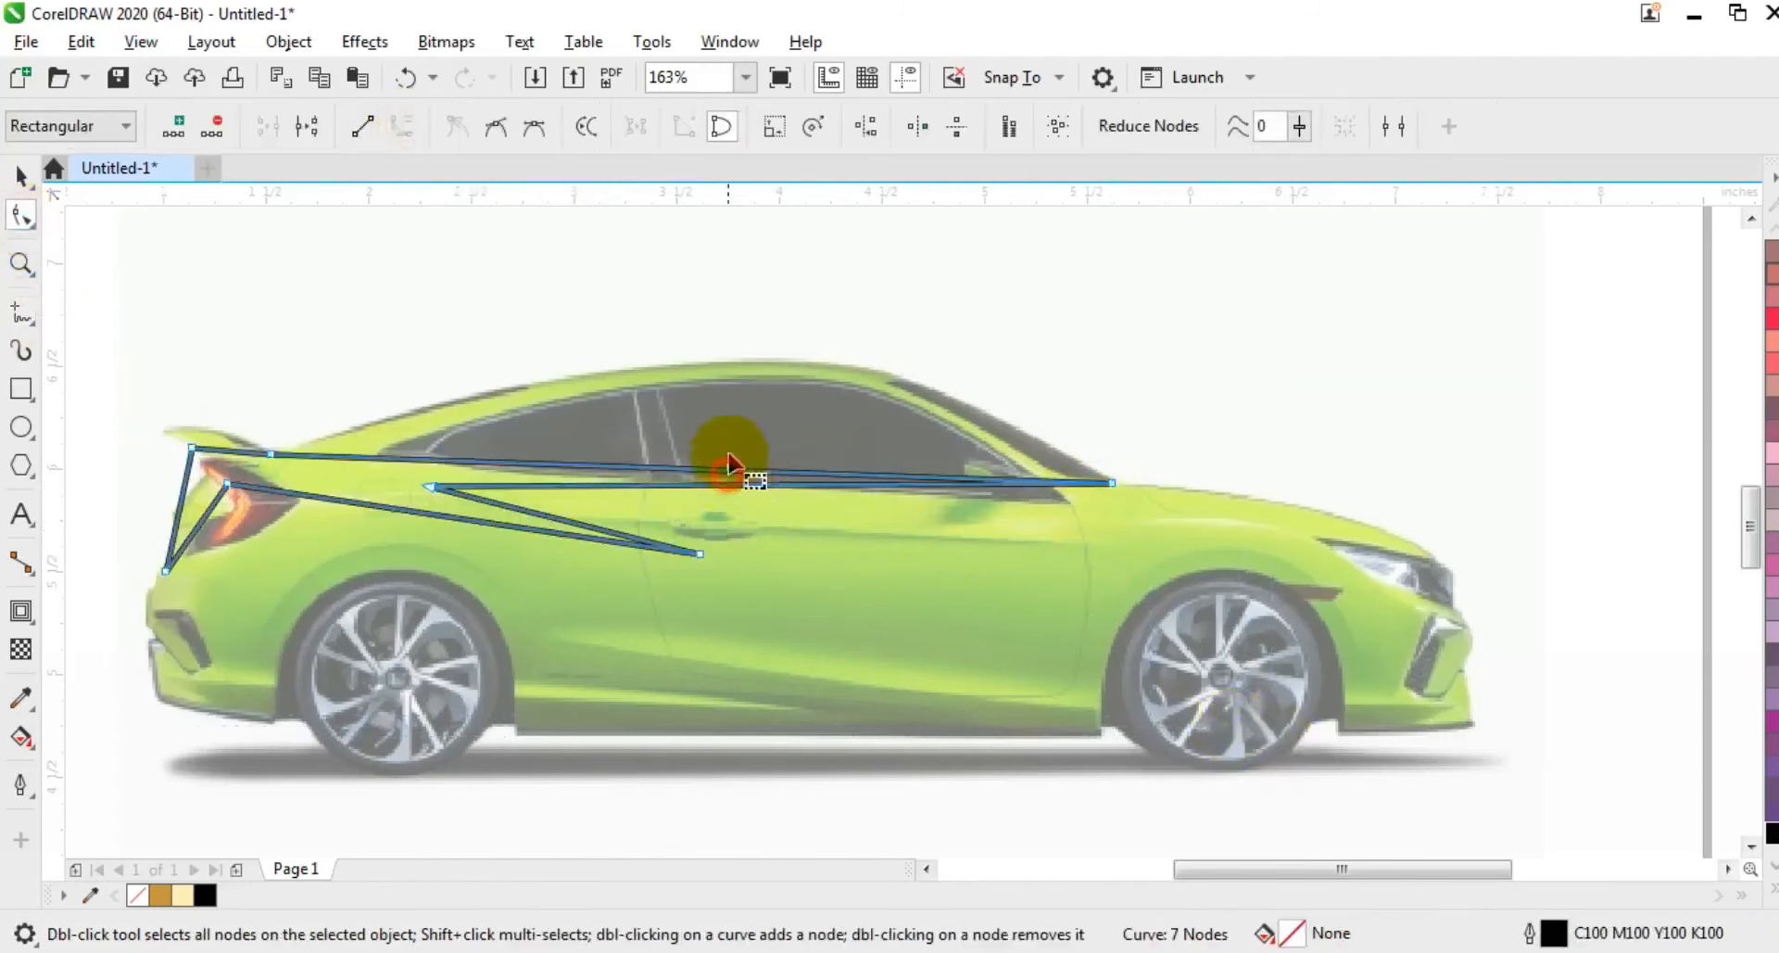
pyautogui.moveTo(726, 476); pyautogui.dragTo(772, 361)
pyautogui.moveTo(430, 486); pyautogui.dragTo(395, 472)
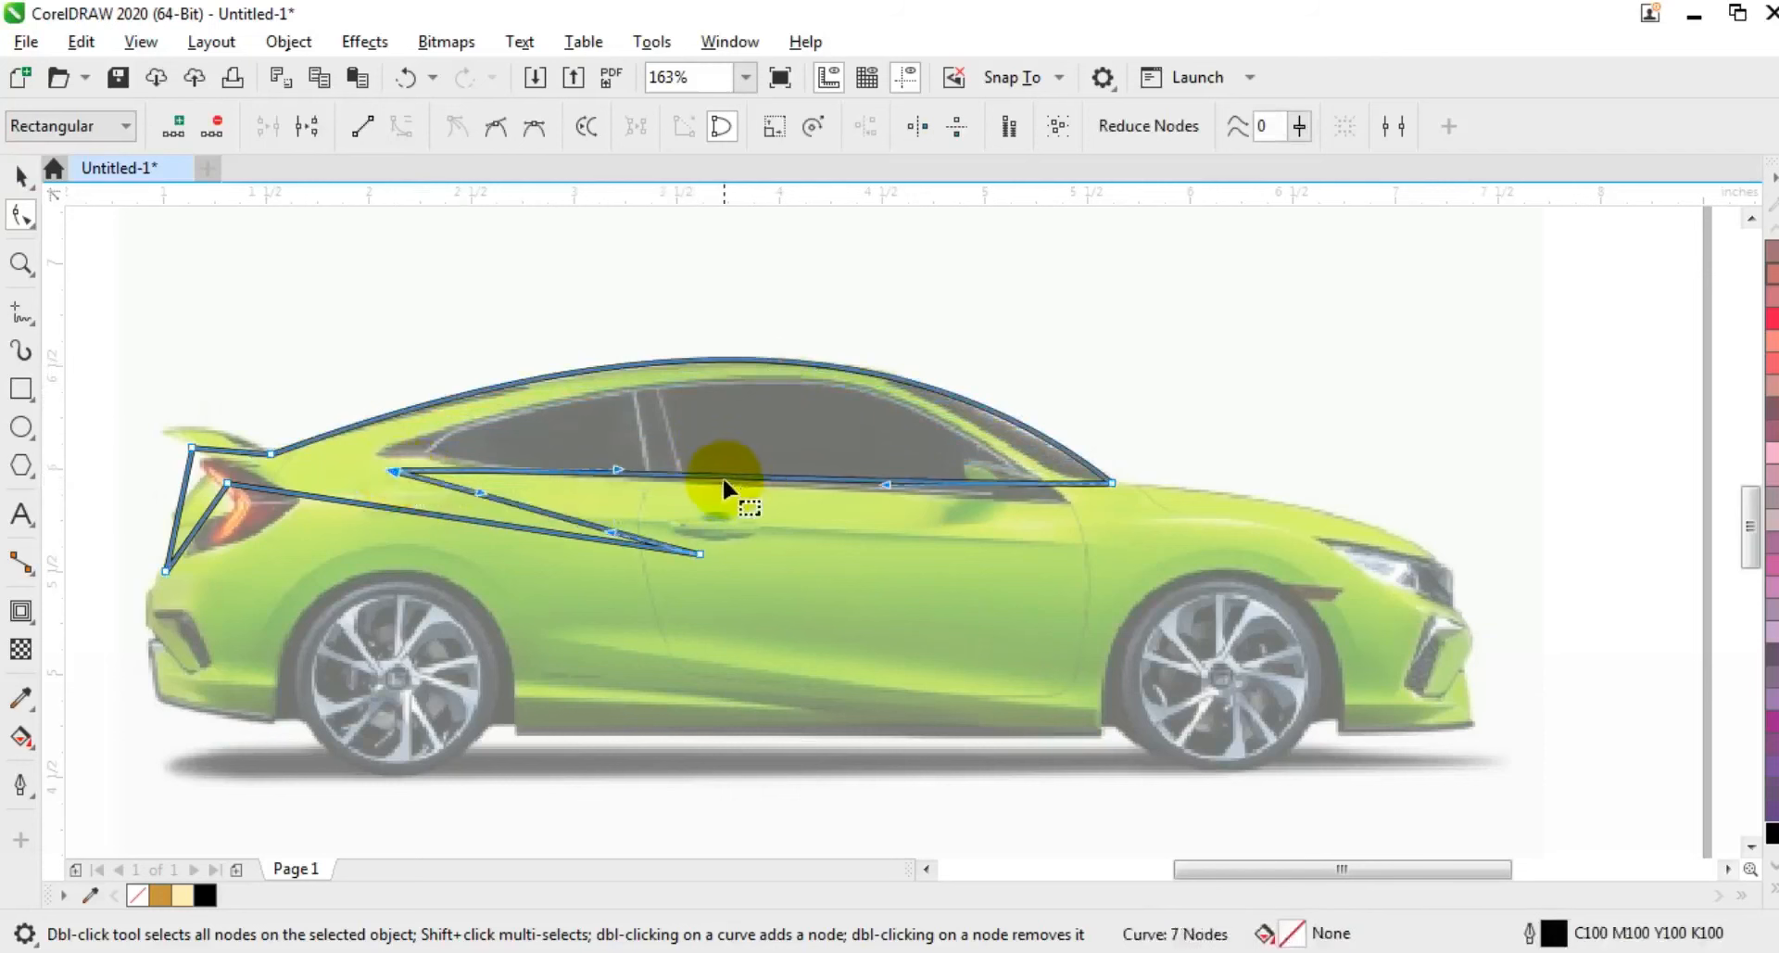
pyautogui.moveTo(769, 481); pyautogui.dragTo(786, 398)
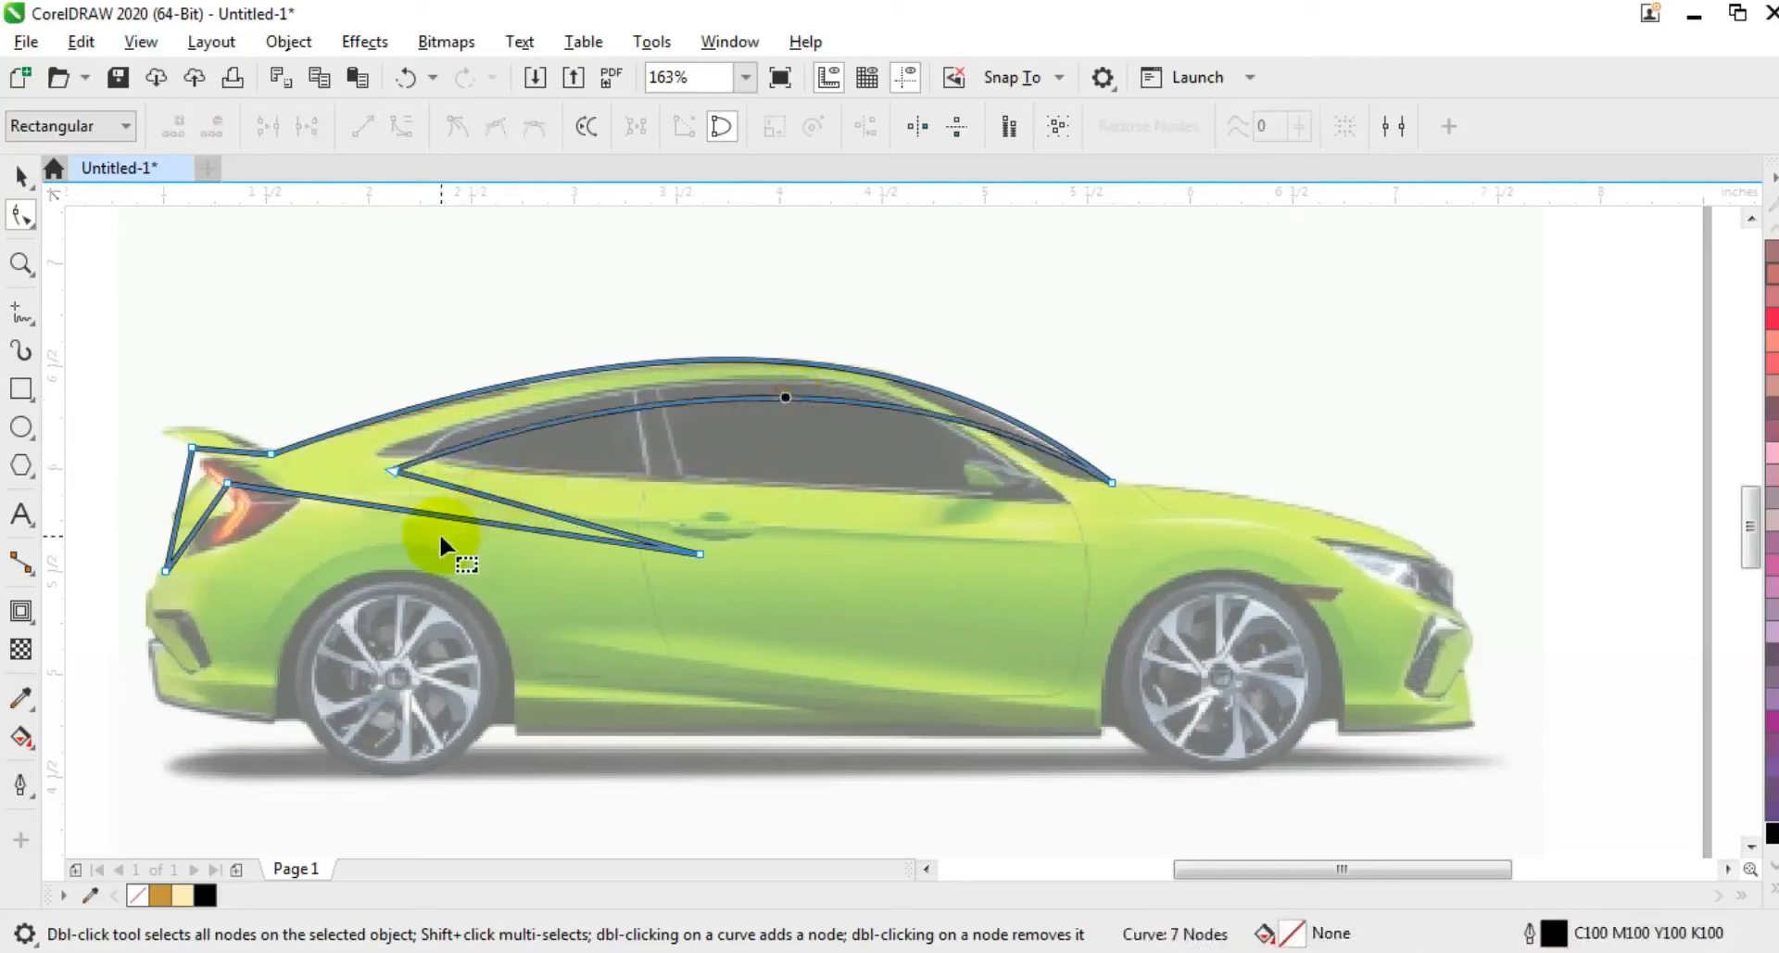
# - Bend the shape's lower segments into smooth arcs across the rear door area and around the tail light
pyautogui.moveTo(443, 517); pyautogui.dragTo(485, 504)
pyautogui.click(228, 500)
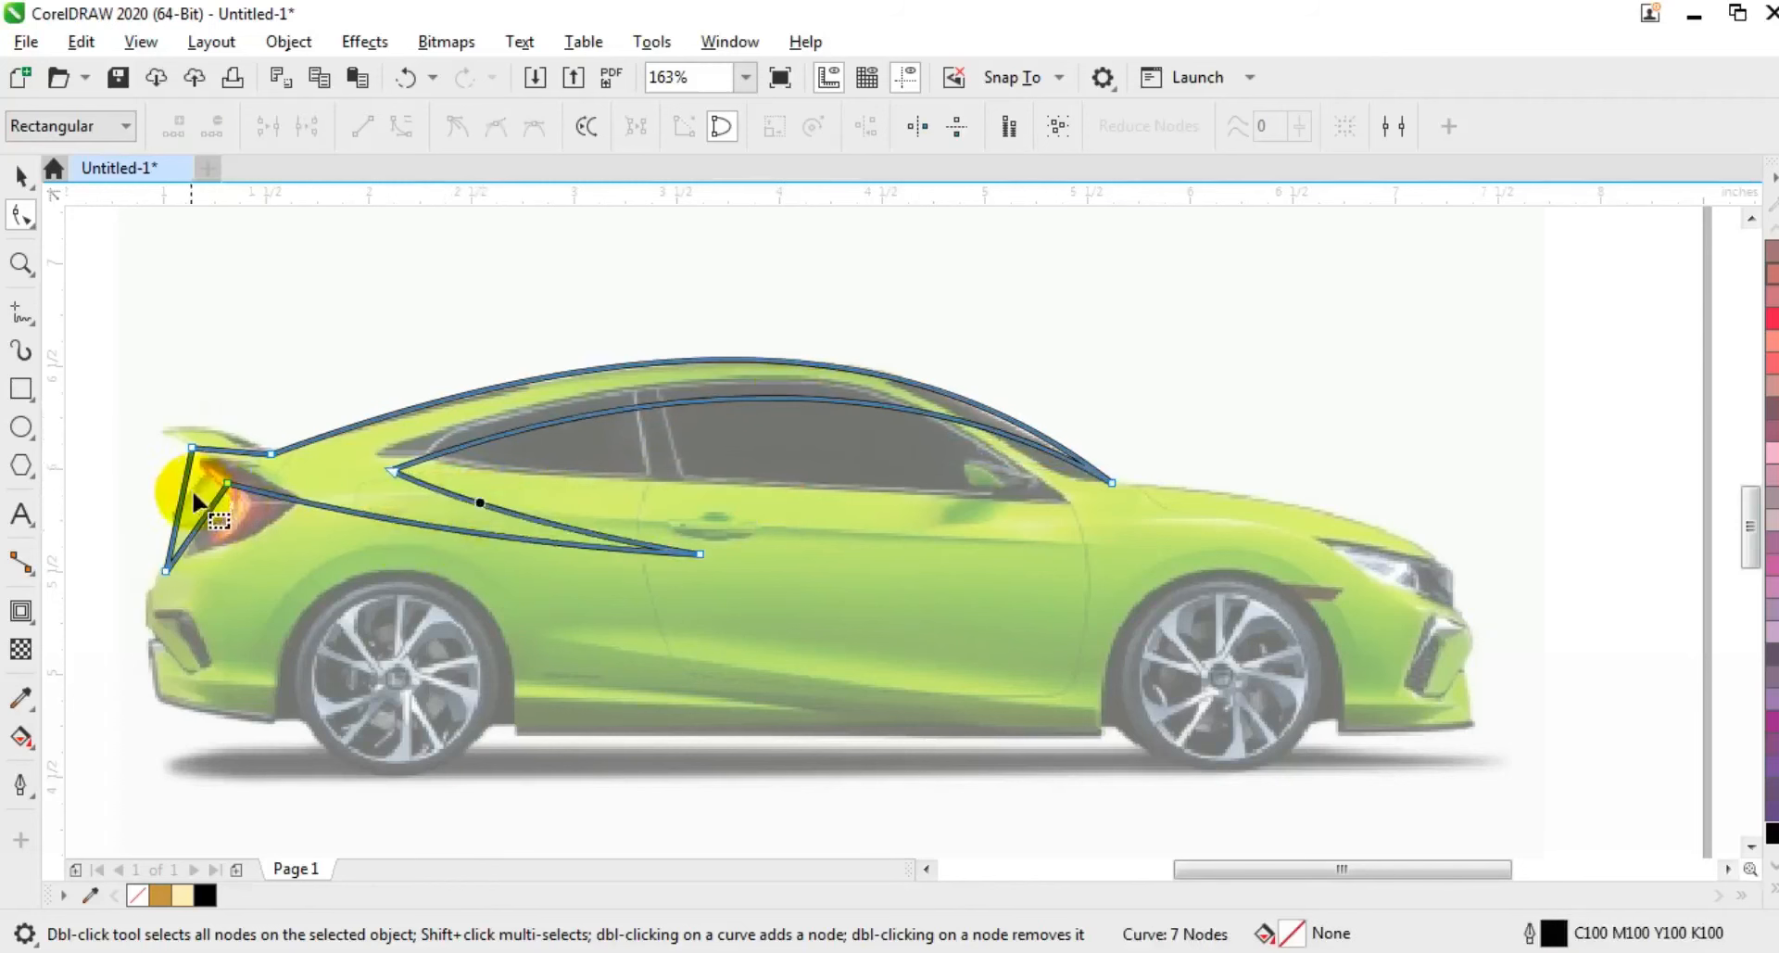
pyautogui.moveTo(184, 408)
pyautogui.mouseDown()
pyautogui.moveTo(207, 494)
pyautogui.moveTo(190, 487)
pyautogui.moveTo(159, 530)
pyautogui.moveTo(196, 514)
pyautogui.moveTo(237, 561)
pyautogui.moveTo(159, 547)
pyautogui.moveTo(189, 535)
pyautogui.mouseUp()
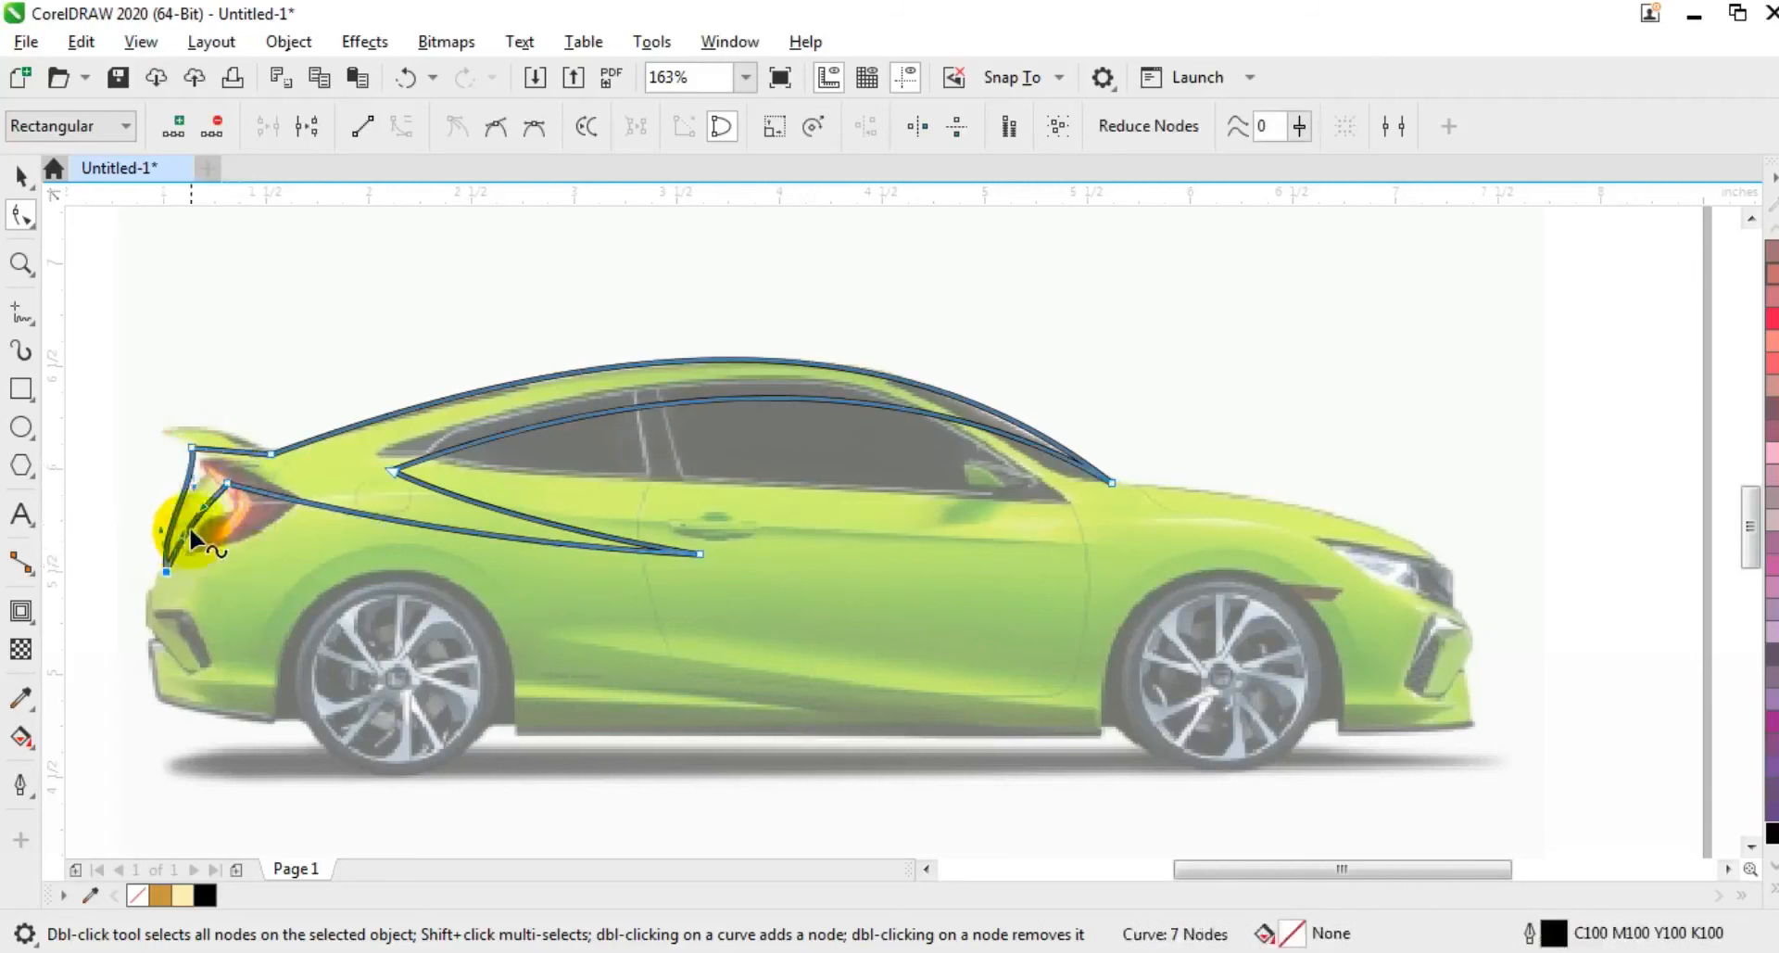
# - Draw a closed two-node line about 4.9 in wide from below the rear side window to the front bumper
pyautogui.click(21, 311)
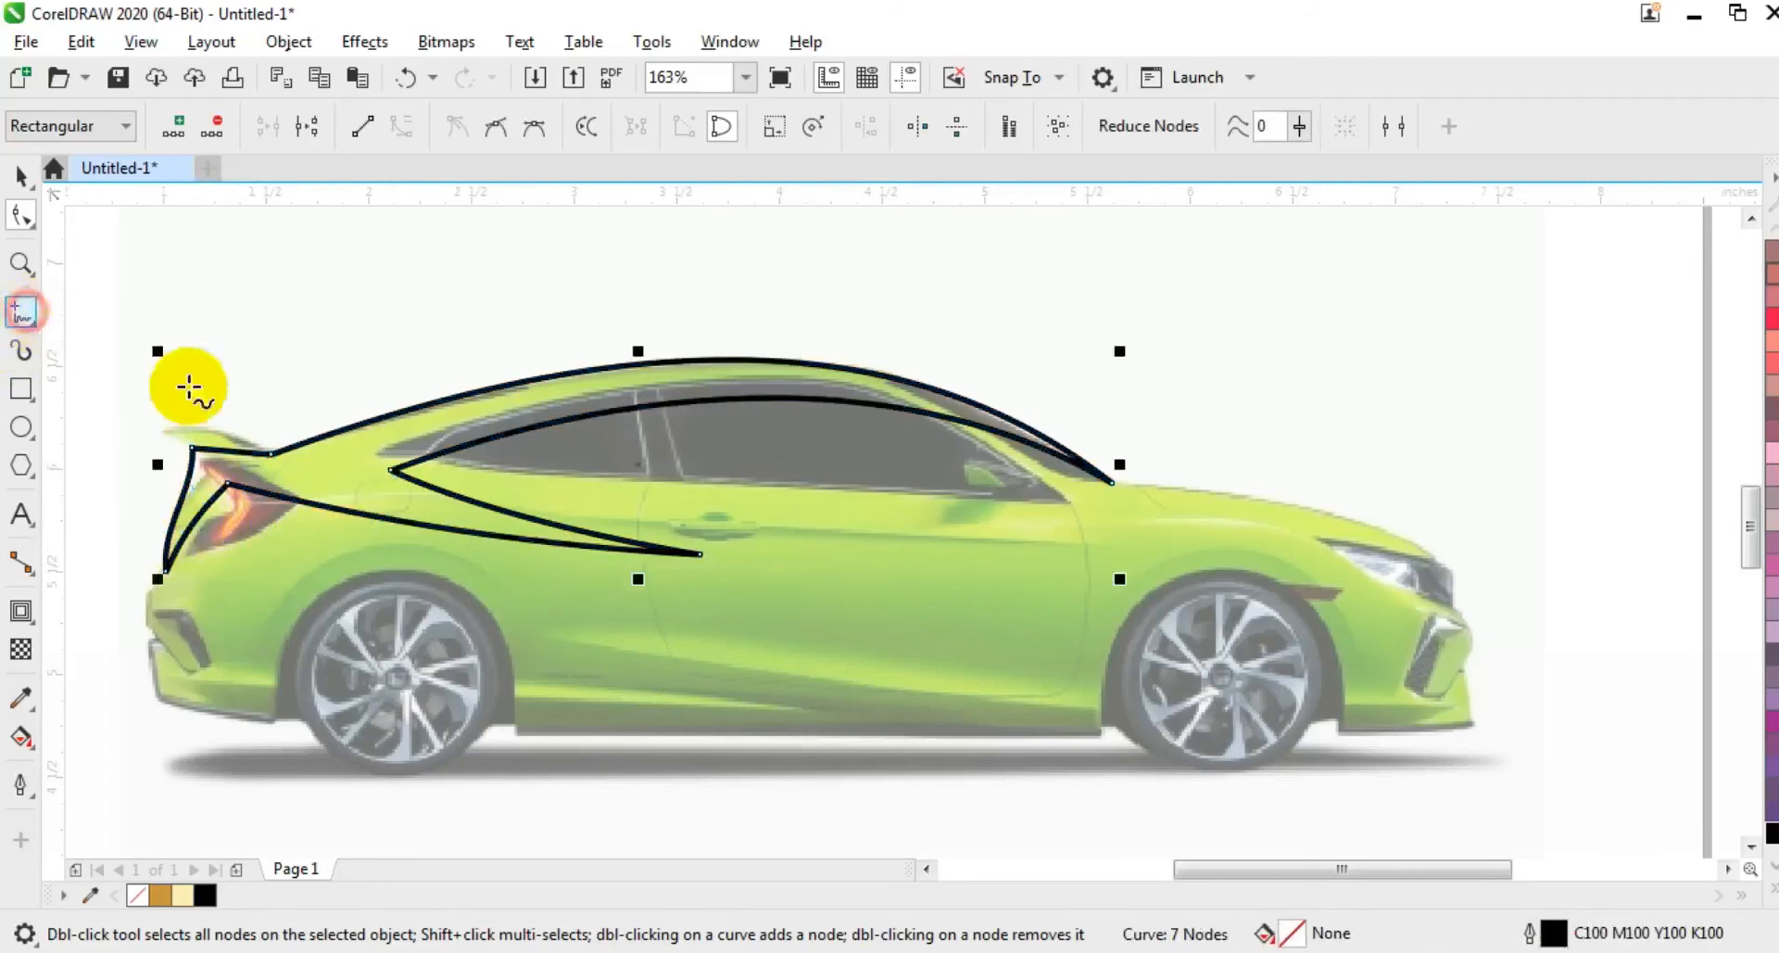
pyautogui.click(457, 477)
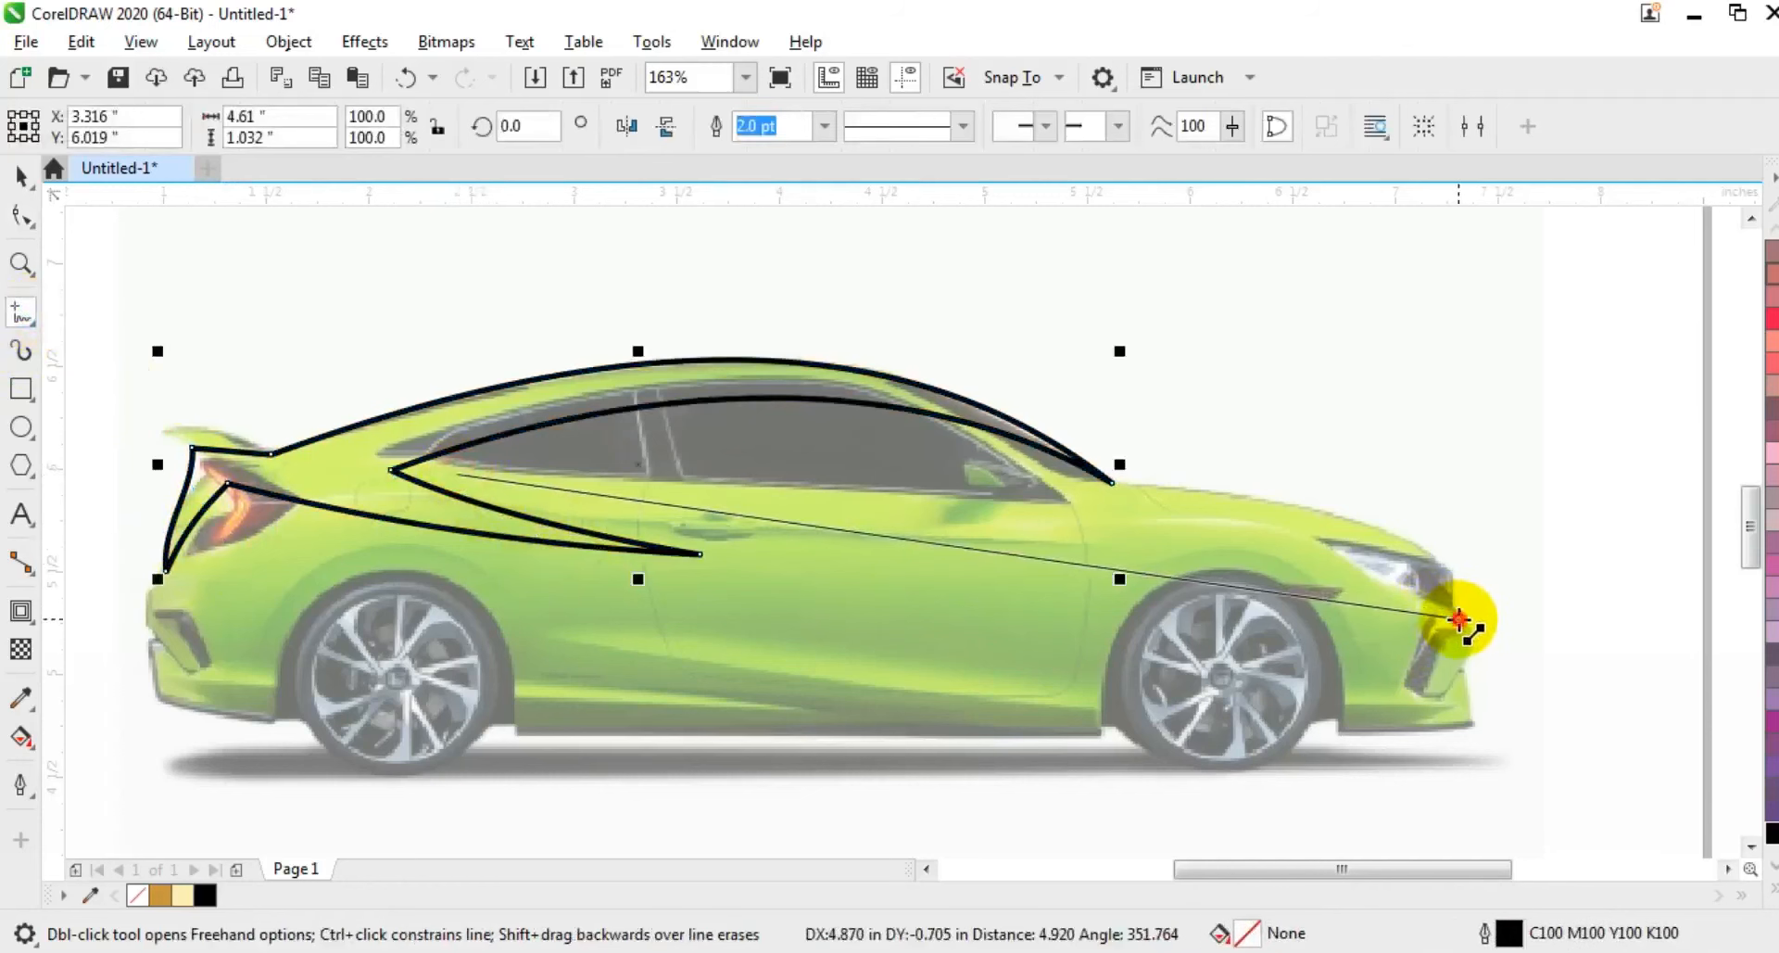
pyautogui.click(1460, 619)
pyautogui.click(1461, 621)
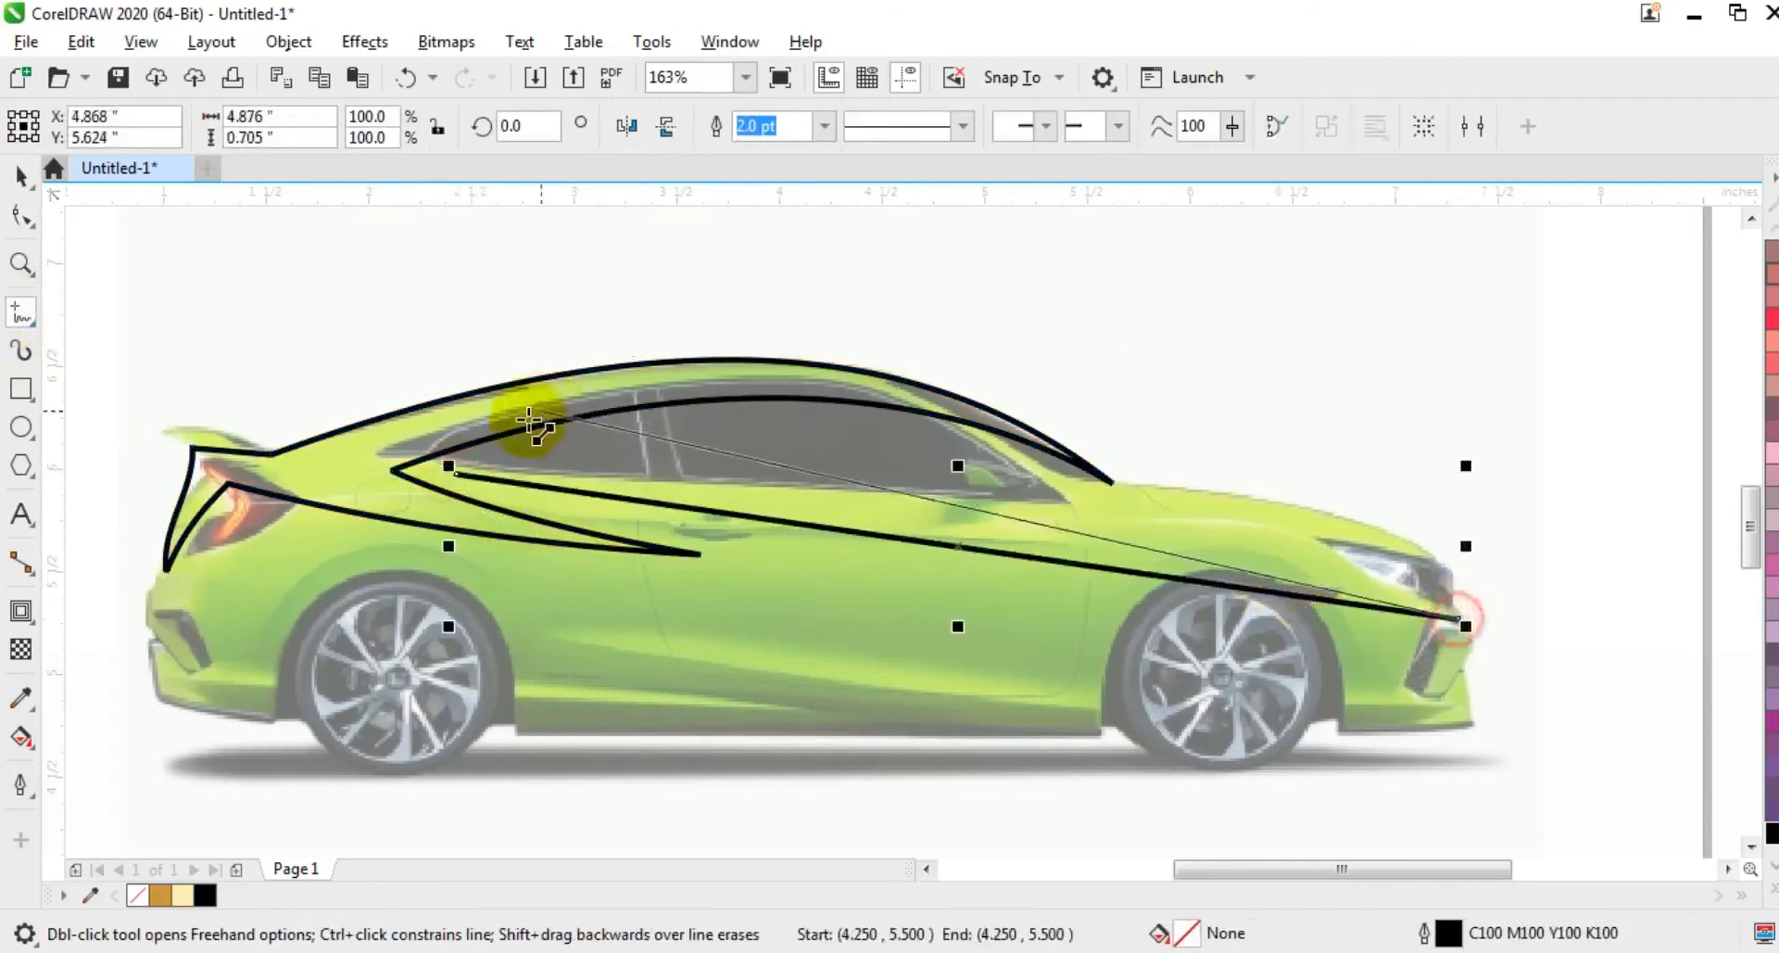
# - Convert the two-node line to curves and shape its segments into an S-shaped stripe flowing along the door to the headlight
pyautogui.click(21, 216)
pyautogui.moveTo(318, 346); pyautogui.dragTo(1445, 697)
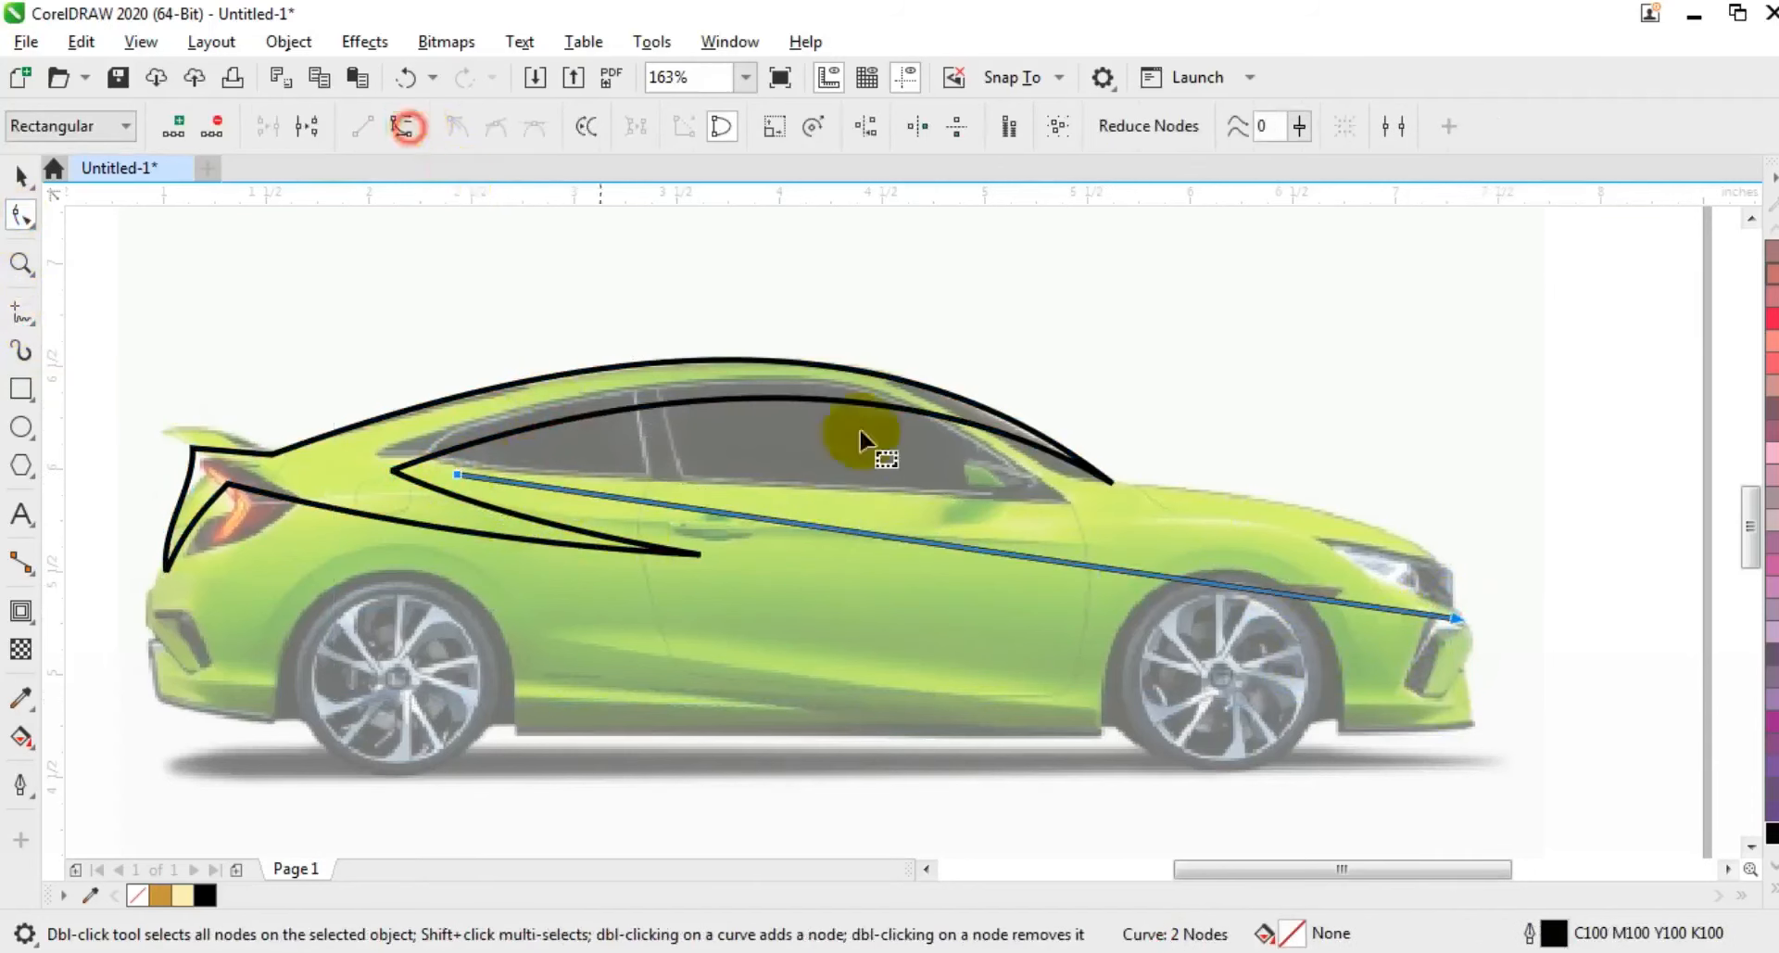
pyautogui.moveTo(1292, 646); pyautogui.dragTo(1288, 645)
pyautogui.moveTo(1120, 567); pyautogui.dragTo(1343, 428)
pyautogui.moveTo(793, 521); pyautogui.dragTo(781, 579)
pyautogui.moveTo(1127, 572); pyautogui.dragTo(788, 523)
pyautogui.moveTo(765, 582); pyautogui.dragTo(776, 618)
pyautogui.moveTo(1159, 505); pyautogui.dragTo(1267, 474)
pyautogui.moveTo(779, 581)
pyautogui.mouseDown()
pyautogui.moveTo(800, 579)
pyautogui.moveTo(782, 624)
pyautogui.moveTo(797, 629)
pyautogui.moveTo(758, 569)
pyautogui.mouseUp()
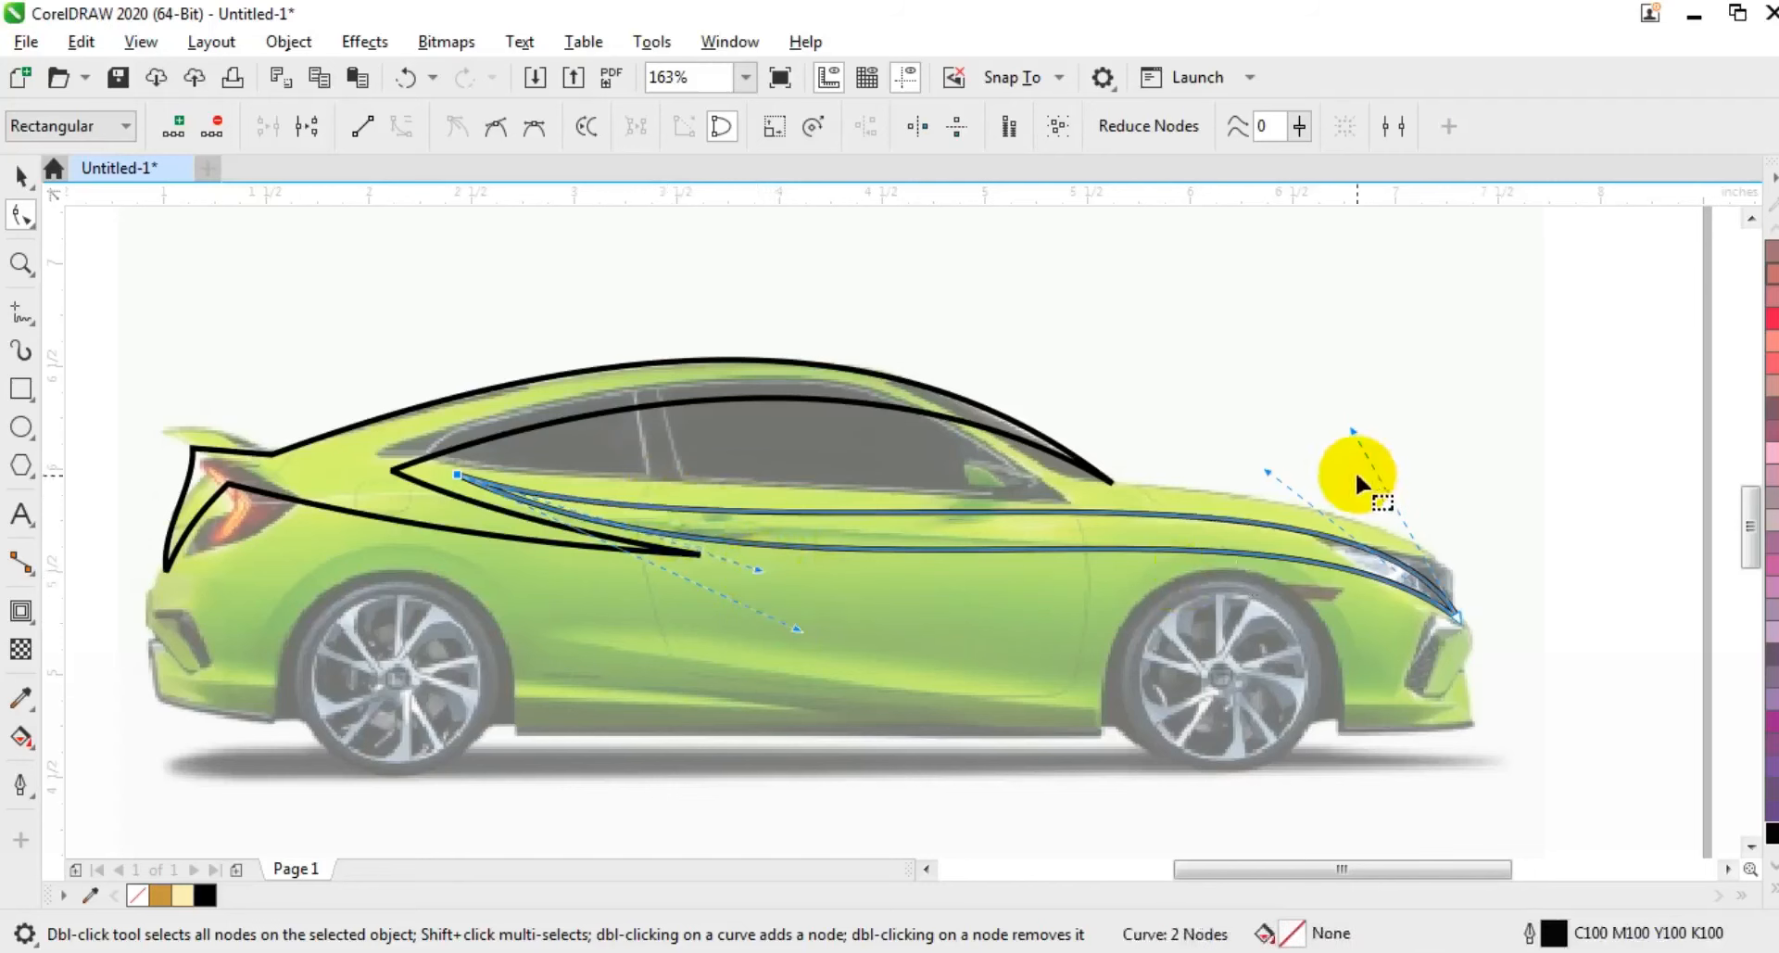
# - Fill both the roof shape and the side stripe with black
pyautogui.click(20, 175)
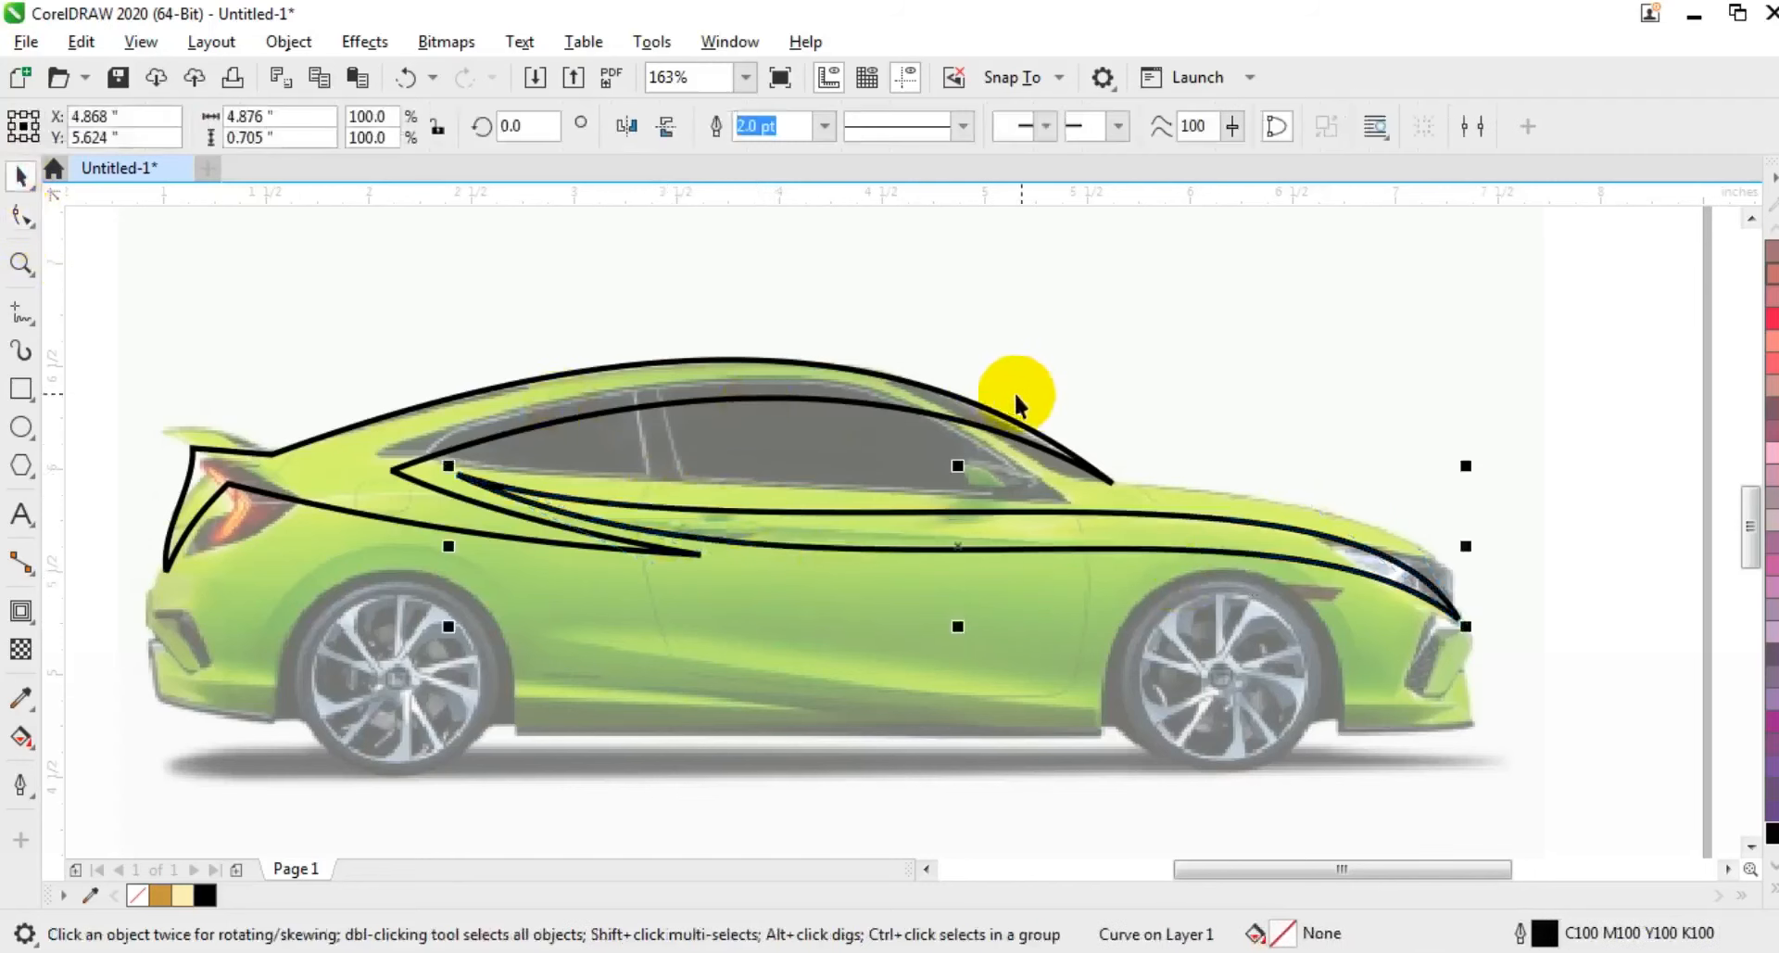
pyautogui.press('F3')
pyautogui.press('Escape')
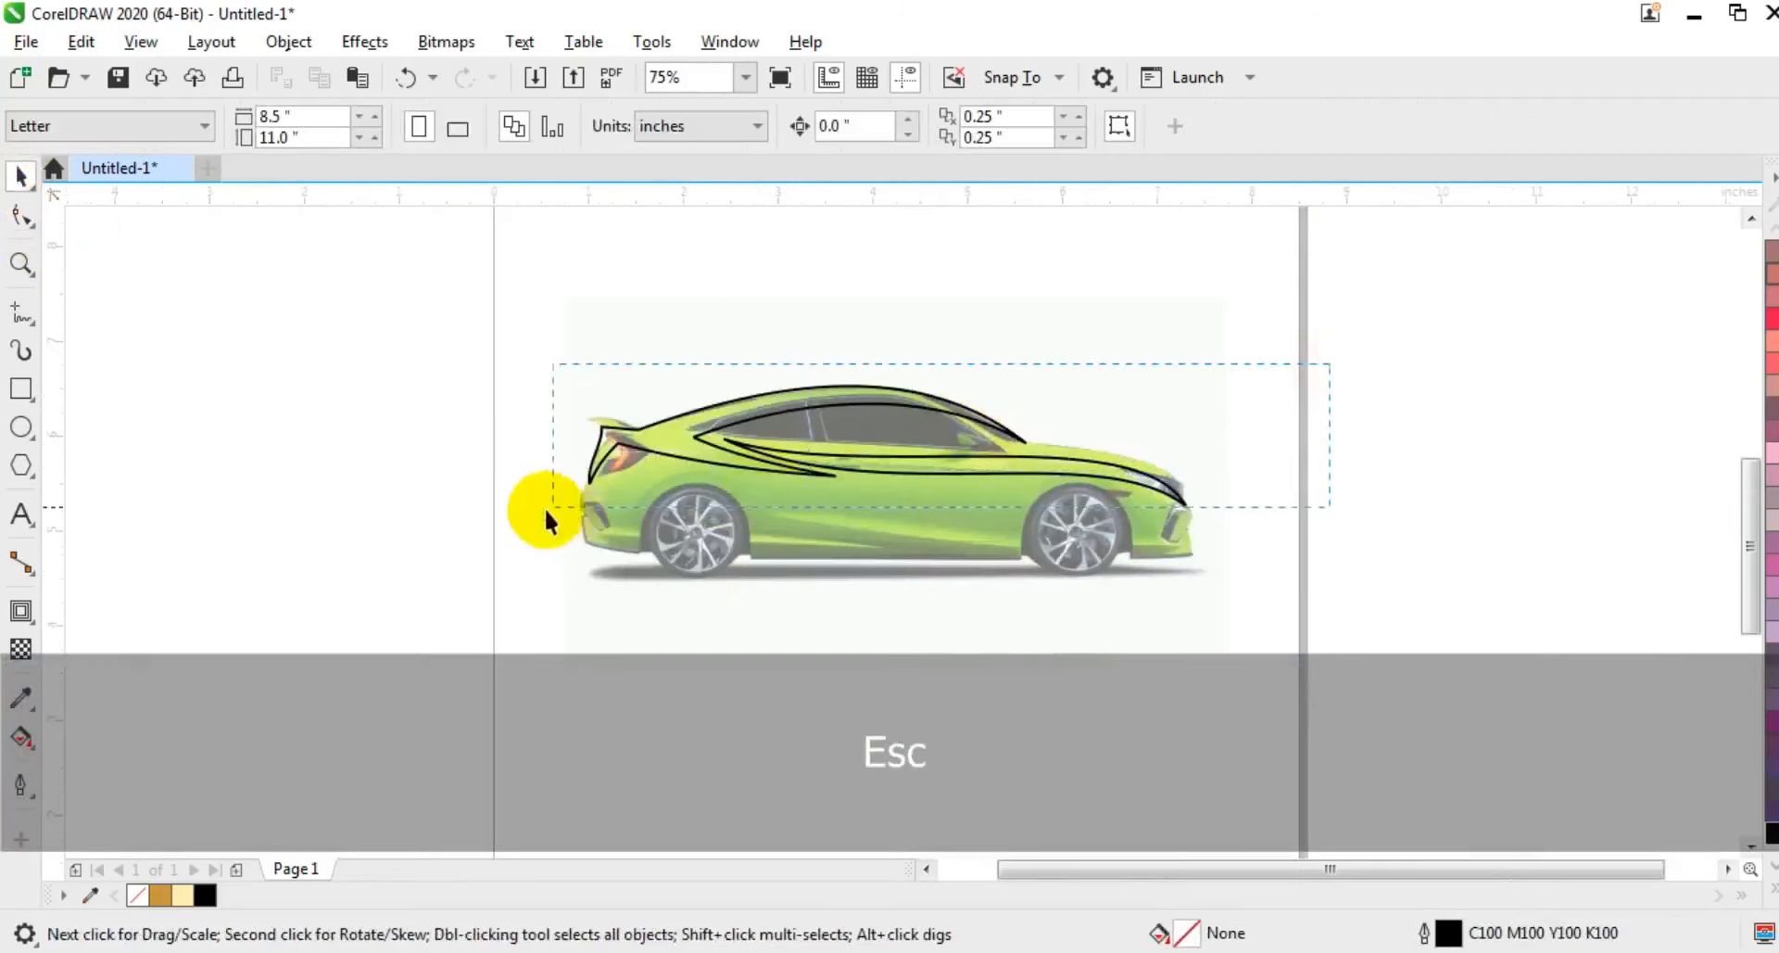
pyautogui.moveTo(551, 499); pyautogui.dragTo(533, 515)
pyautogui.click(205, 894)
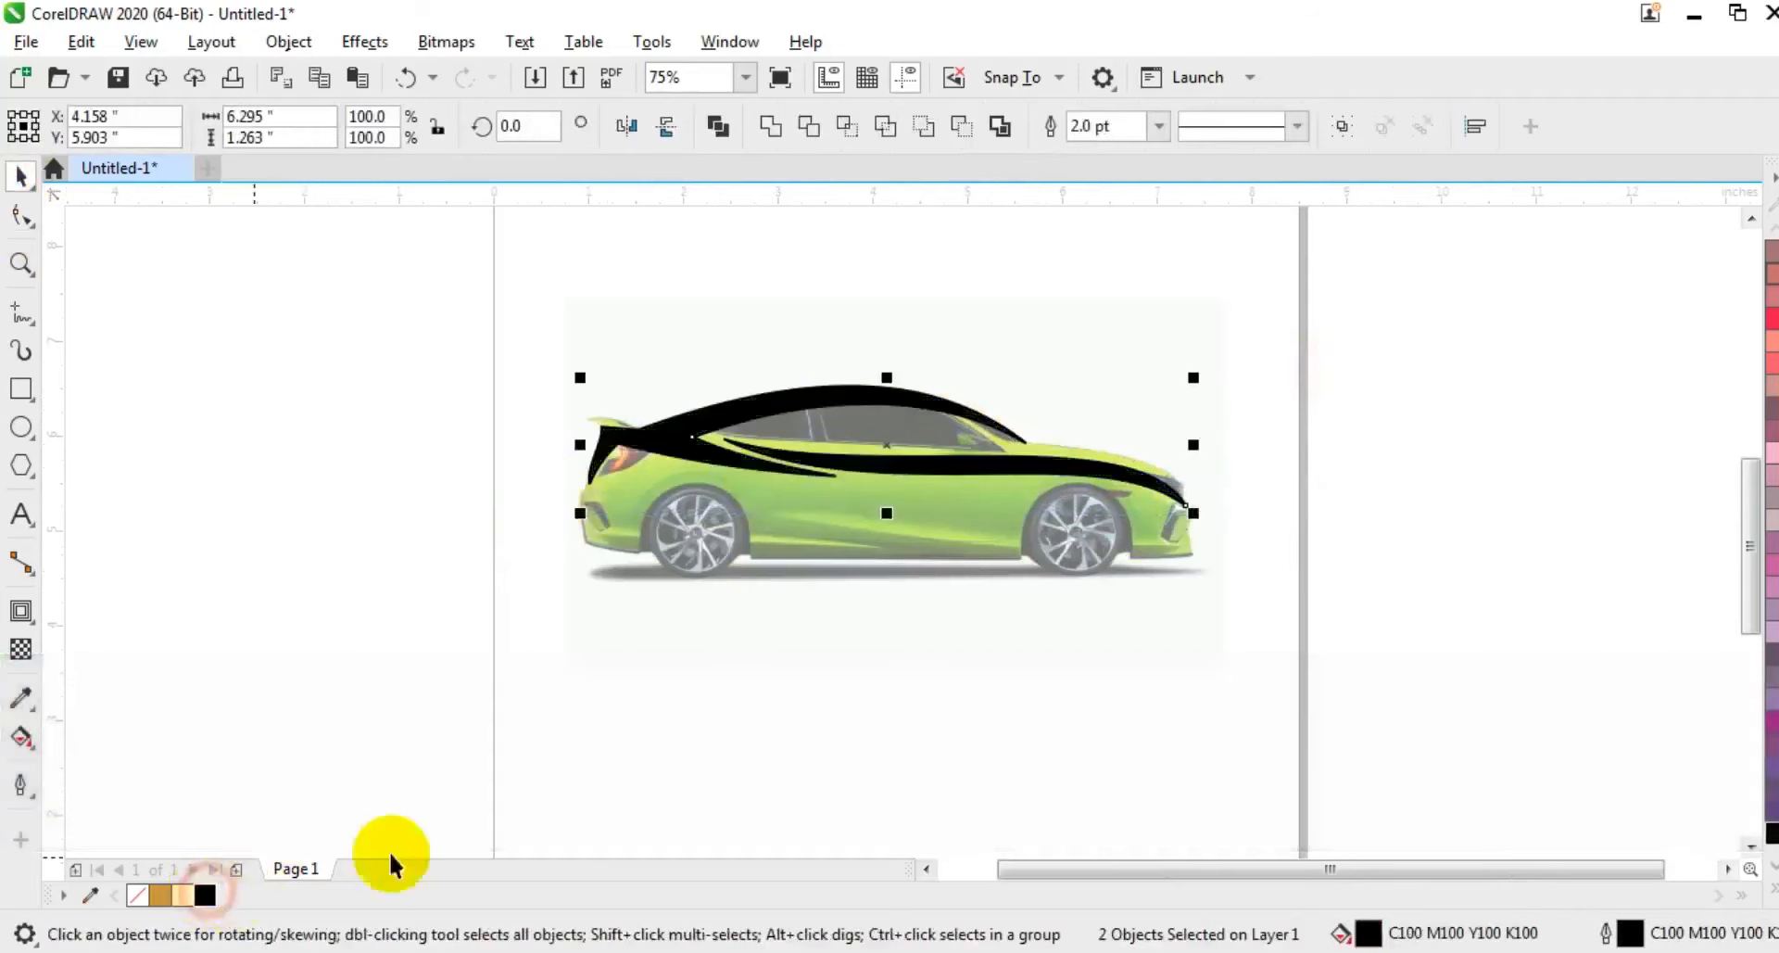
pyautogui.click(360, 478)
# - Draw a closed two-node shape about 1.74 in wide across the front side window and curve it into a thin crescent
pyautogui.click(20, 264)
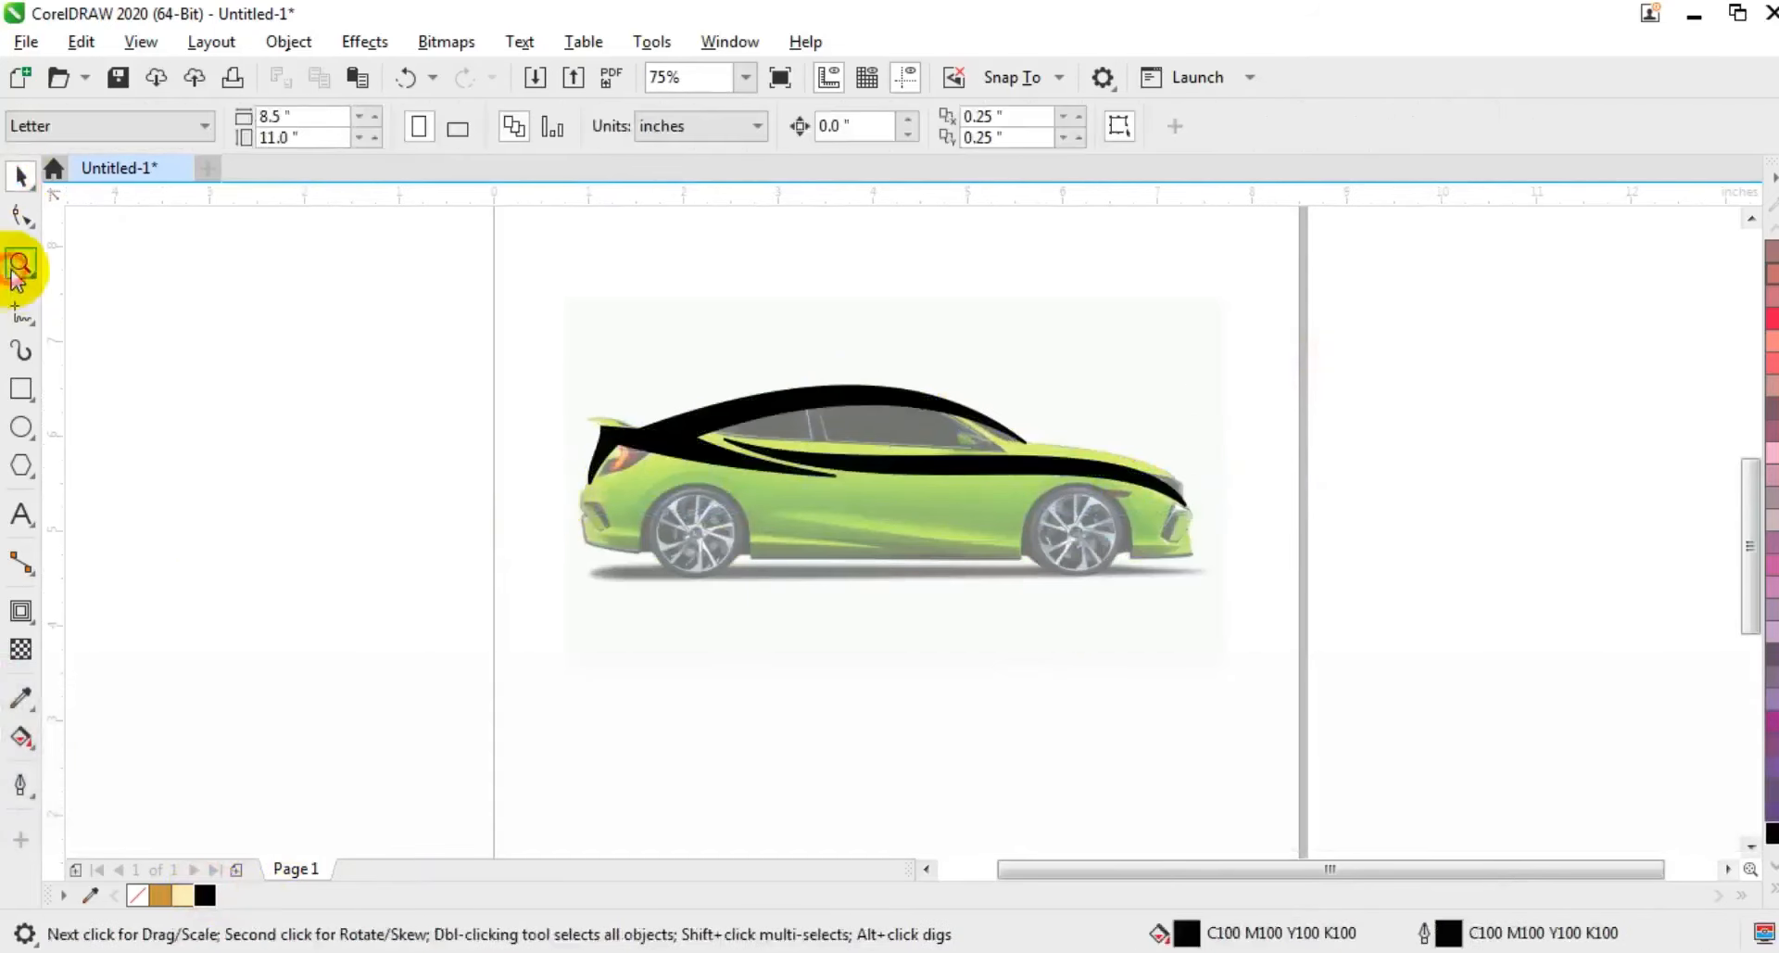
pyautogui.moveTo(648, 369); pyautogui.dragTo(1235, 576)
pyautogui.click(19, 312)
pyautogui.click(1029, 425)
pyautogui.click(565, 382)
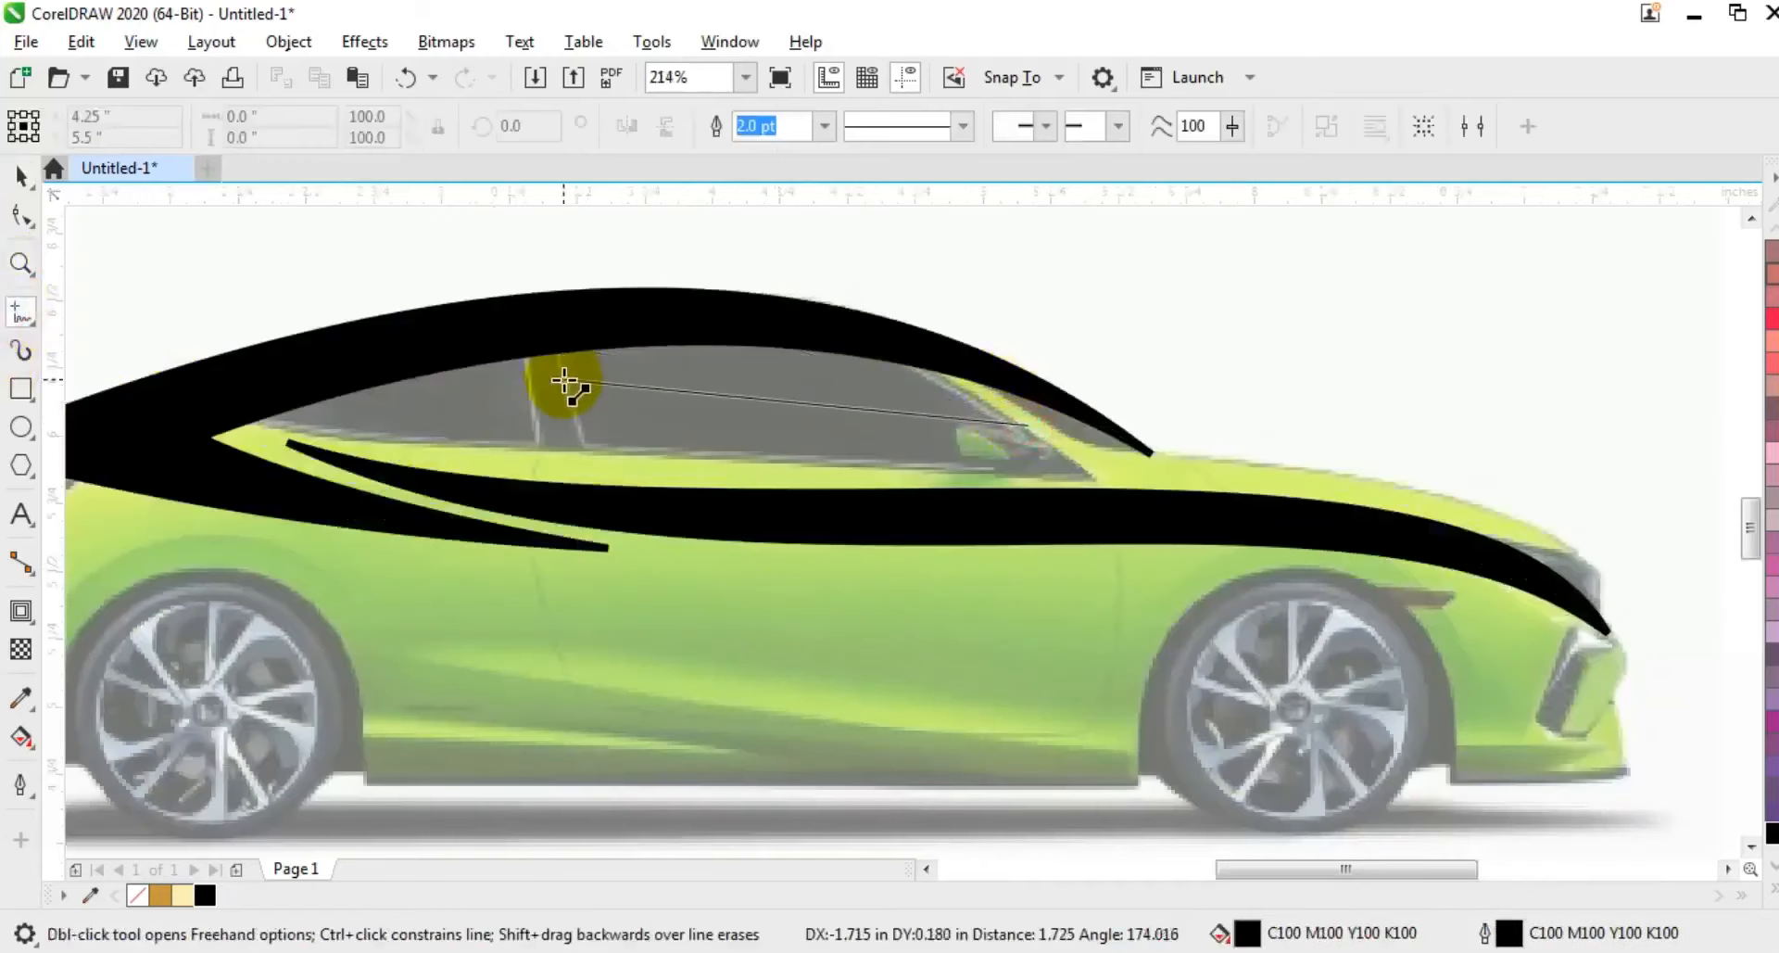
pyautogui.click(1031, 425)
pyautogui.click(18, 219)
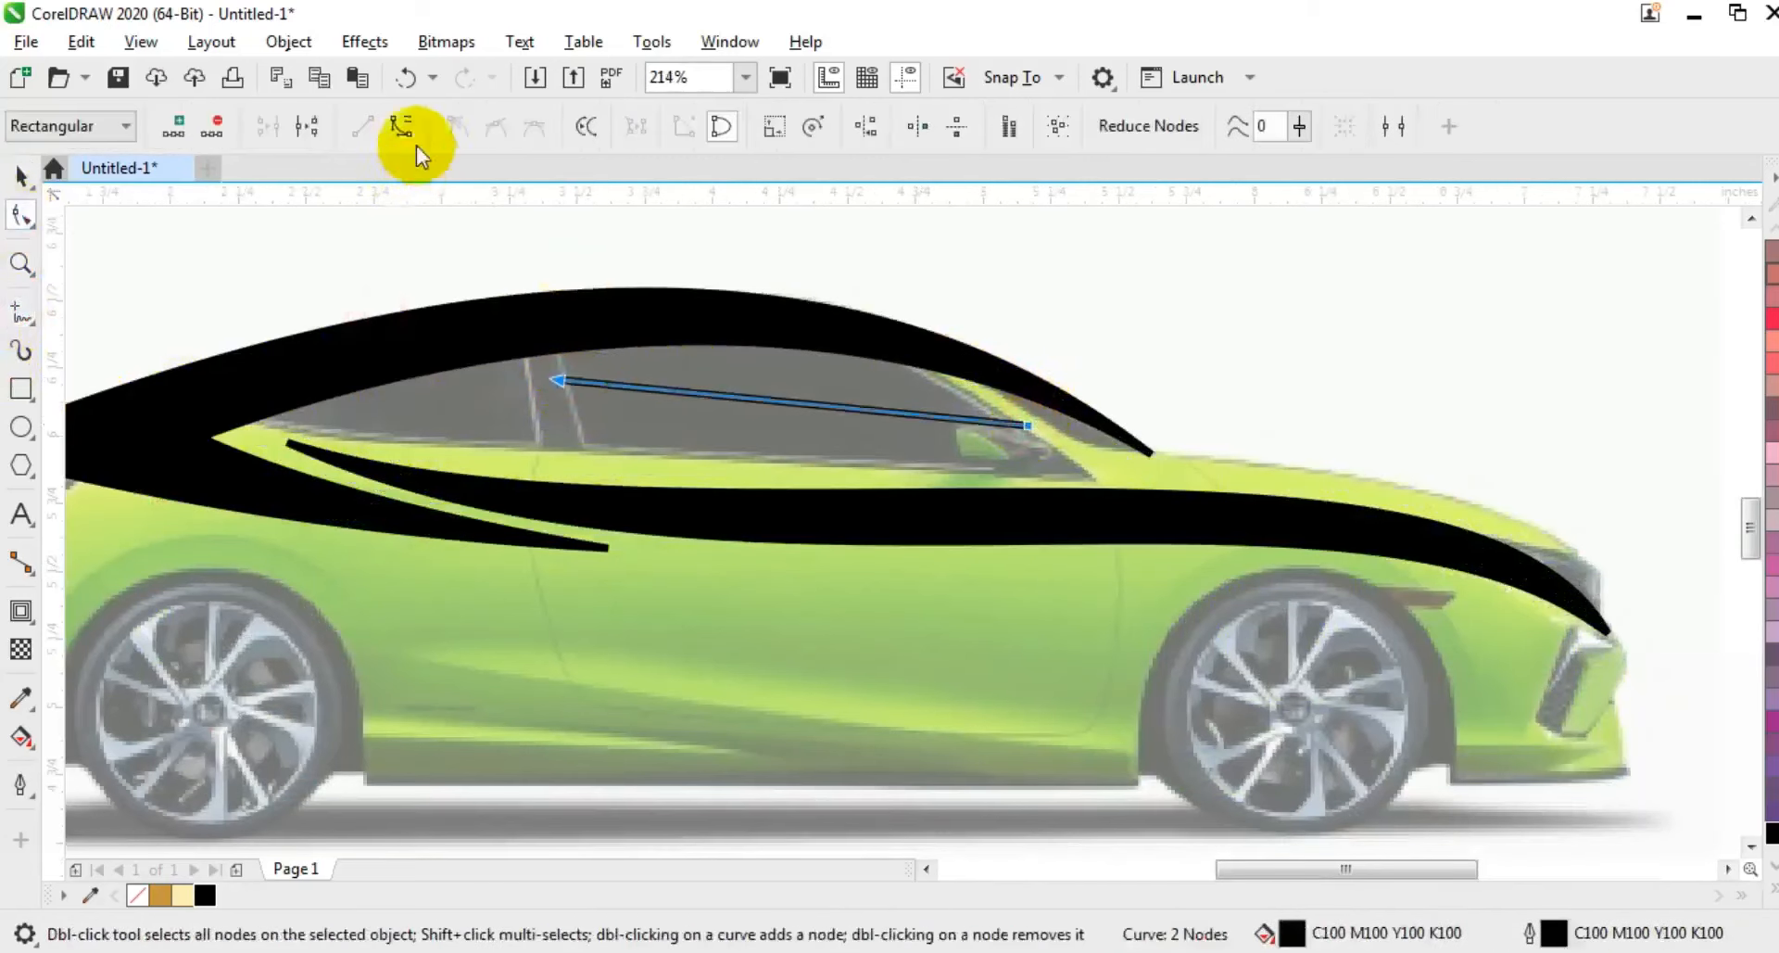
pyautogui.moveTo(787, 398)
pyautogui.mouseDown()
pyautogui.moveTo(798, 369)
pyautogui.moveTo(797, 401)
pyautogui.moveTo(798, 383)
pyautogui.mouseUp()
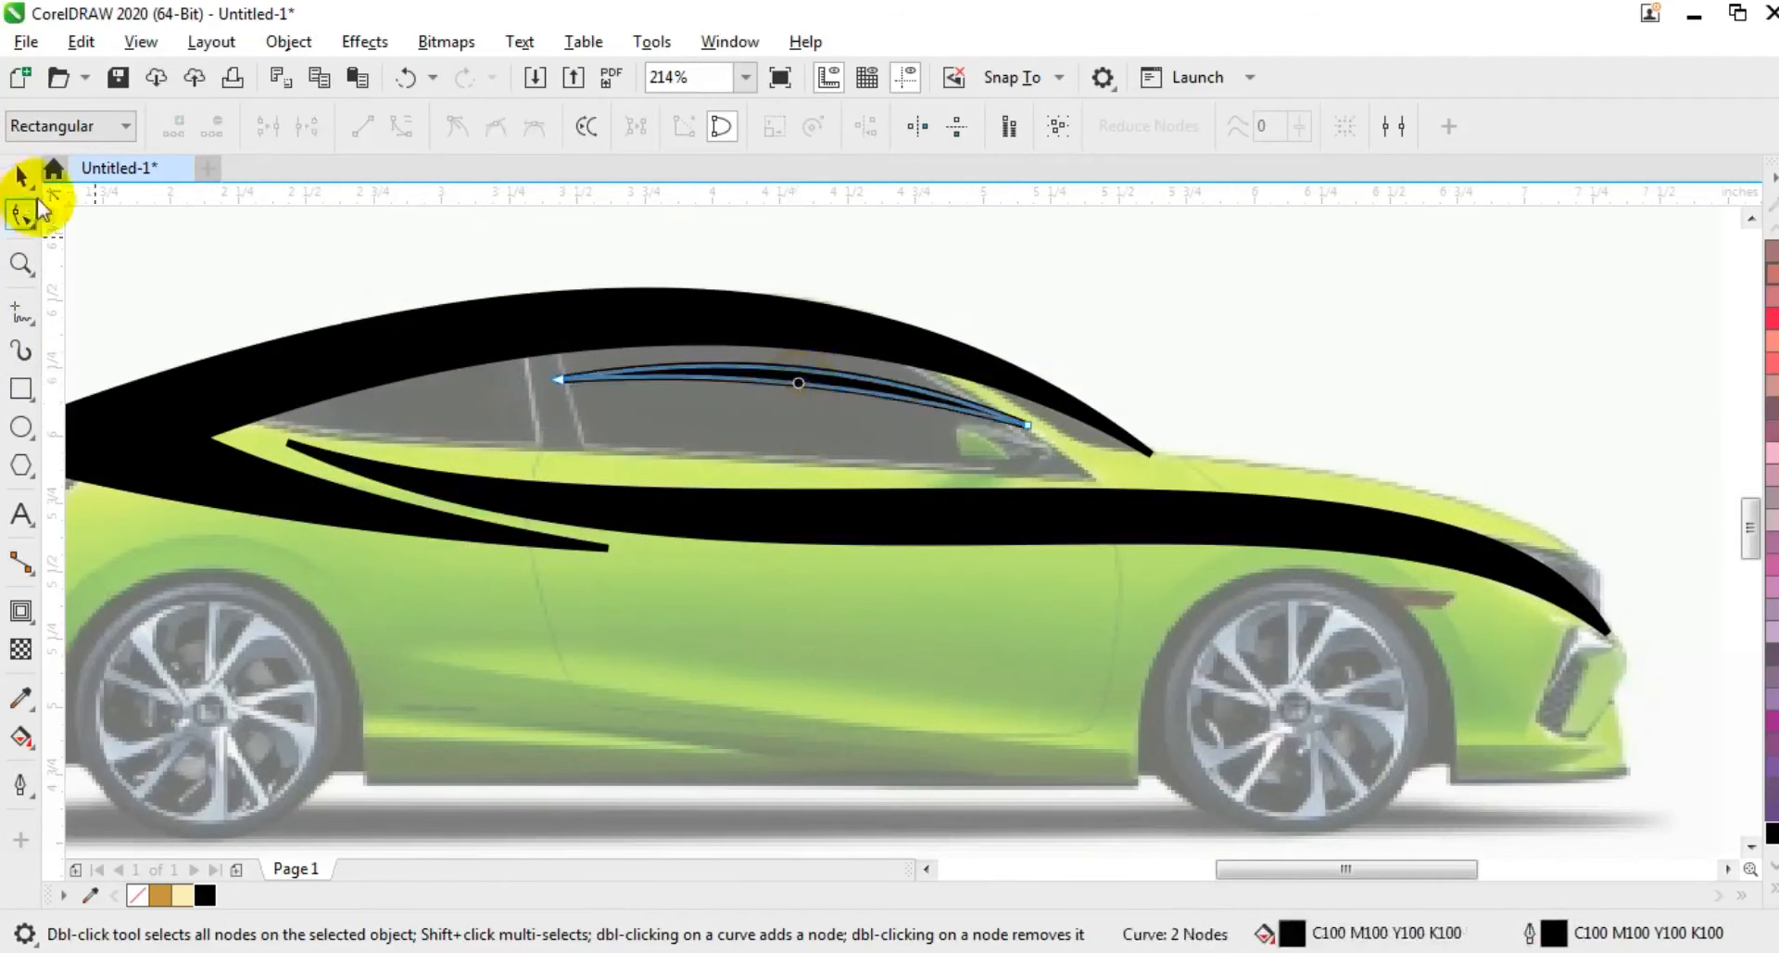
# - Remove the outlines from the window crescent, the side stripe and the roof shape
pyautogui.click(20, 176)
pyautogui.click(794, 375)
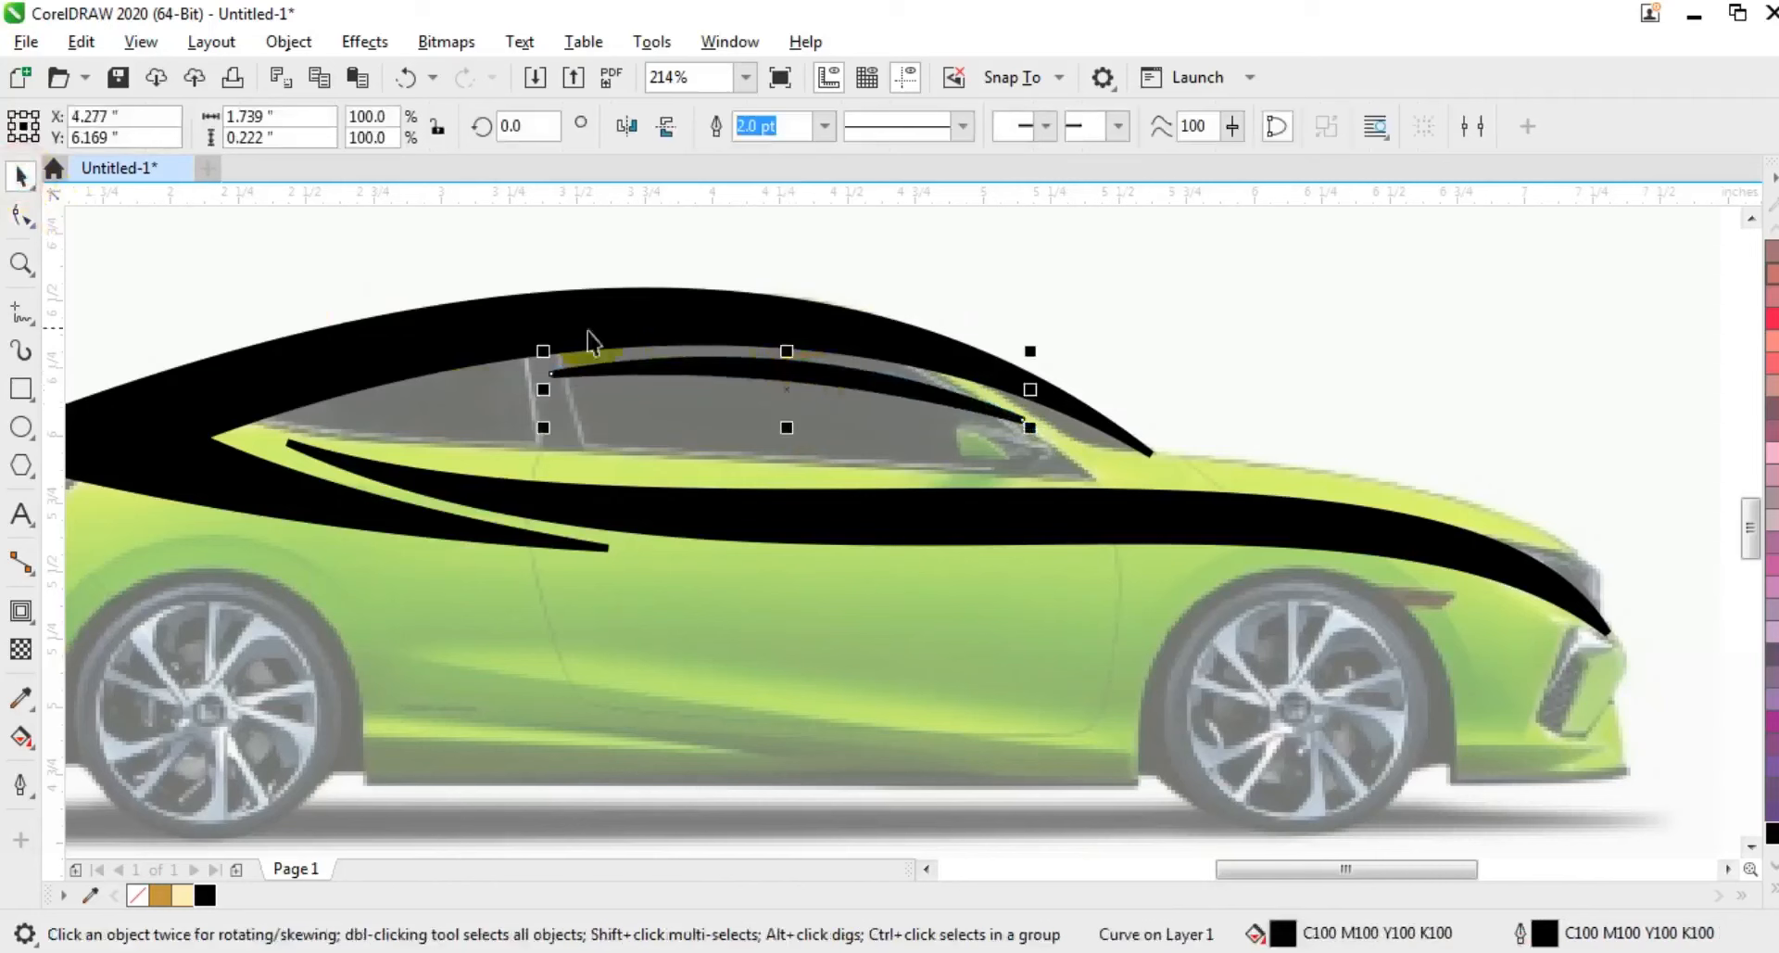
pyautogui.rightClick(137, 894)
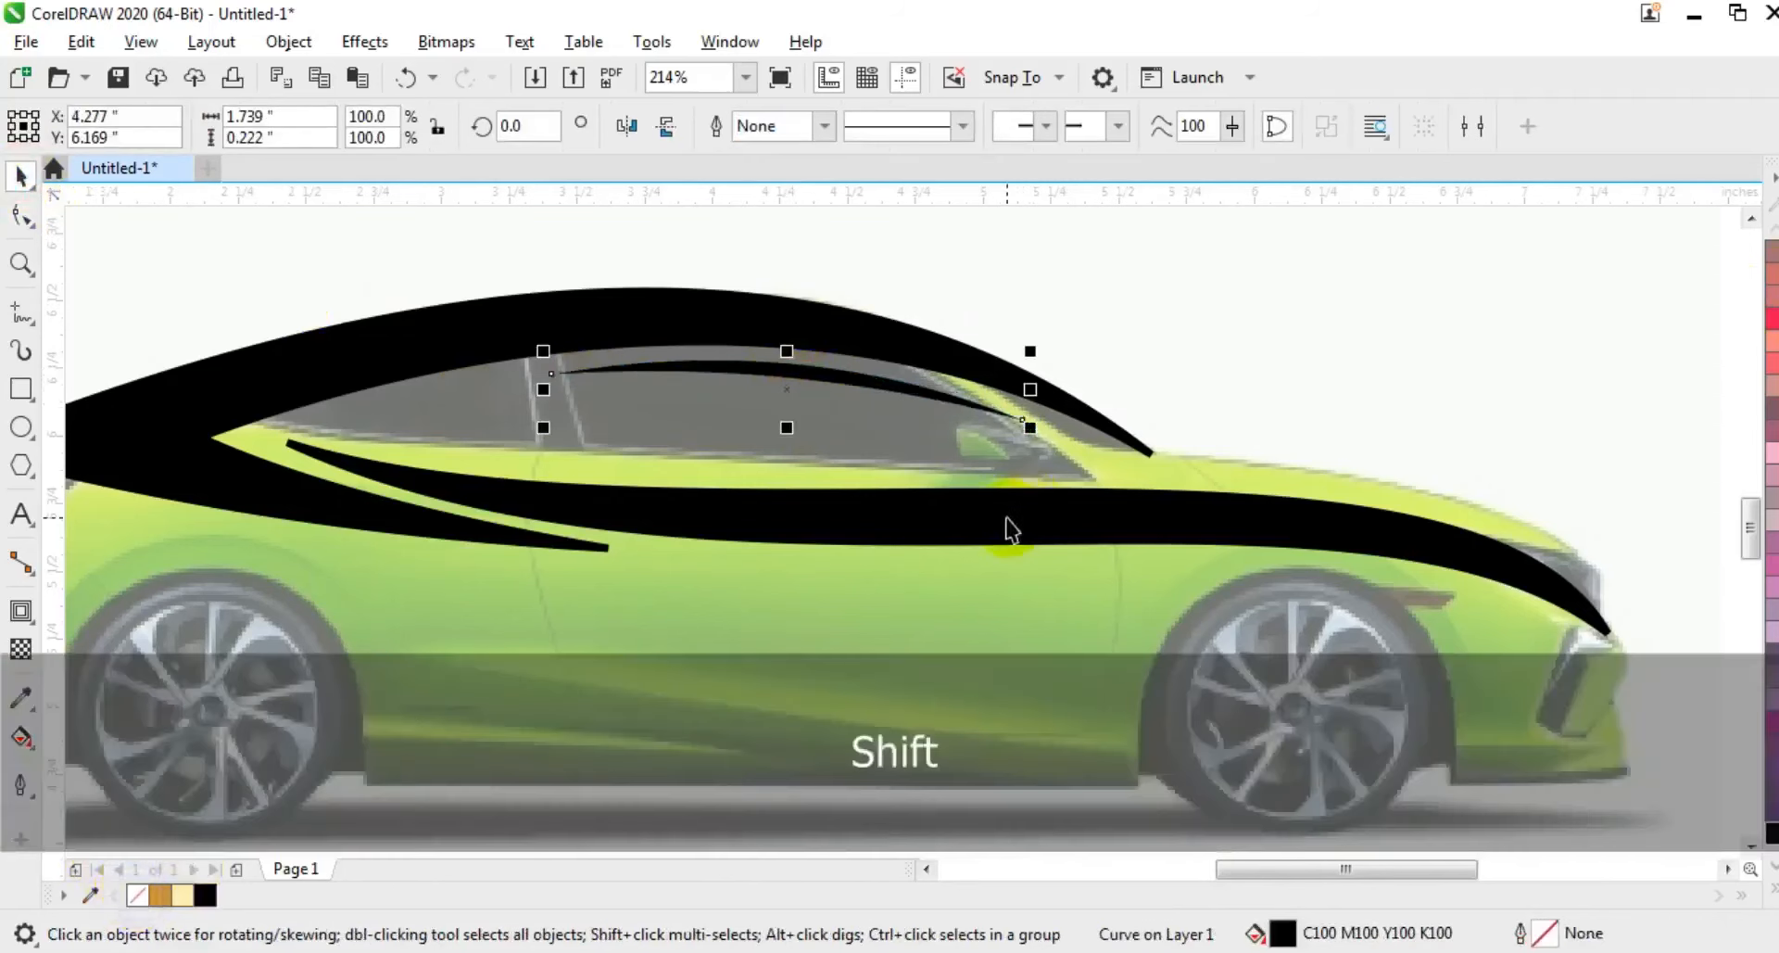
pyautogui.keyDown('shift'); pyautogui.click(997, 527); pyautogui.keyUp('shift')
pyautogui.keyDown('shift'); pyautogui.click(407, 526); pyautogui.keyUp('shift')
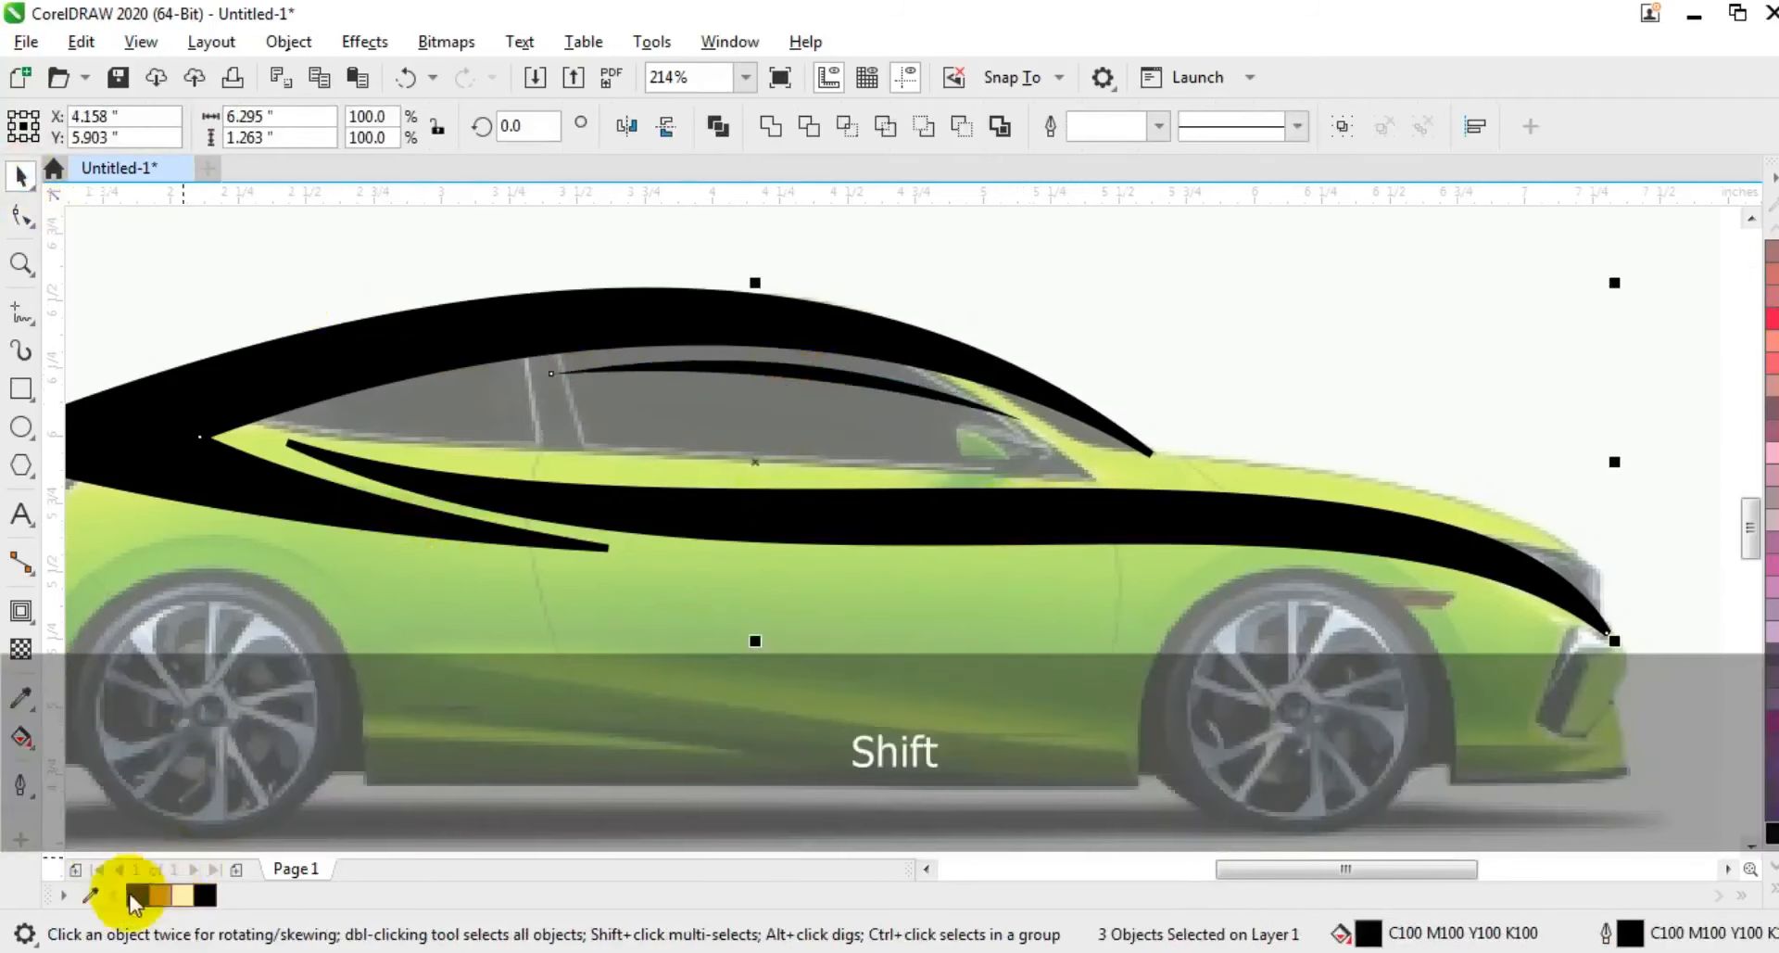
pyautogui.press('Escape')
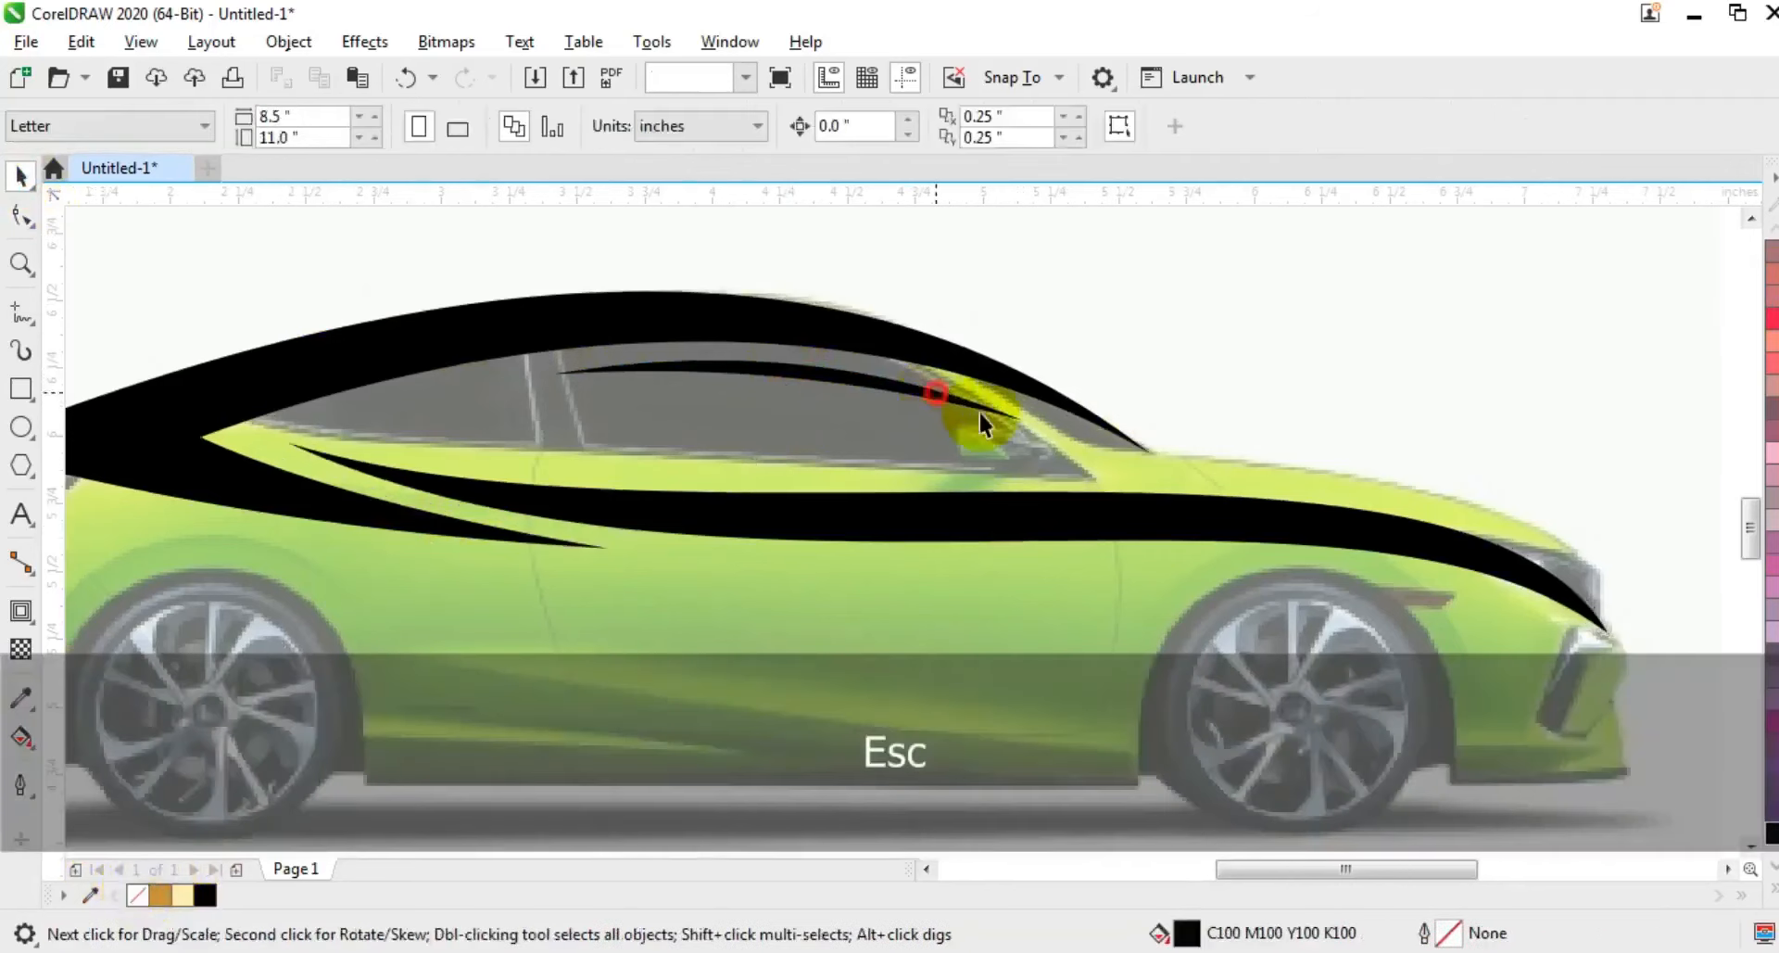
# - Enlarge the window crescent proportionally from its centre to about 107.8%
pyautogui.click(1025, 422)
pyautogui.moveTo(1029, 428); pyautogui.dragTo(1048, 430)
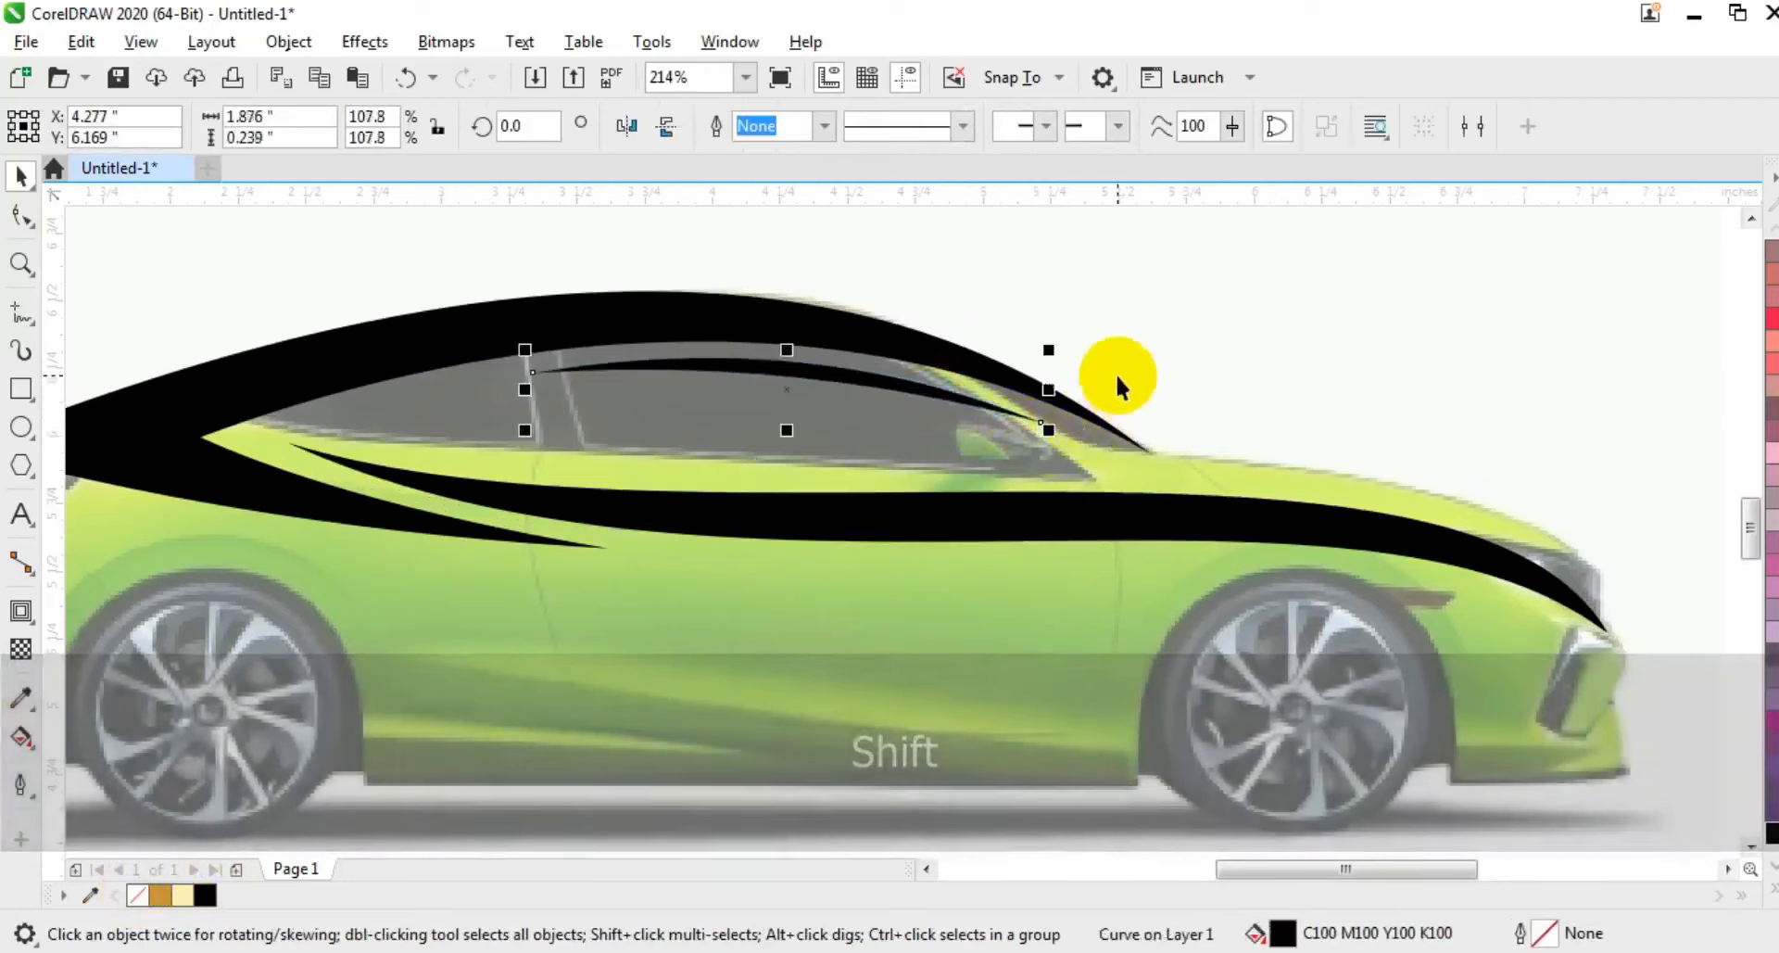
# - Draw a black, outline-free curved arch about 1.08 in wide and 0.46 in high over the rear wheel
pyautogui.press('F3')
pyautogui.press('Escape')
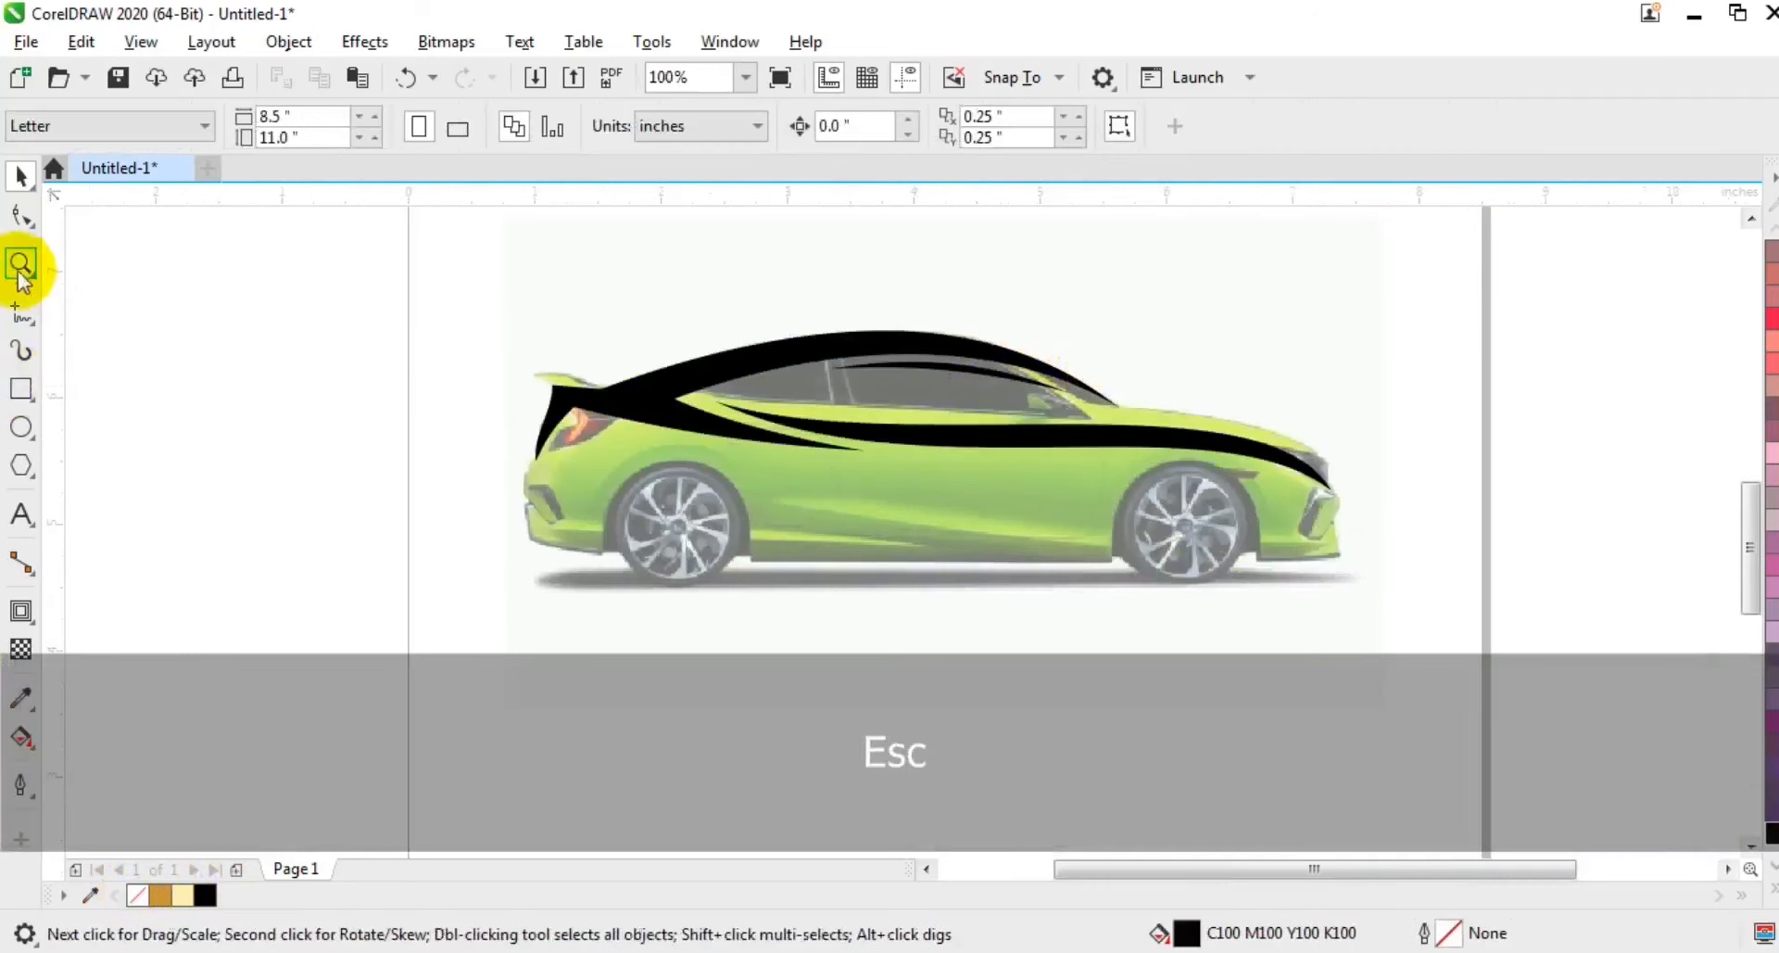
pyautogui.click(21, 264)
pyautogui.moveTo(497, 324); pyautogui.dragTo(1368, 643)
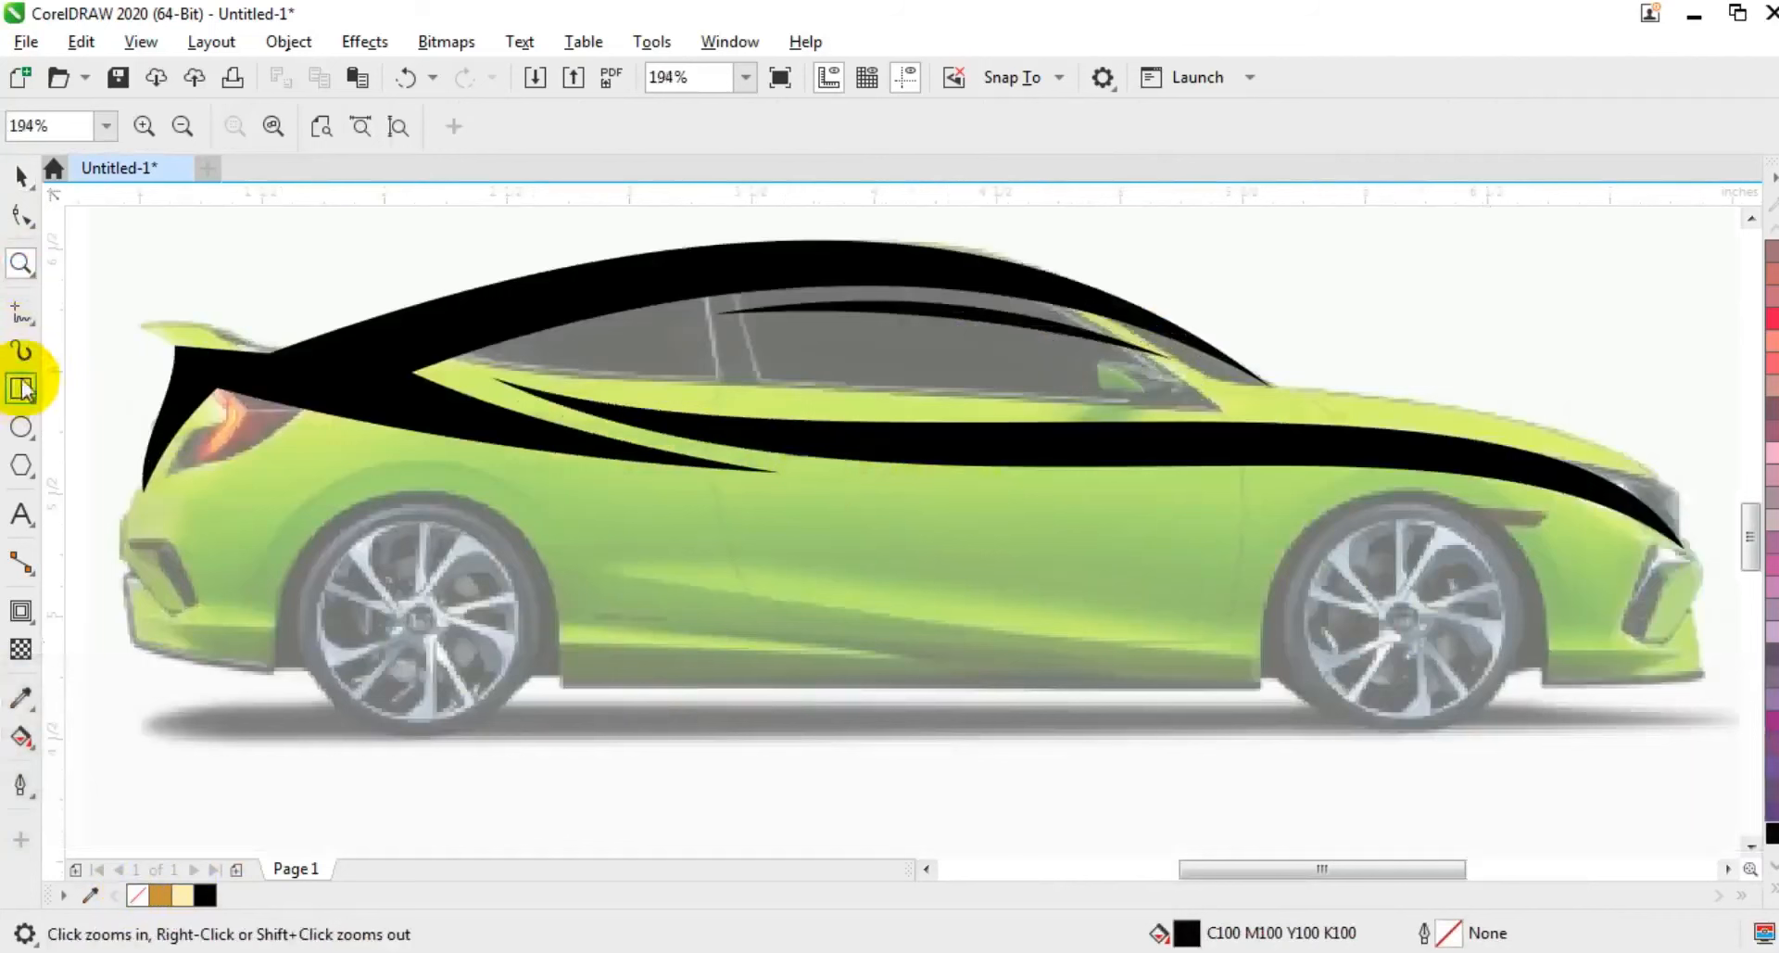
pyautogui.click(20, 315)
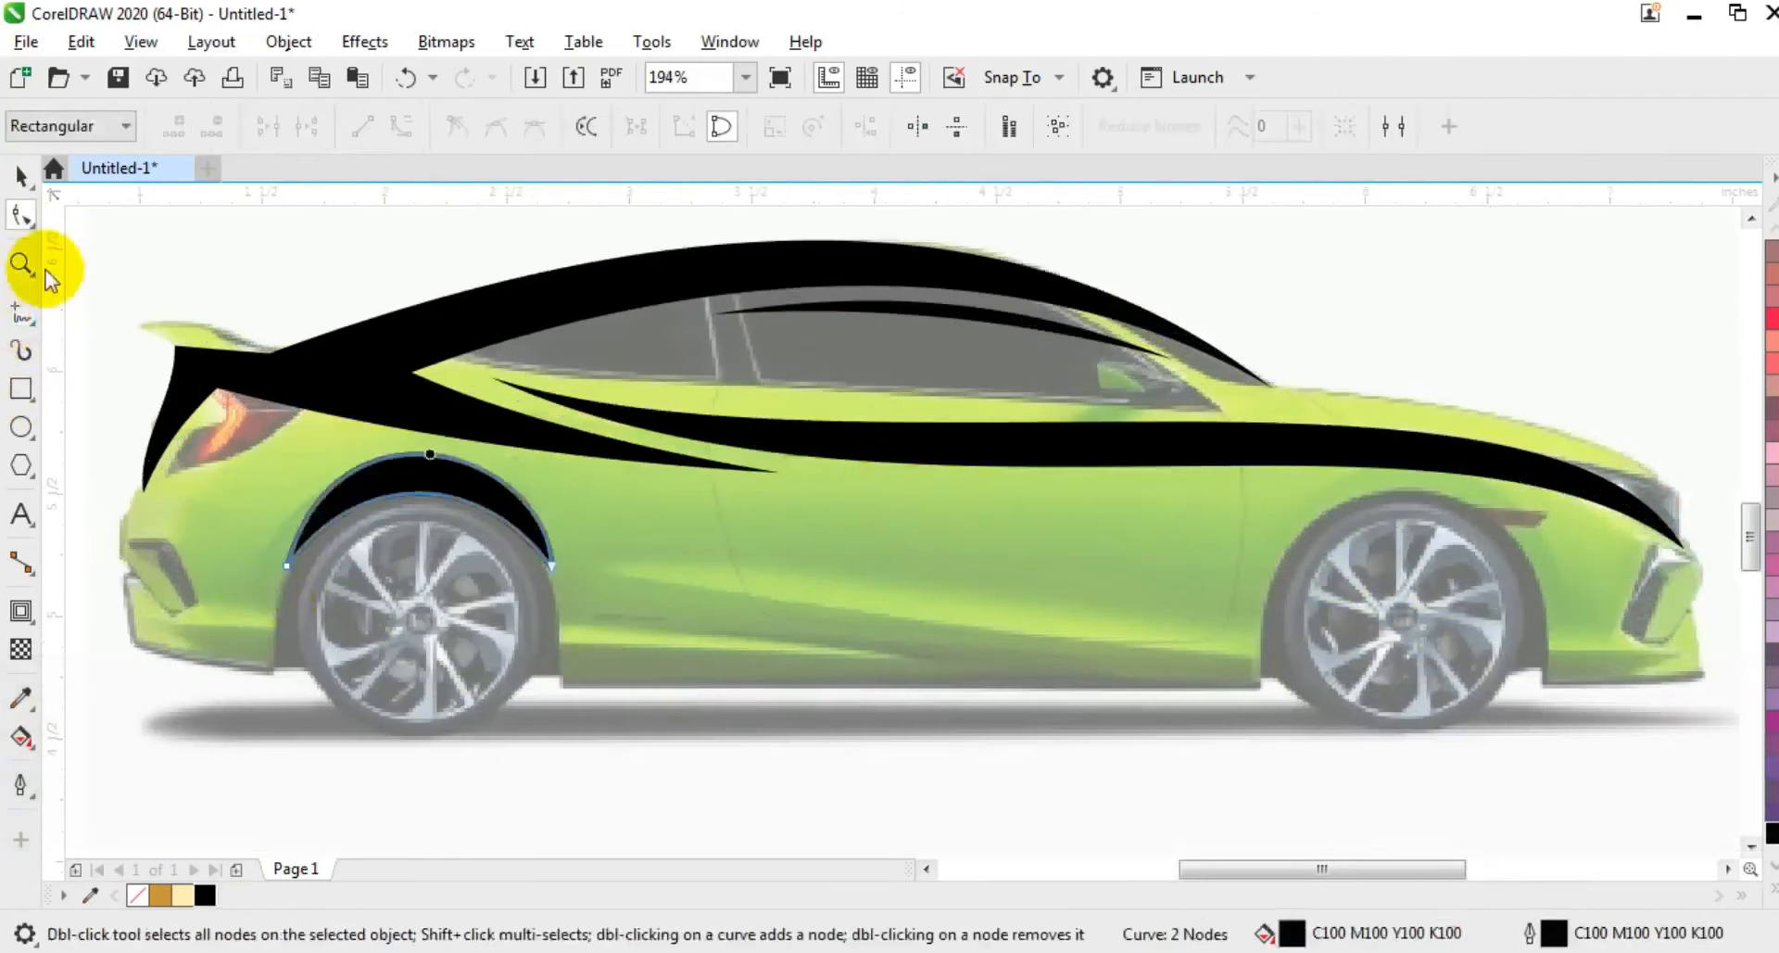
pyautogui.click(19, 175)
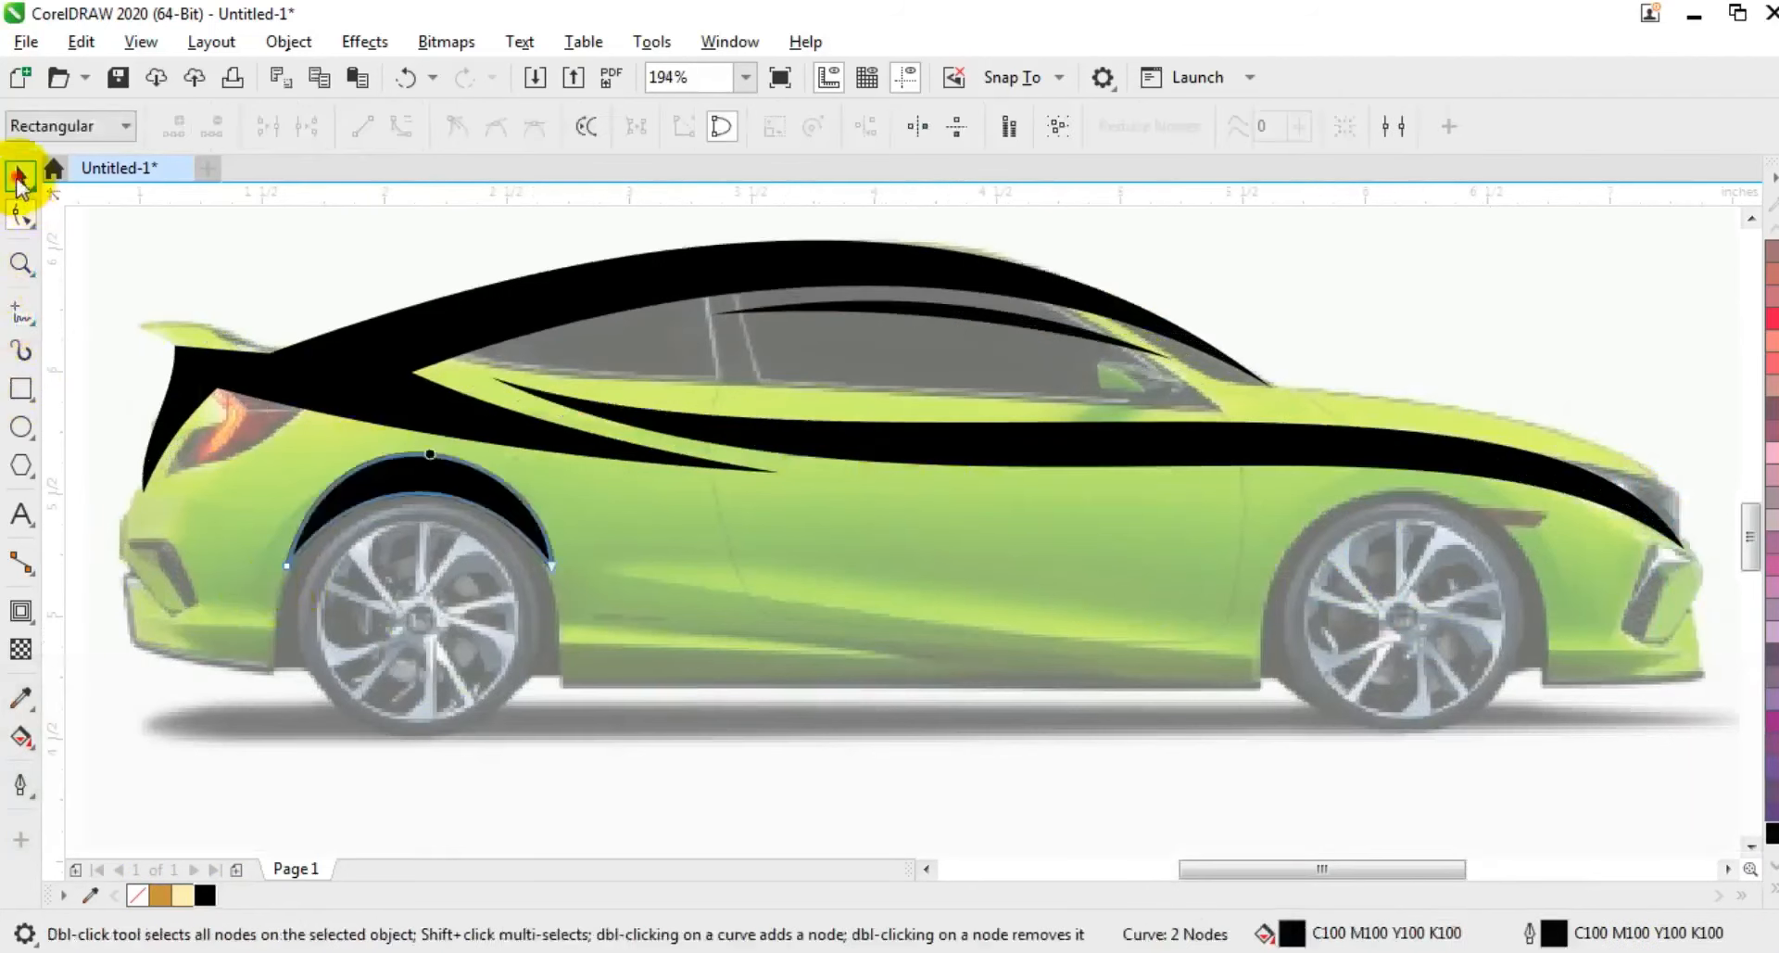
pyautogui.rightClick(137, 894)
pyautogui.press('F3')
pyautogui.press('F3')
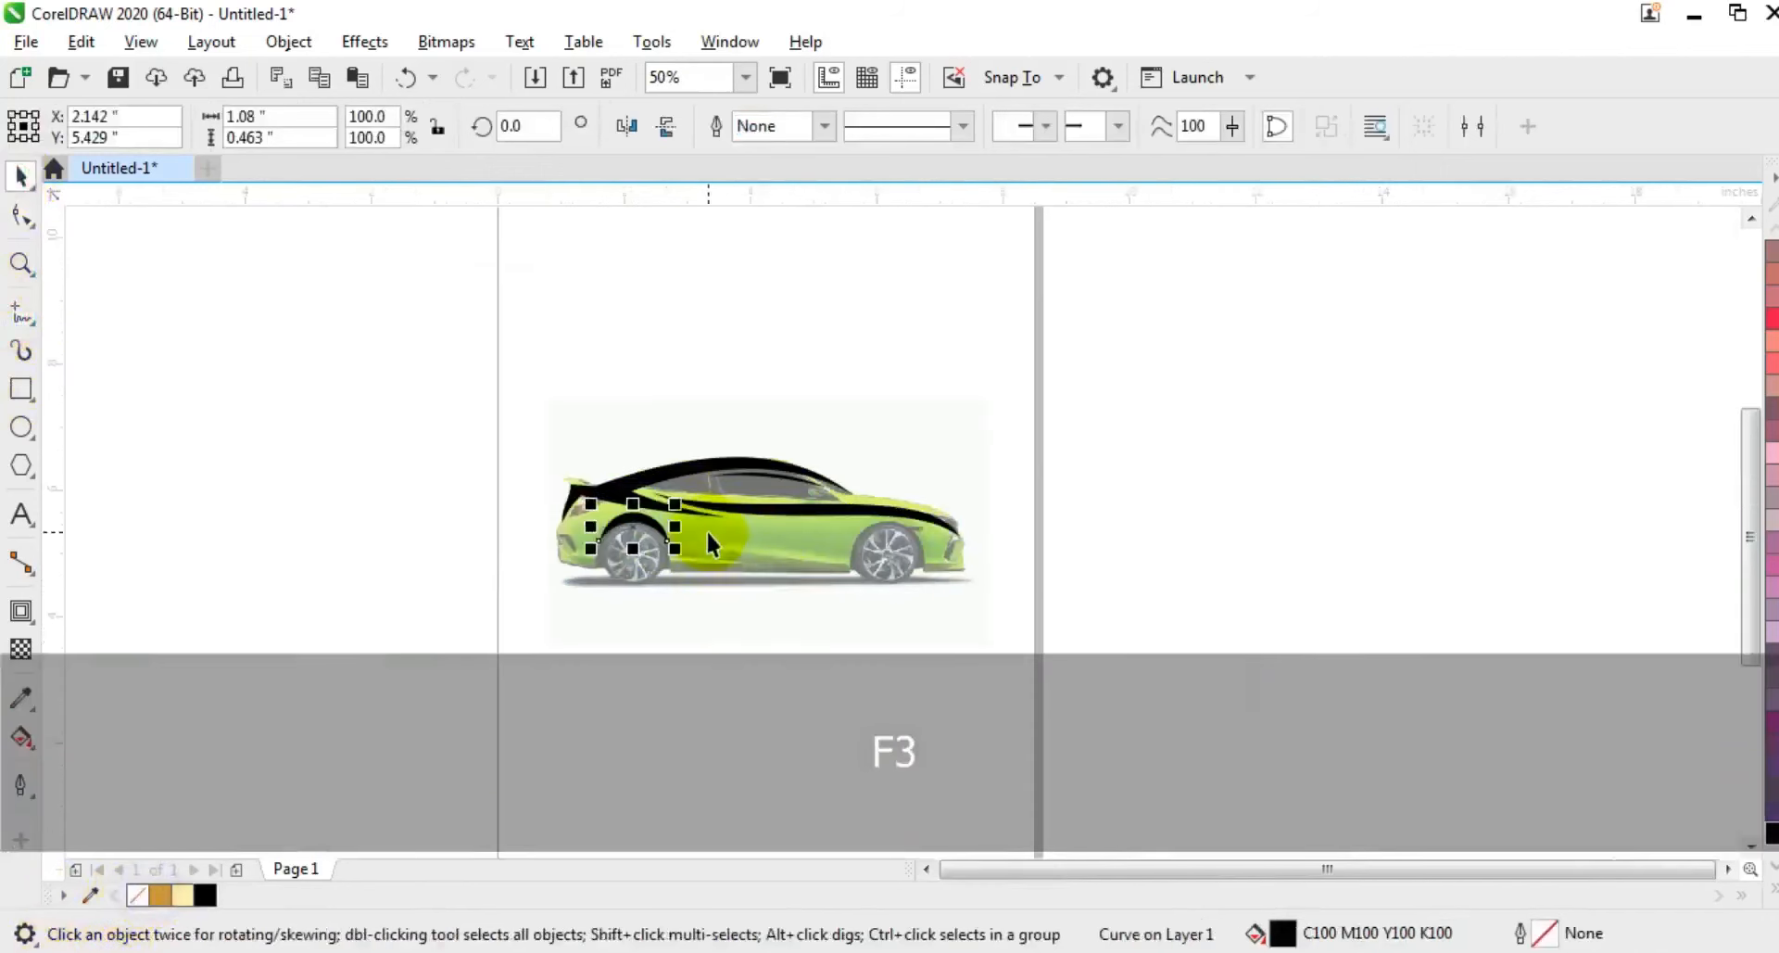
# - Delete the faded car photo behind the traced shapes
pyautogui.press('Escape')
pyautogui.click(763, 575)
pyautogui.press('Delete')
# - Weld the four car shapes into one object and move it straight up on the page
pyautogui.moveTo(941, 609); pyautogui.dragTo(483, 432)
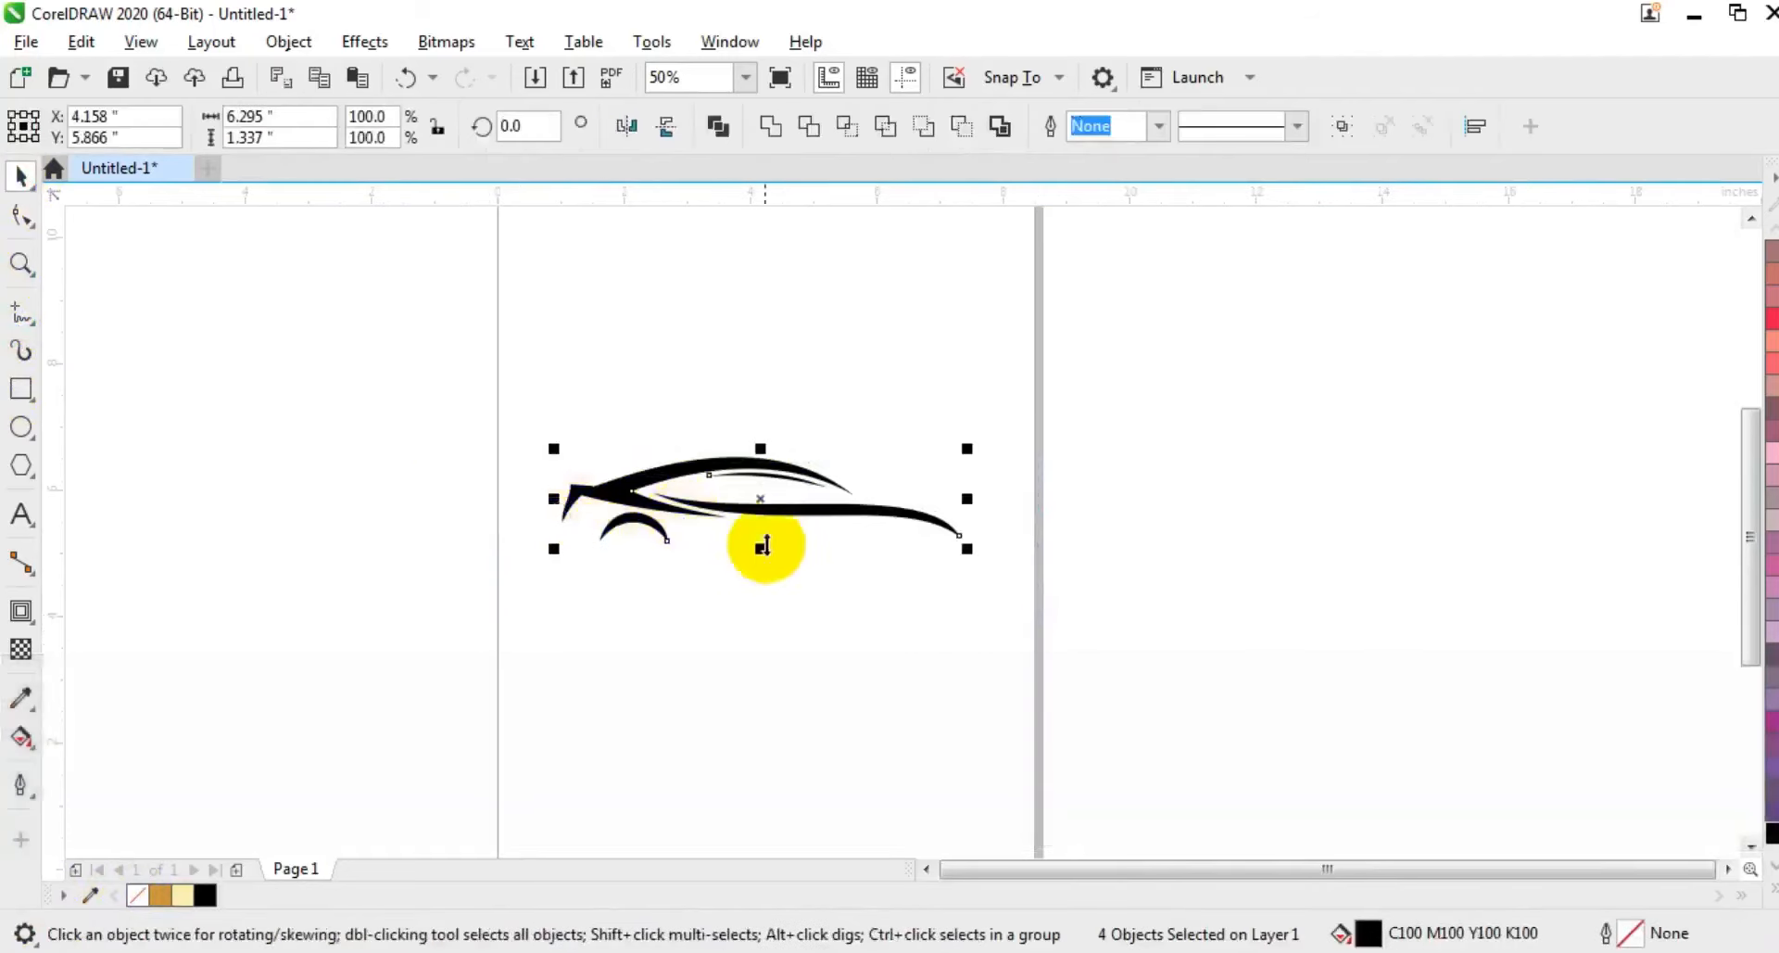
pyautogui.click(770, 126)
pyautogui.moveTo(758, 505); pyautogui.dragTo(759, 417)
pyautogui.click(799, 584)
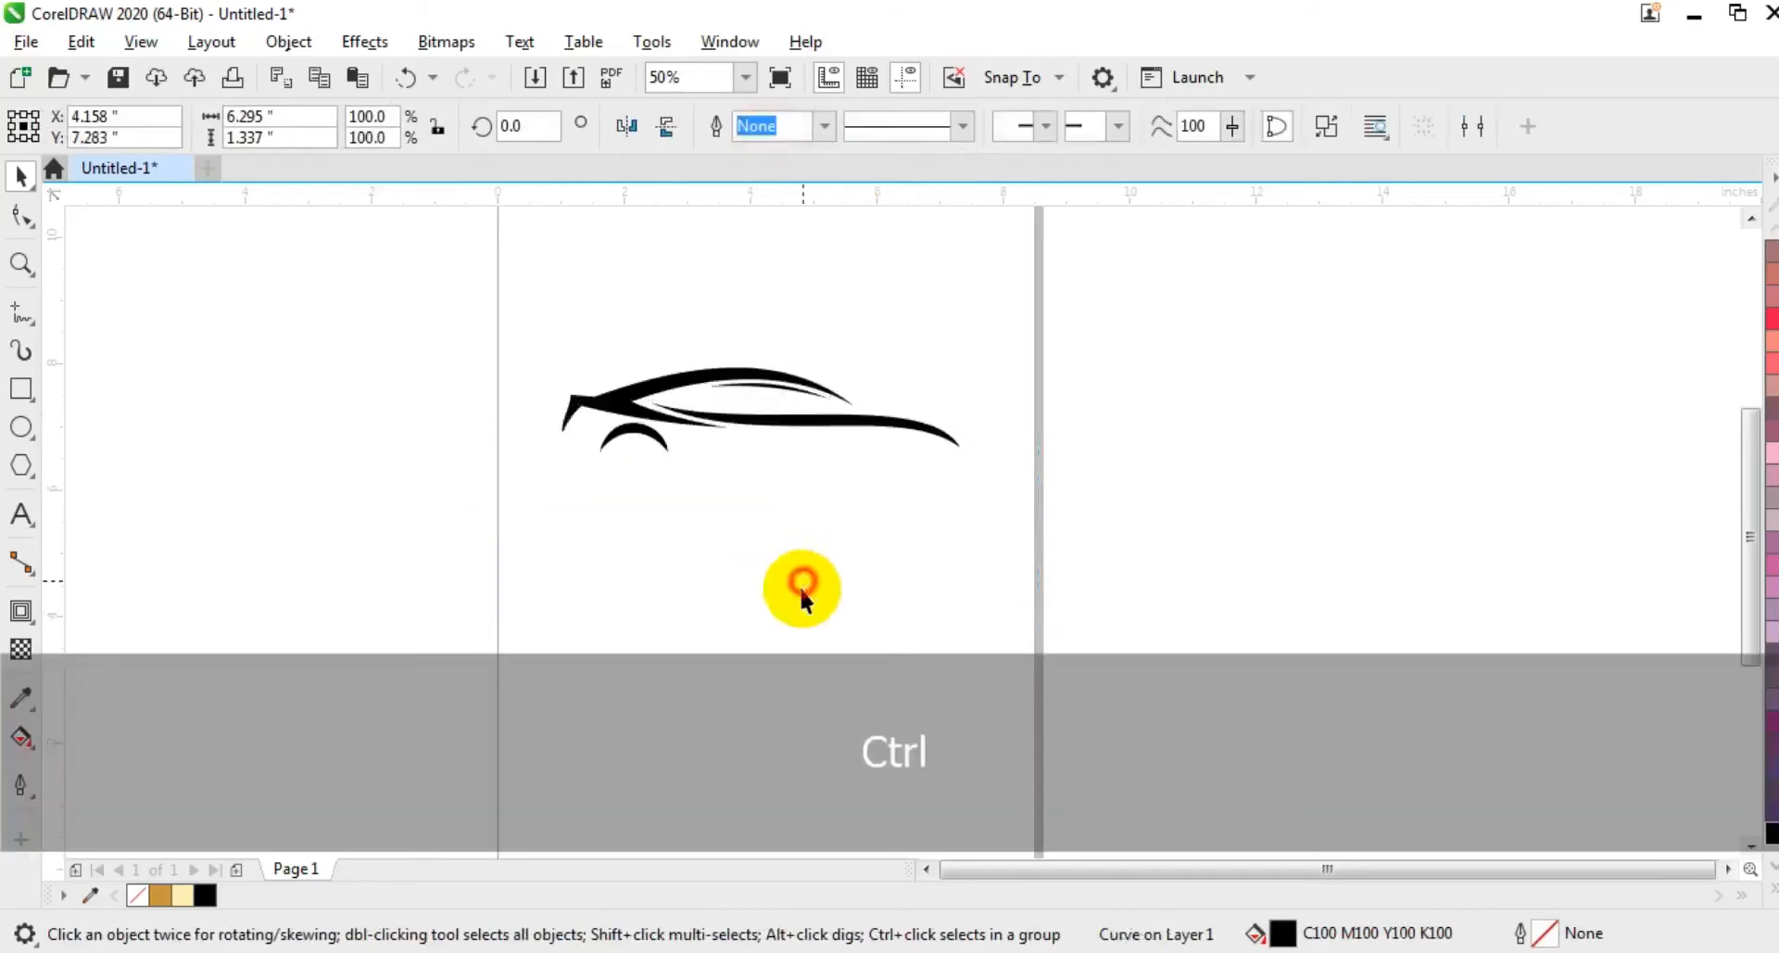
# - Draw a six-sided polygon about 3.87 by 4.47 in below the car, with a 3.0 pt outline and no fill
pyautogui.click(20, 267)
pyautogui.moveTo(408, 326); pyautogui.dragTo(1277, 807)
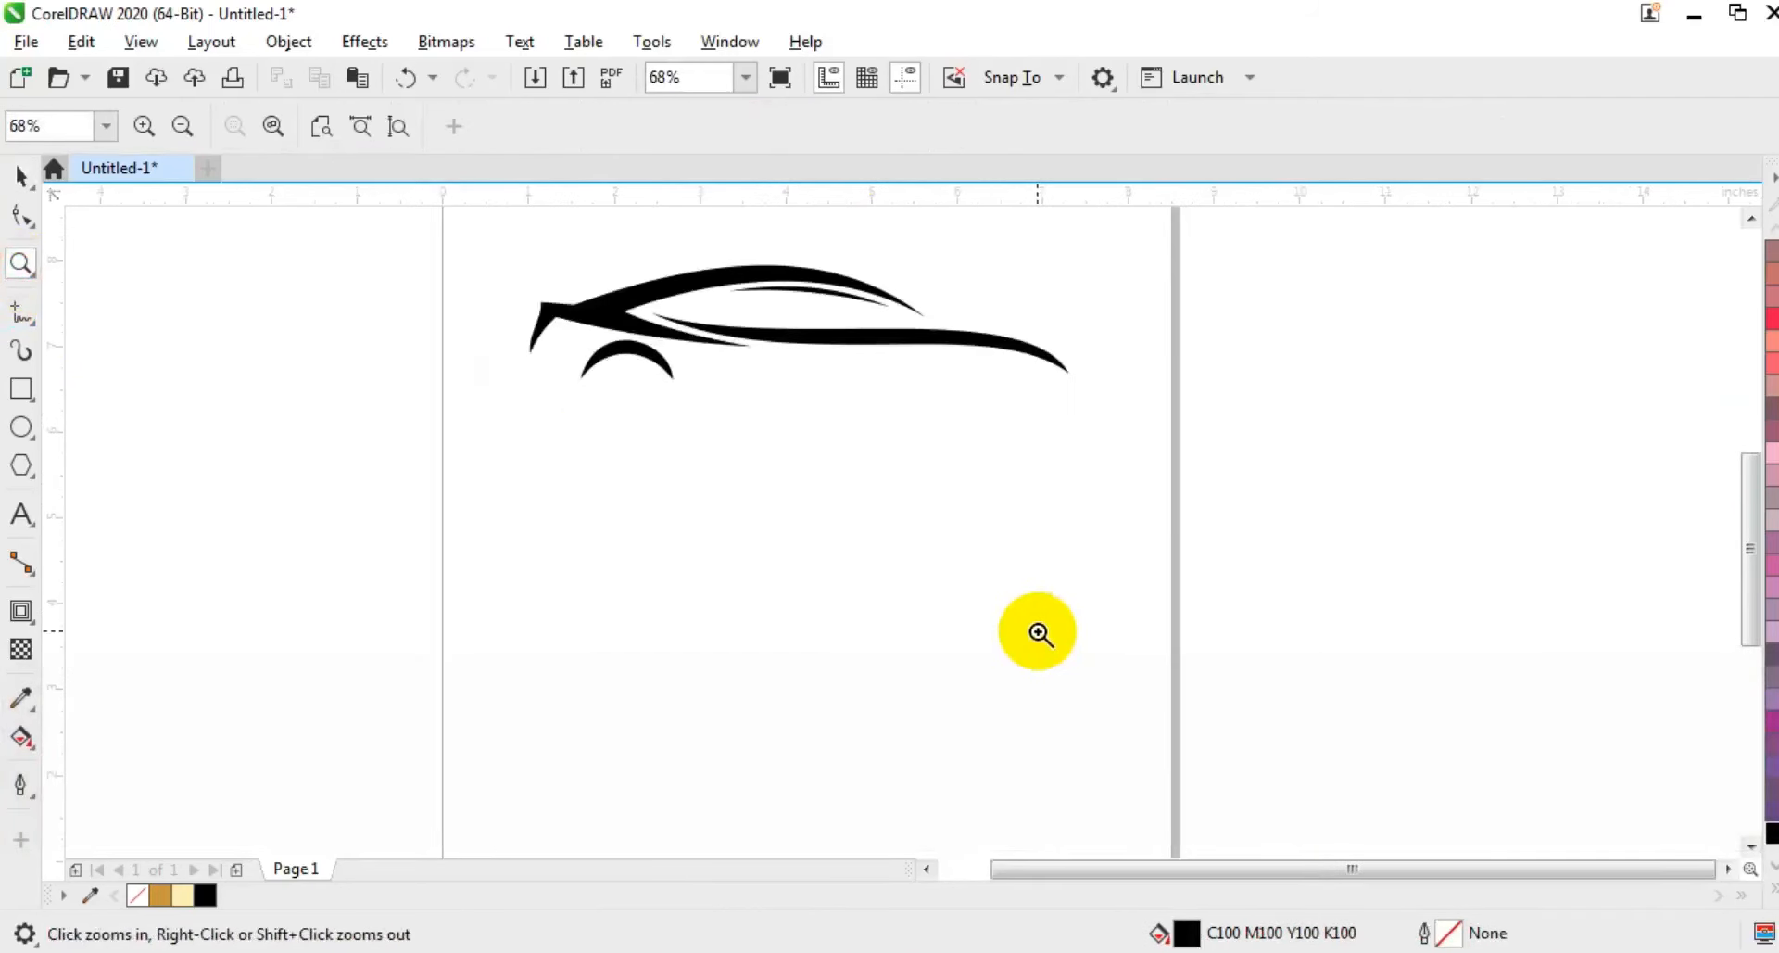
pyautogui.click(20, 466)
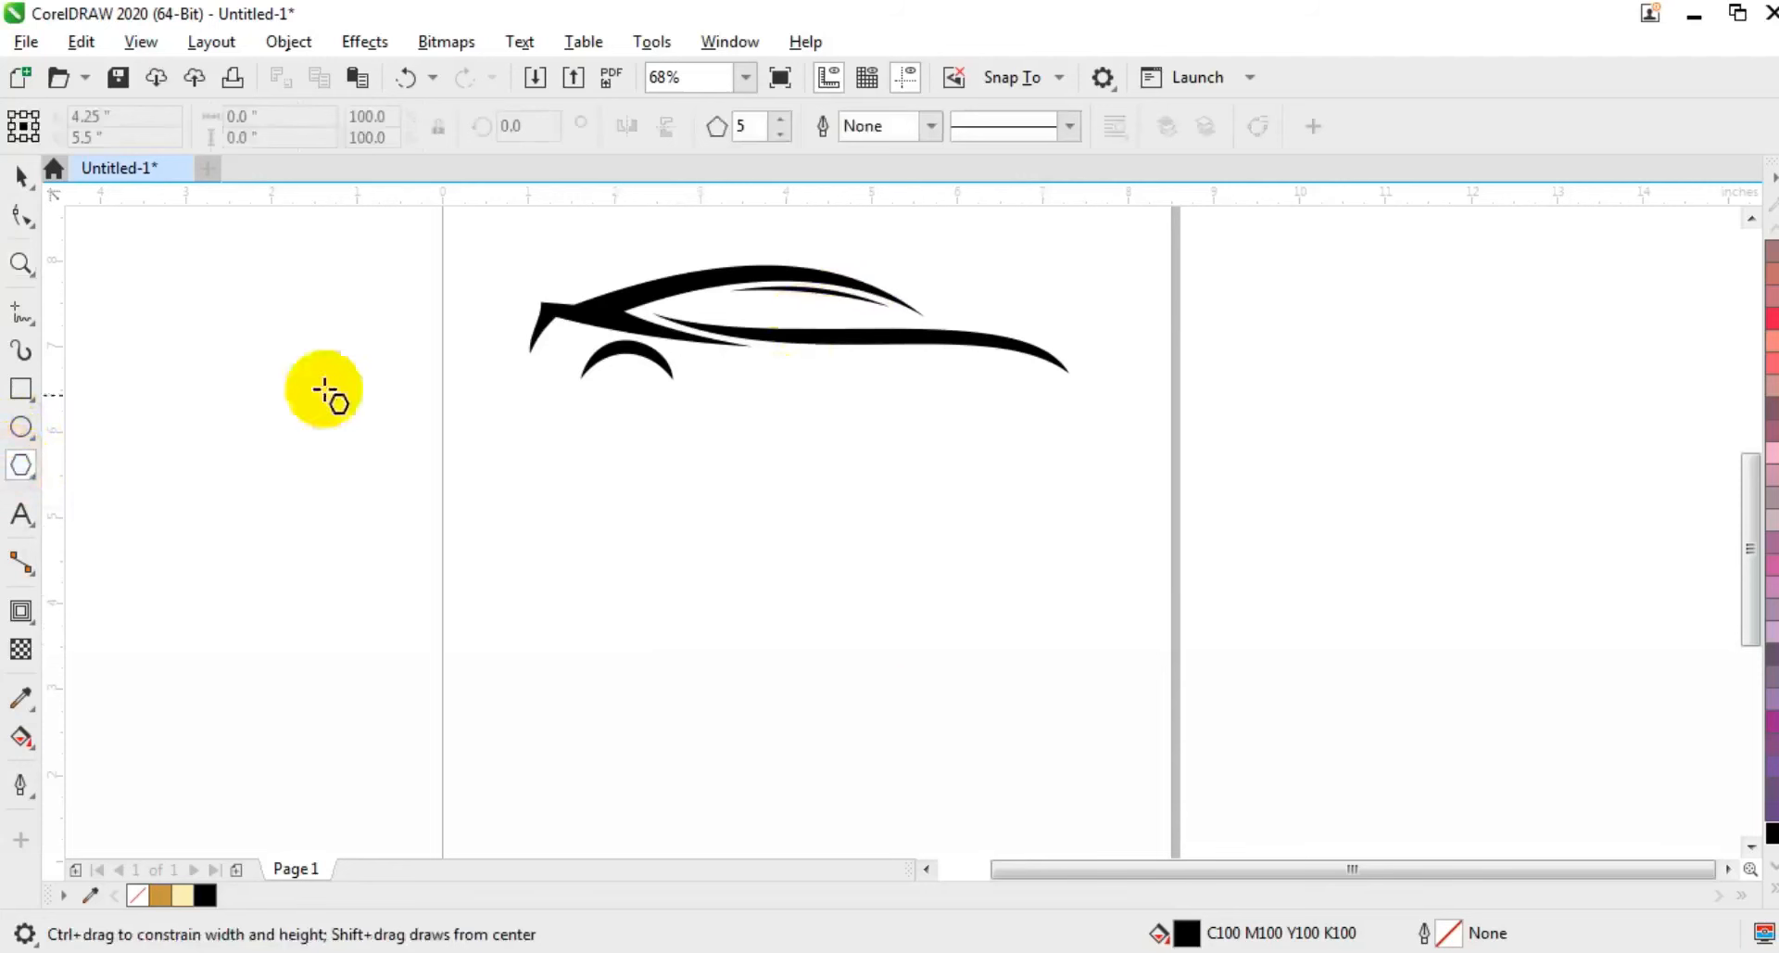
pyautogui.click(20, 175)
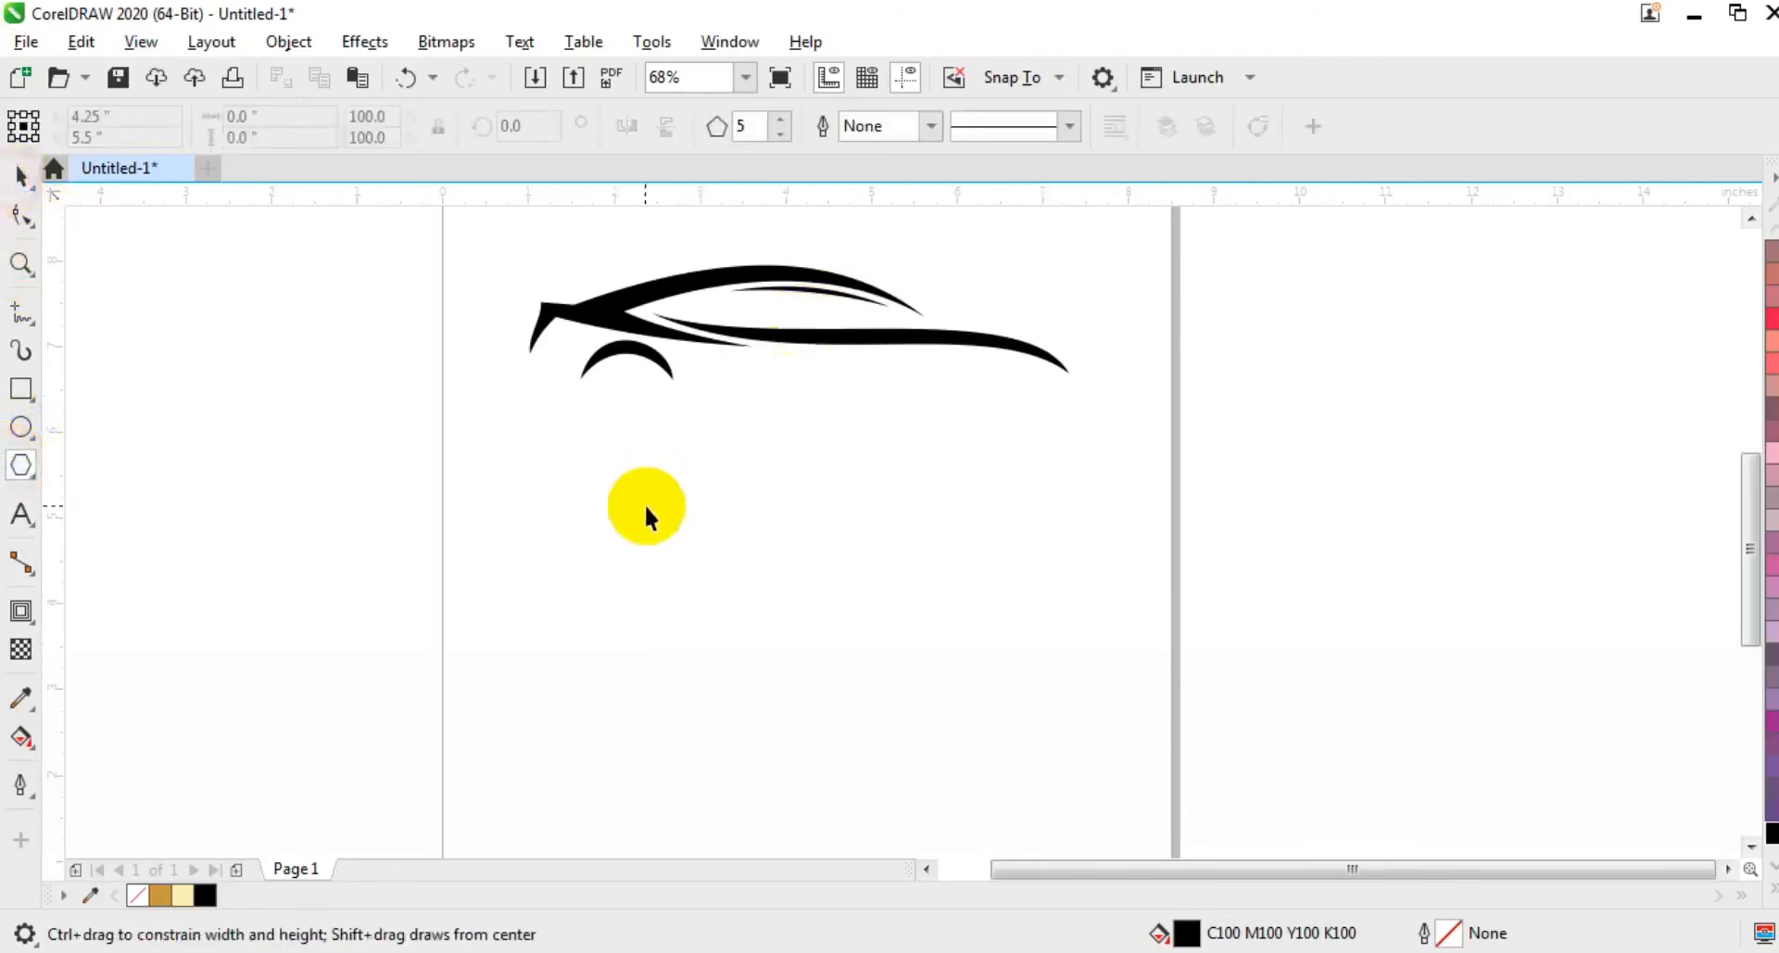
pyautogui.click(19, 466)
pyautogui.click(930, 126)
pyautogui.click(884, 291)
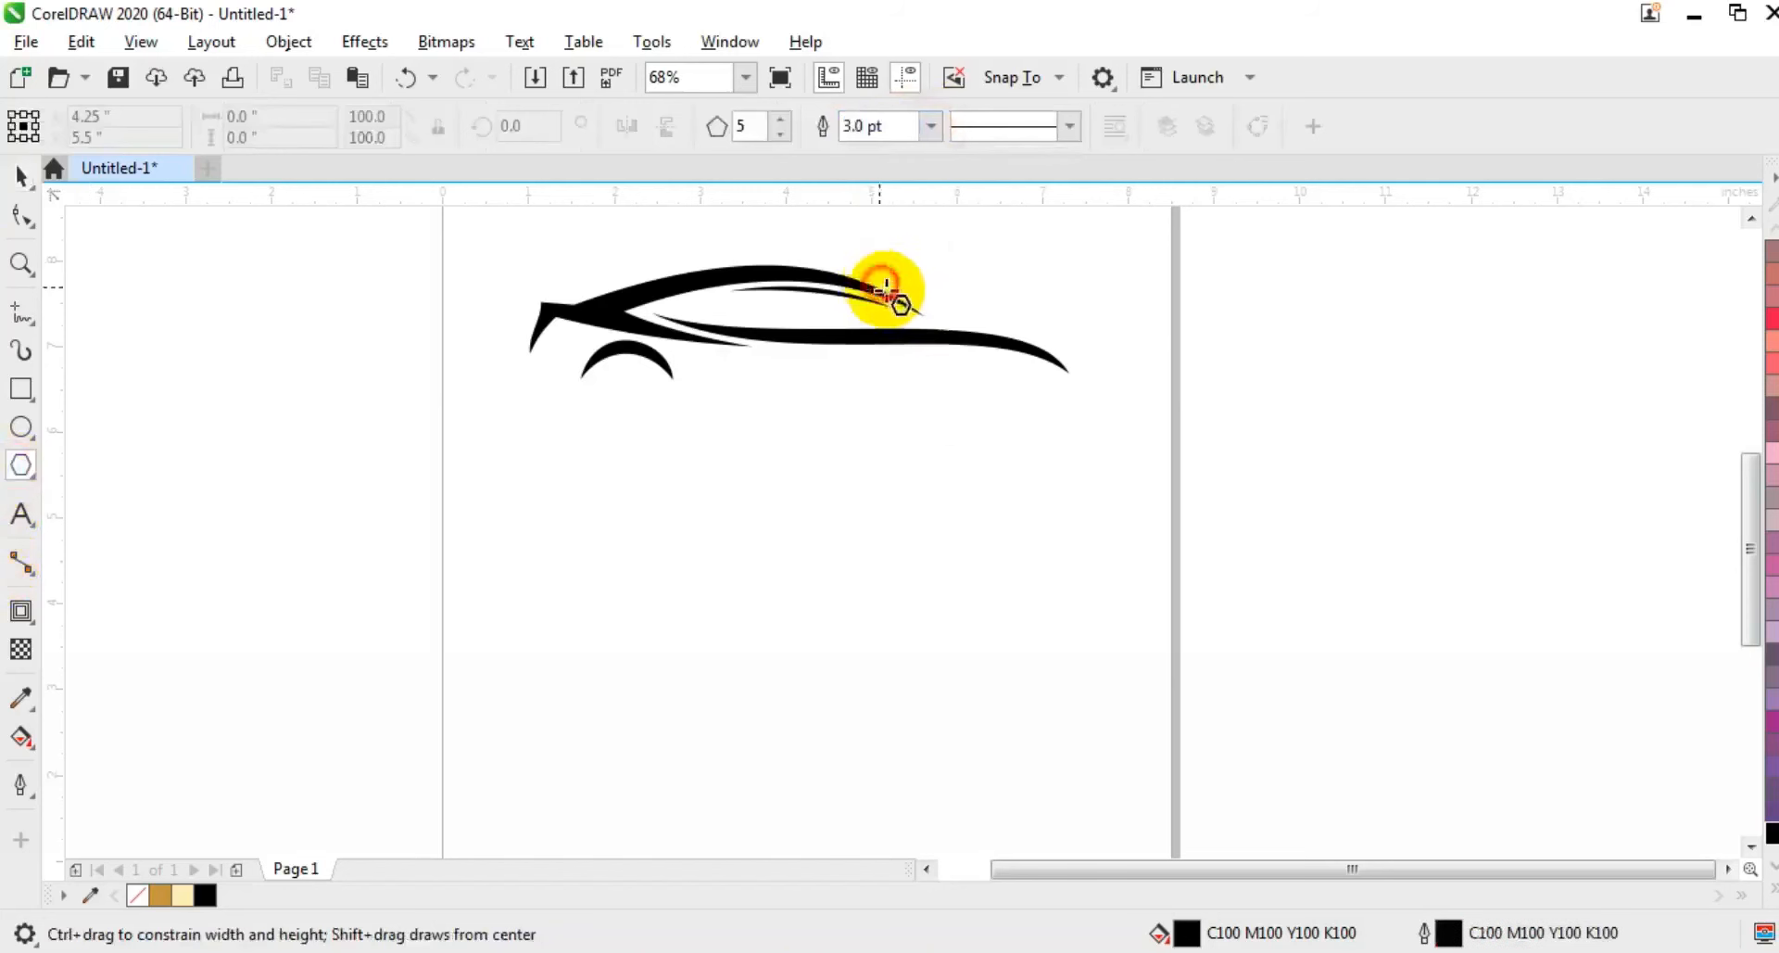
pyautogui.click(137, 894)
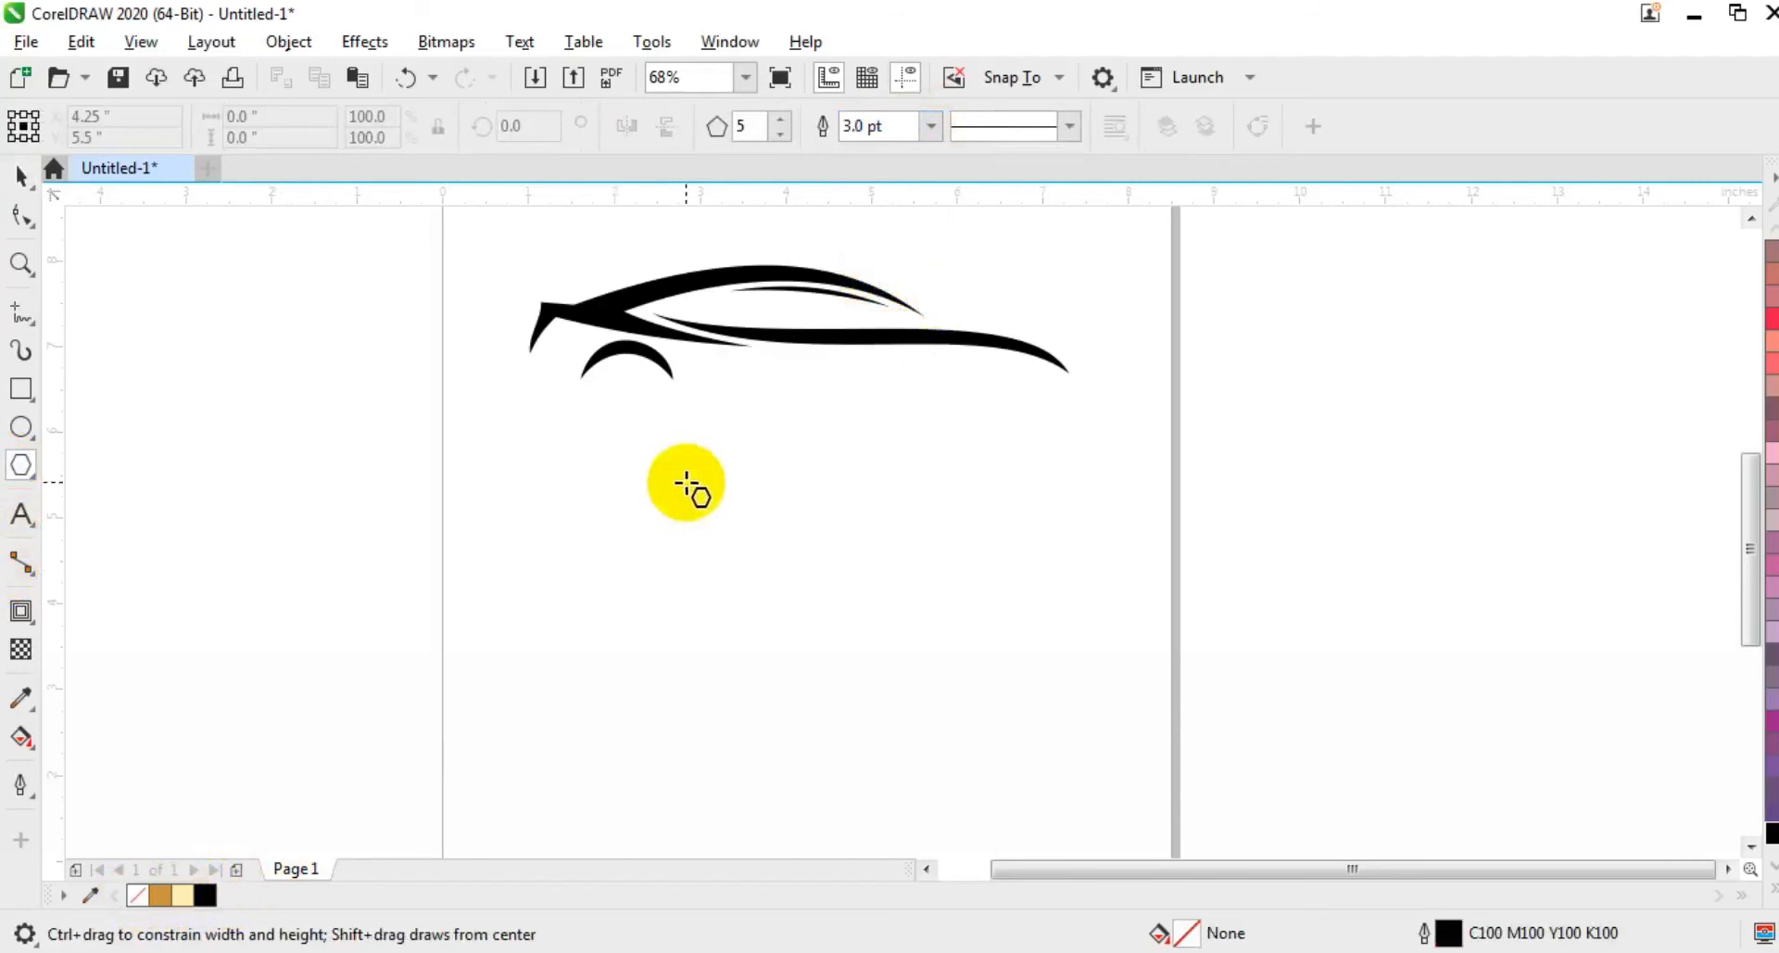
pyautogui.moveTo(615, 429); pyautogui.dragTo(846, 806)
pyautogui.click(783, 121)
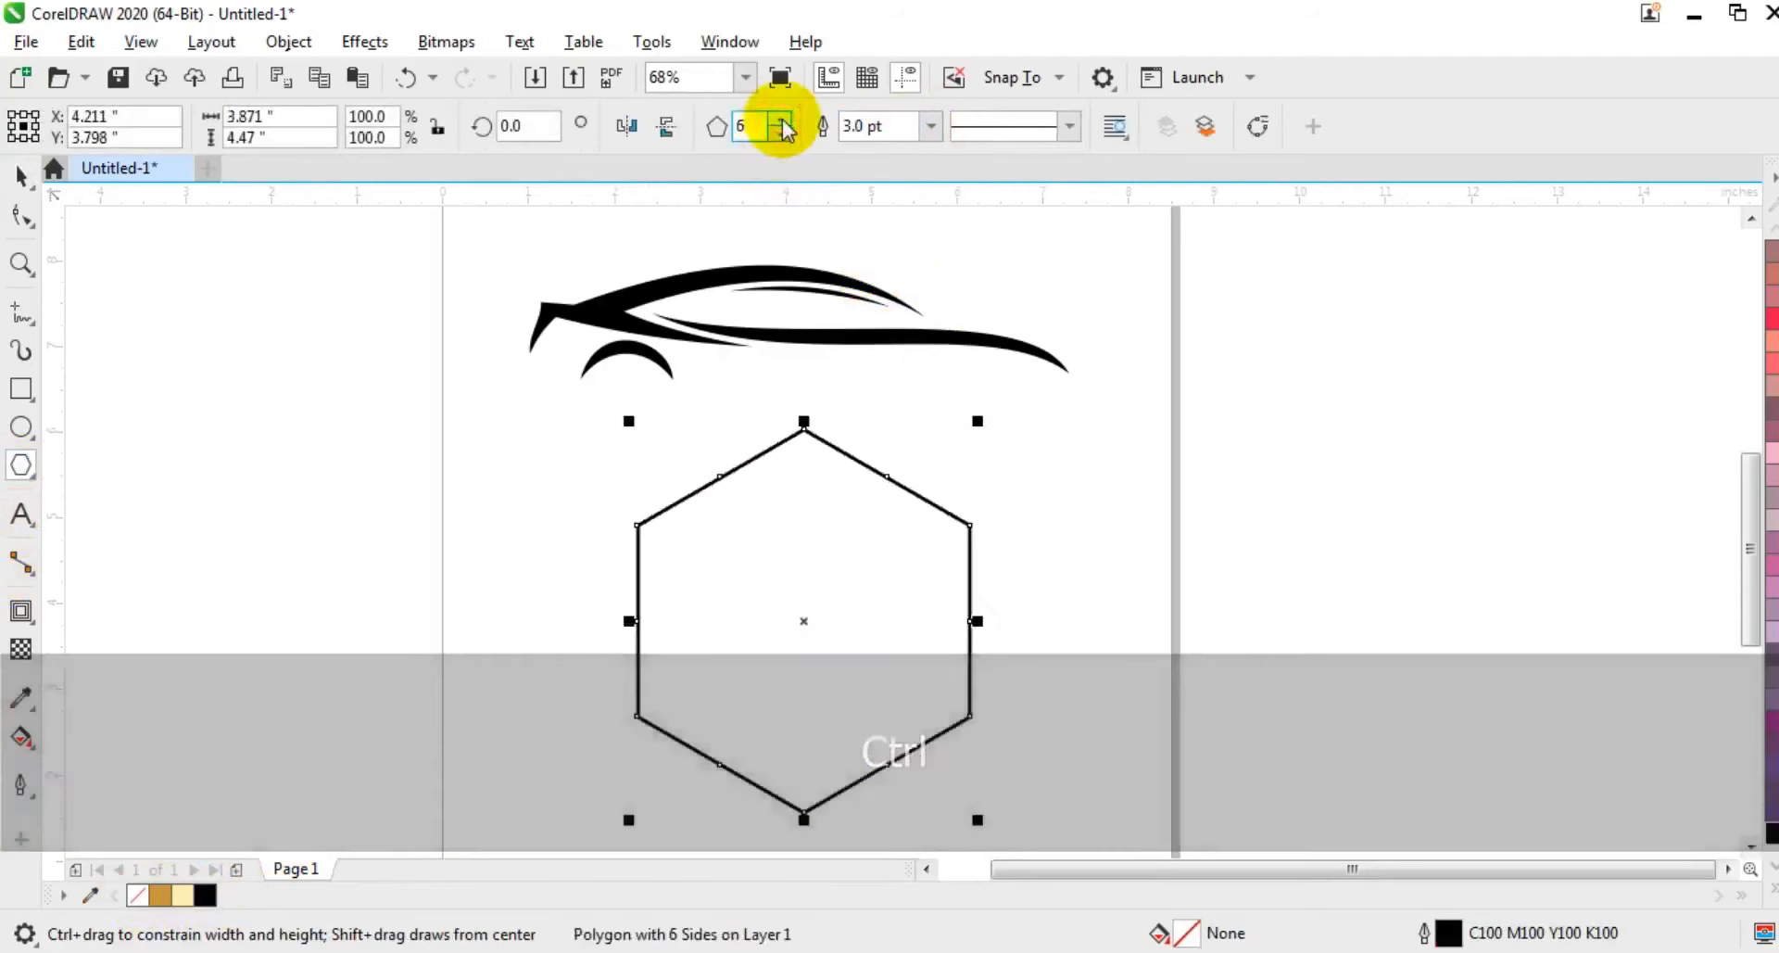
# - Convert the hexagon to curves, delete the midpoint nodes of its upper edges and raise its two upper side corners slightly
pyautogui.click(21, 217)
pyautogui.hotkey('ctrl', 'q')
pyautogui.moveTo(683, 453); pyautogui.dragTo(638, 508)
pyautogui.press('Delete')
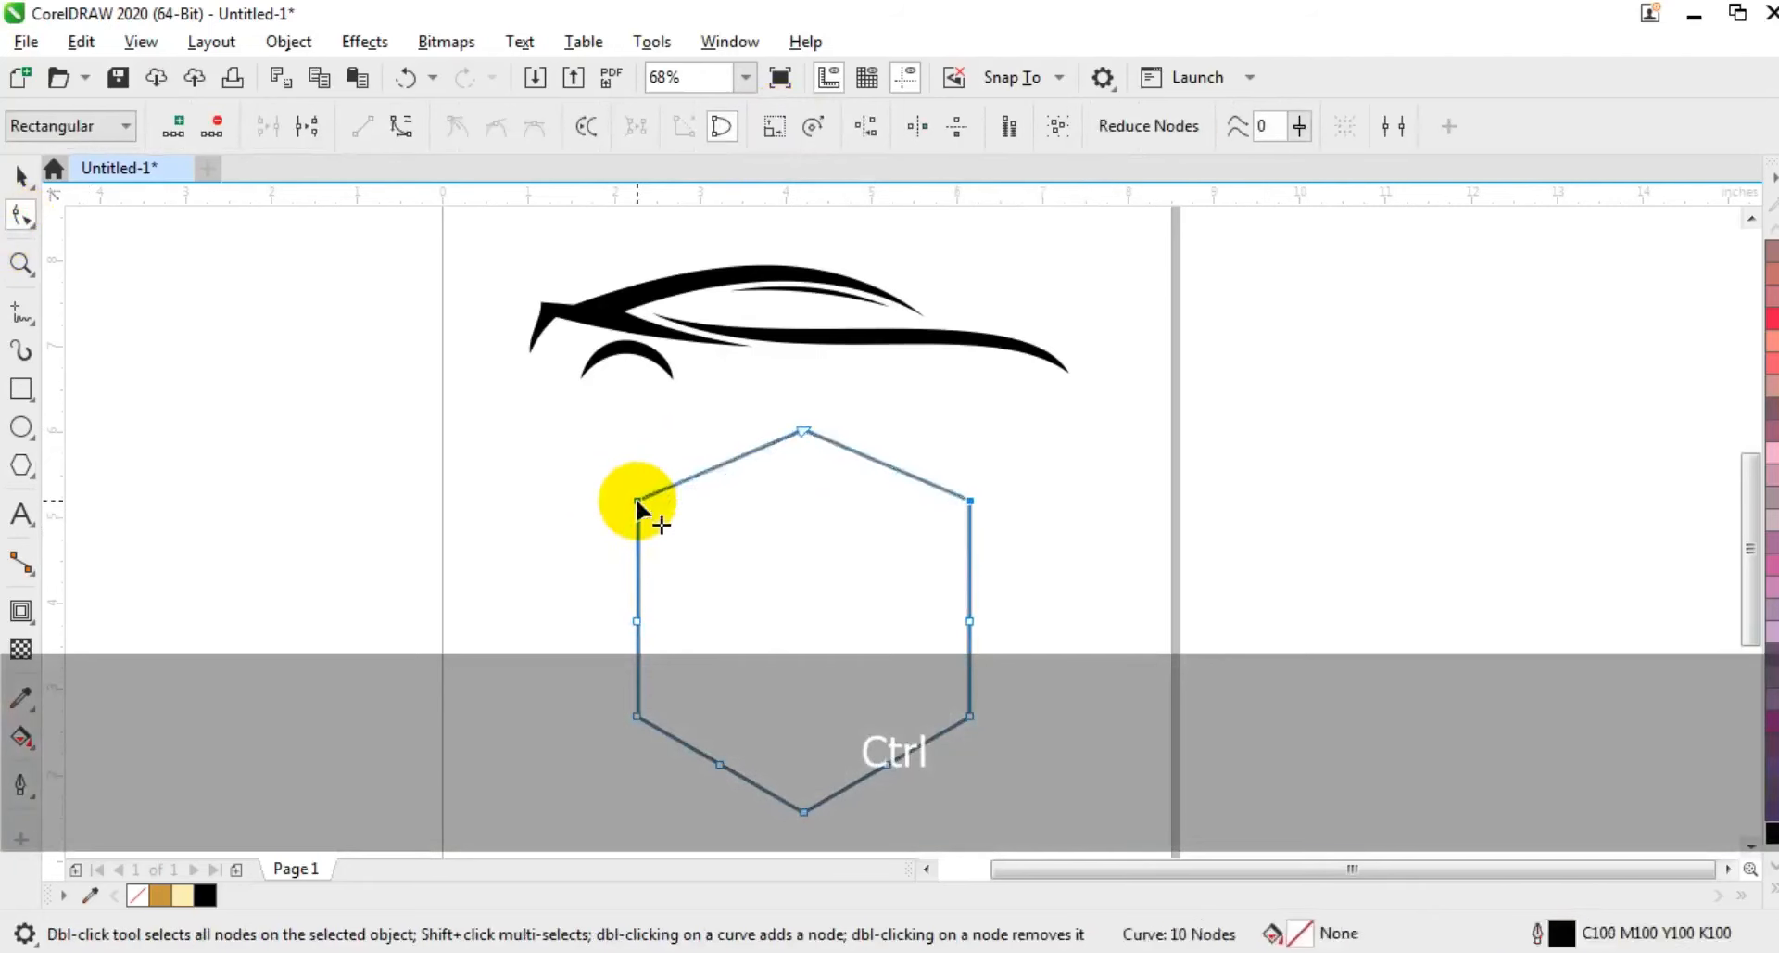
# - Weld the hexagon with a vertically mirrored copy shifted slightly down, and delete the surplus nodes along the vertical sides
pyautogui.click(20, 174)
pyautogui.moveTo(813, 429); pyautogui.dragTo(825, 482)
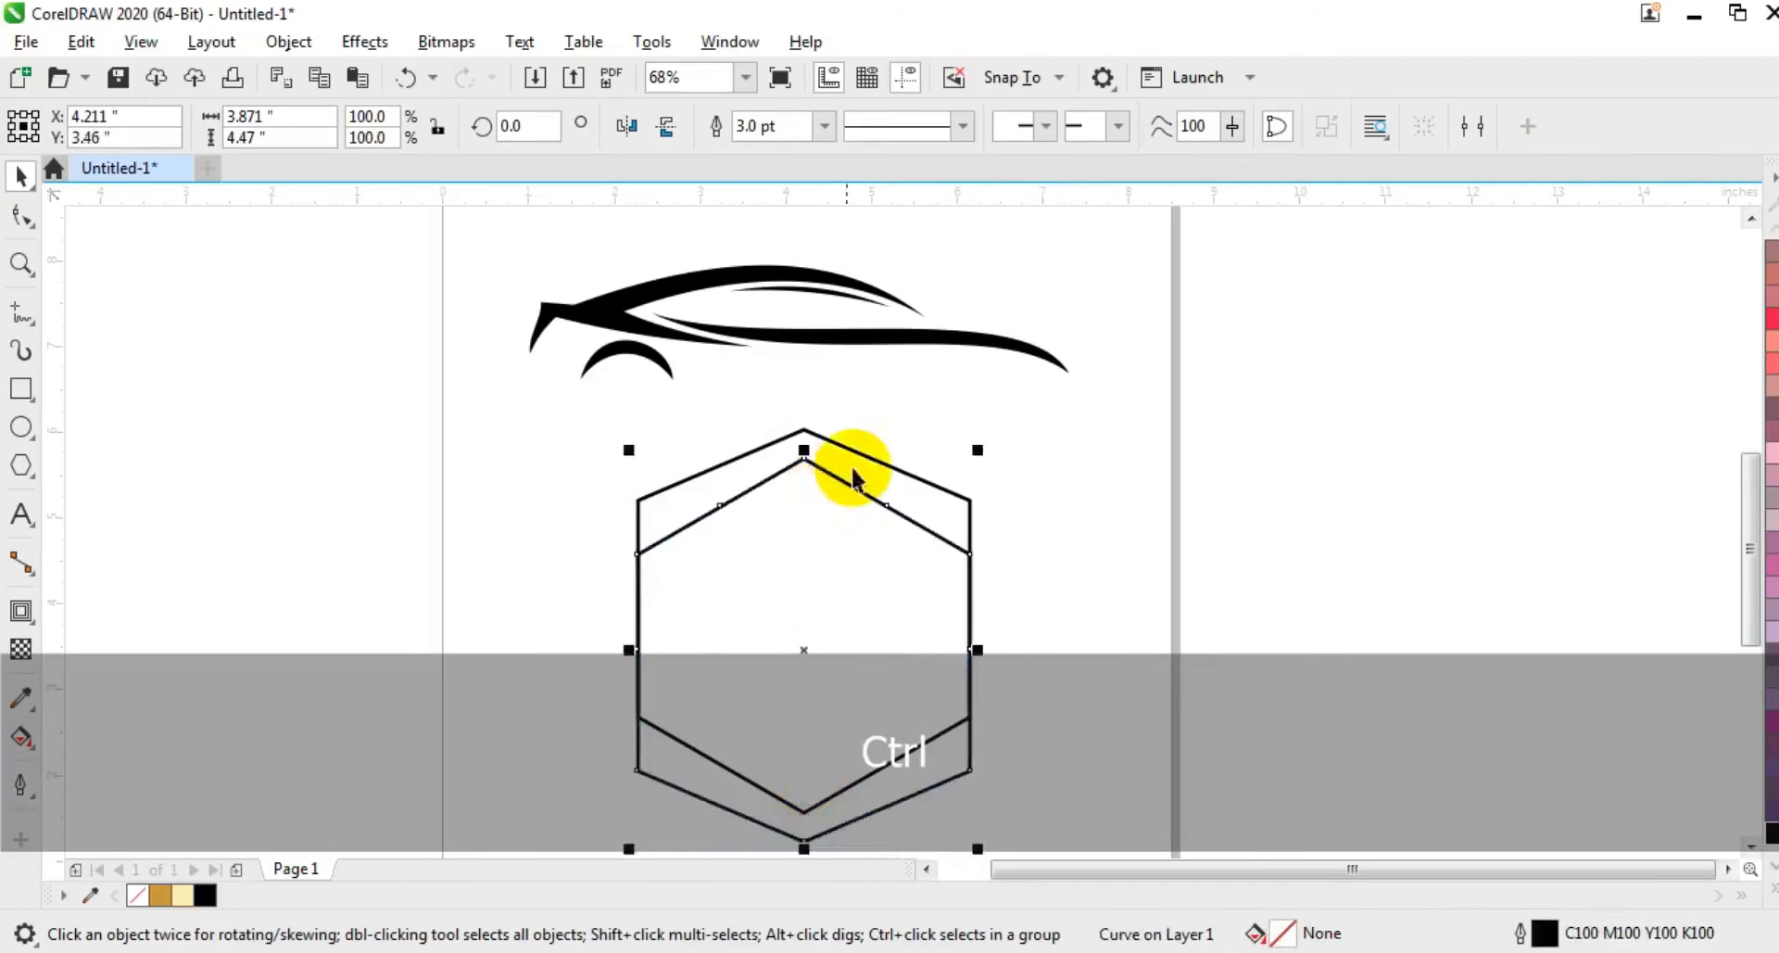
pyautogui.keyDown('shift'); pyautogui.click(861, 456); pyautogui.keyUp('shift')
pyautogui.click(778, 130)
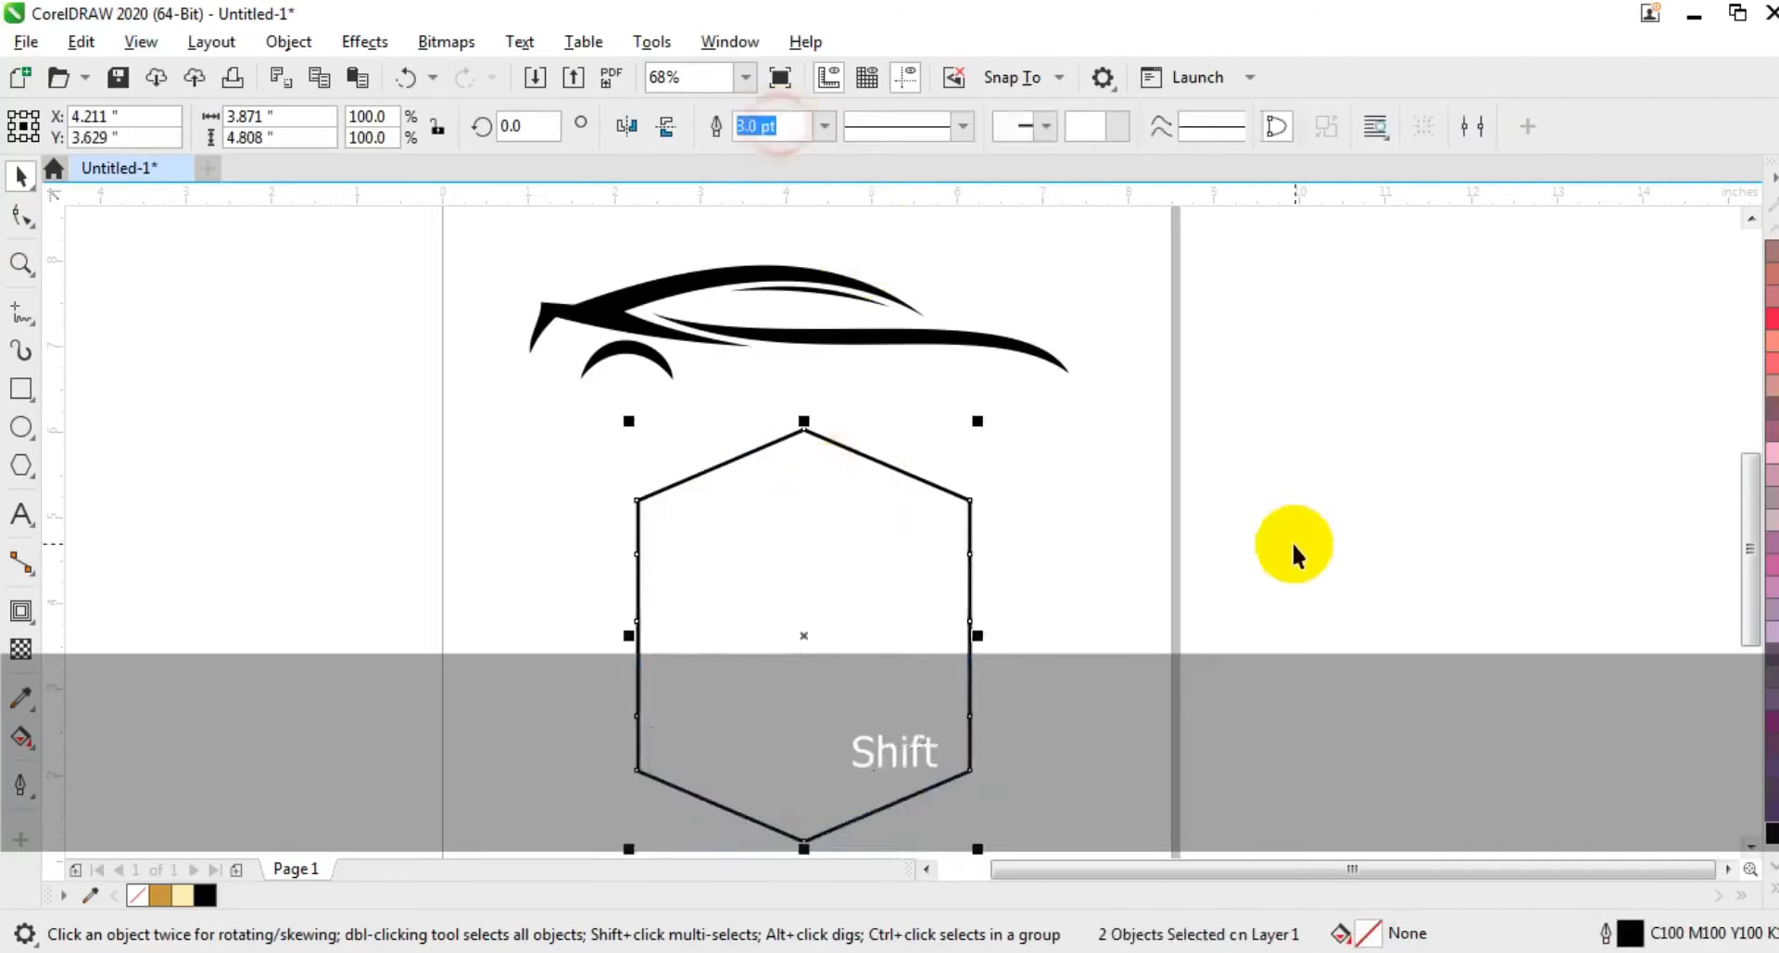
pyautogui.click(21, 218)
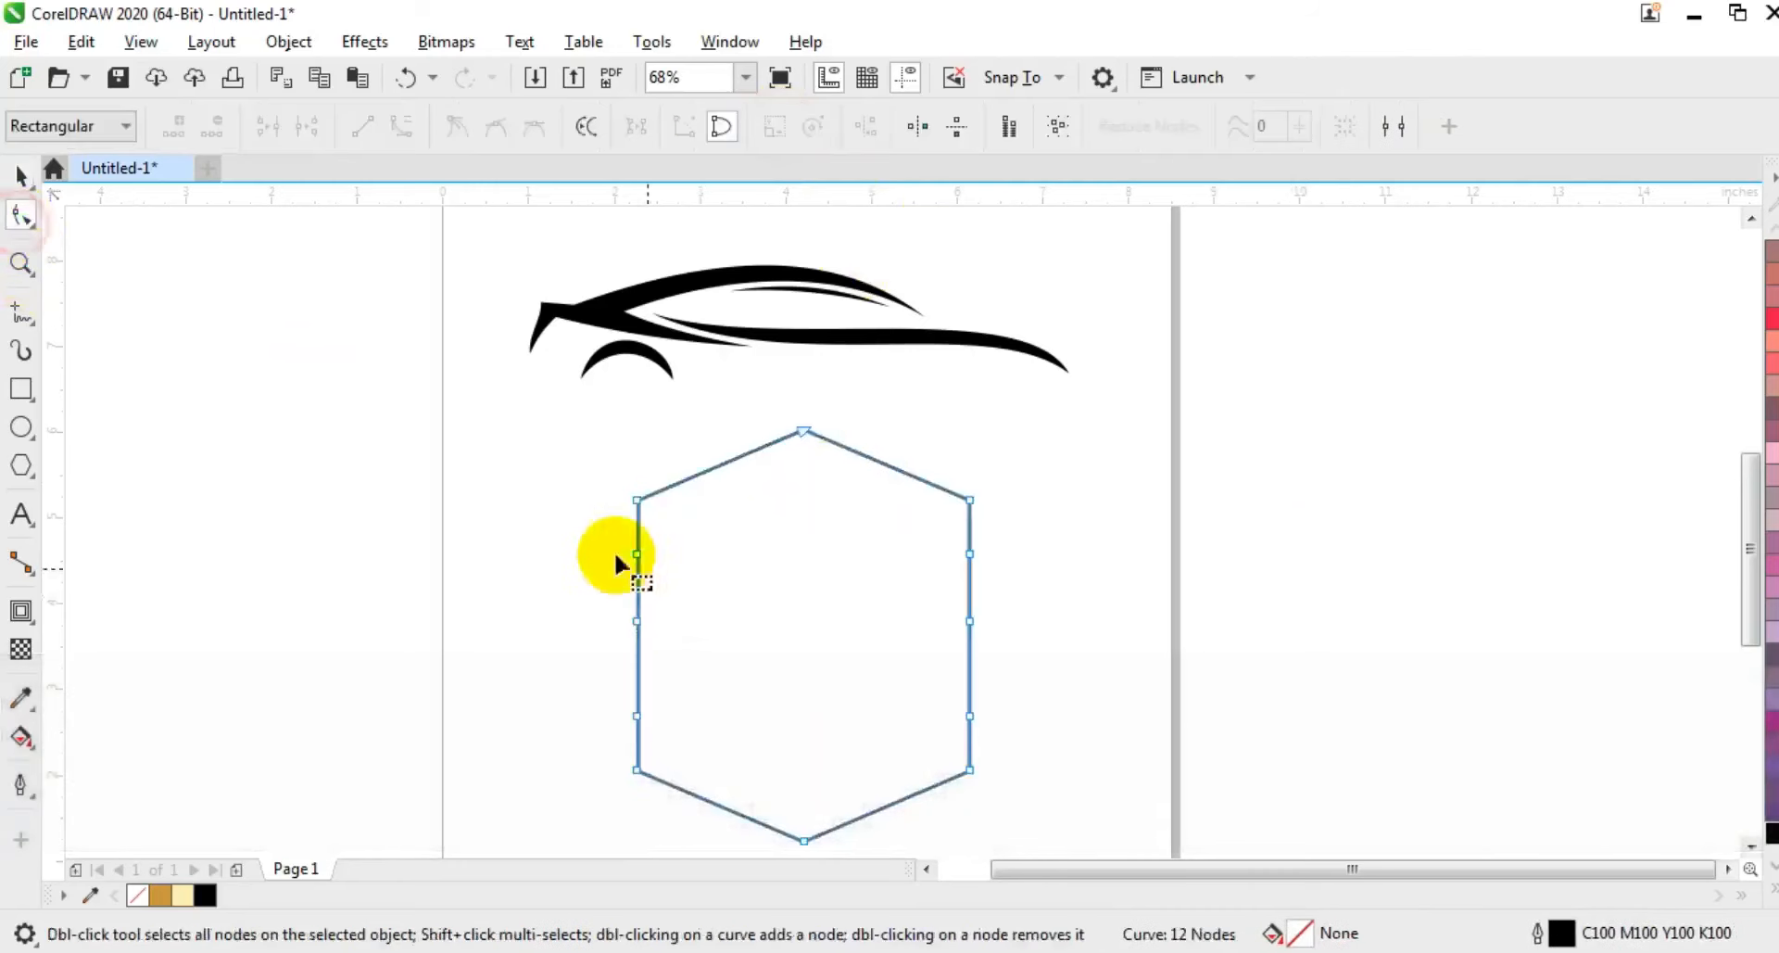
pyautogui.moveTo(900, 735); pyautogui.dragTo(998, 751)
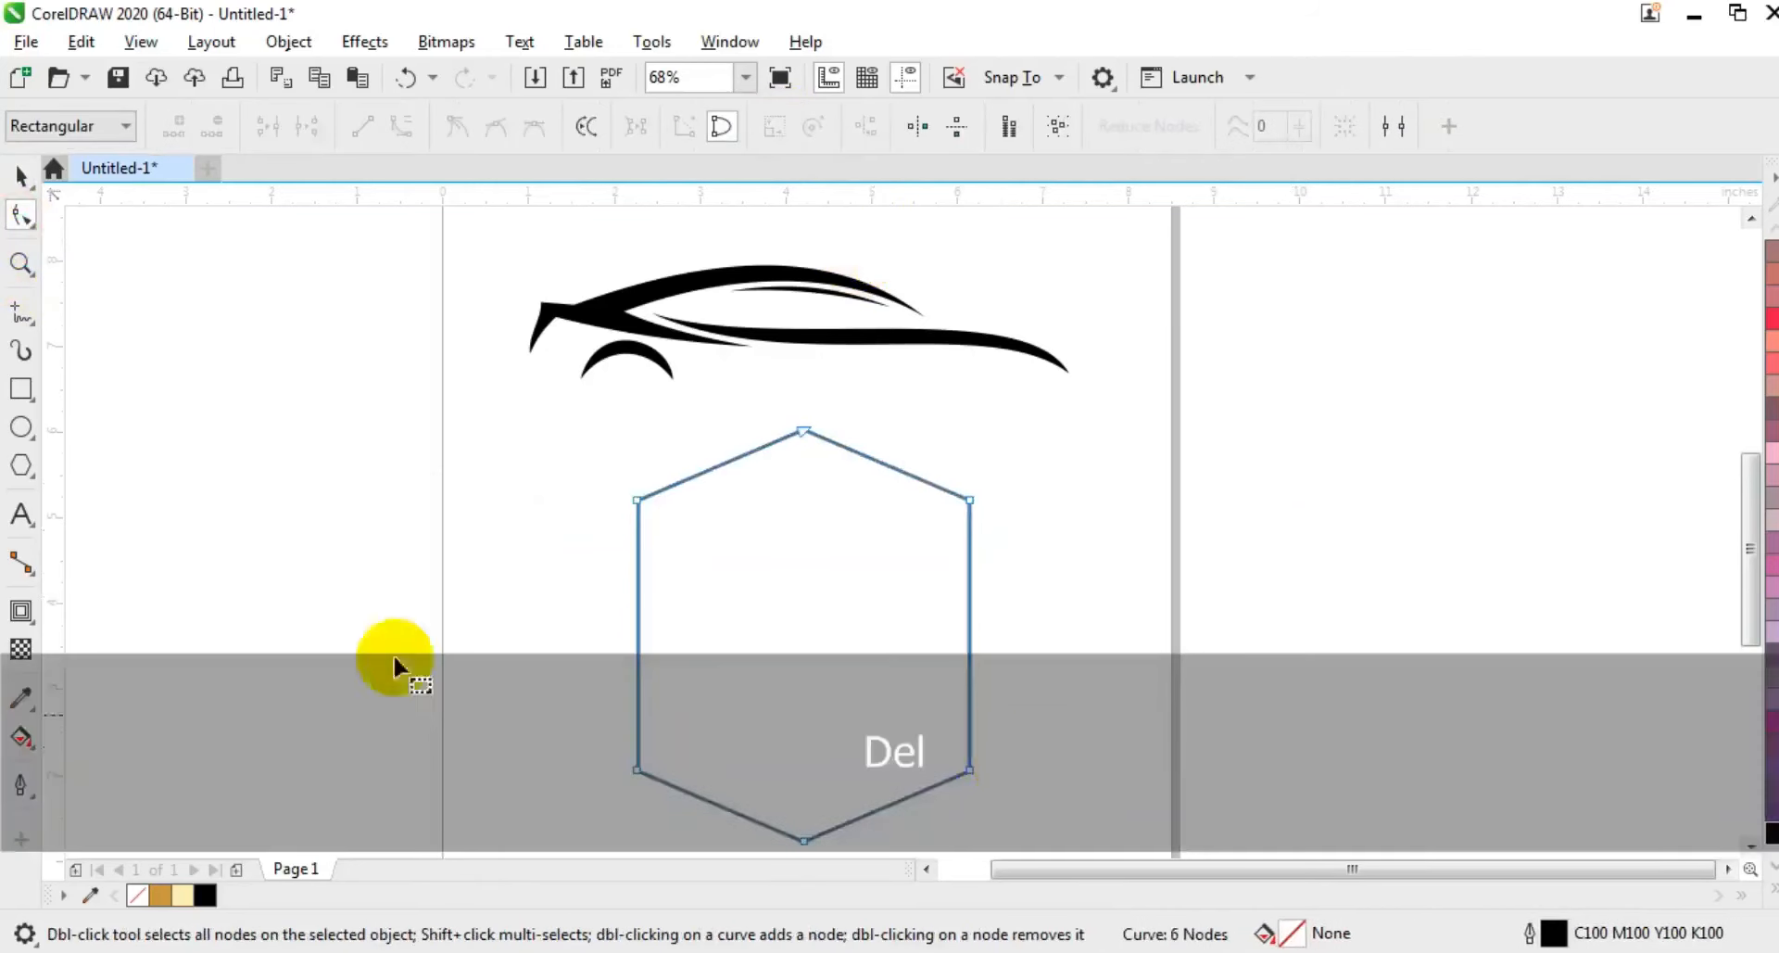
# - Add a one-step inside contour of about 0.215 in to the hexagon and break the contour apart
pyautogui.click(20, 610)
pyautogui.moveTo(804, 427); pyautogui.dragTo(808, 448)
pyautogui.click(21, 175)
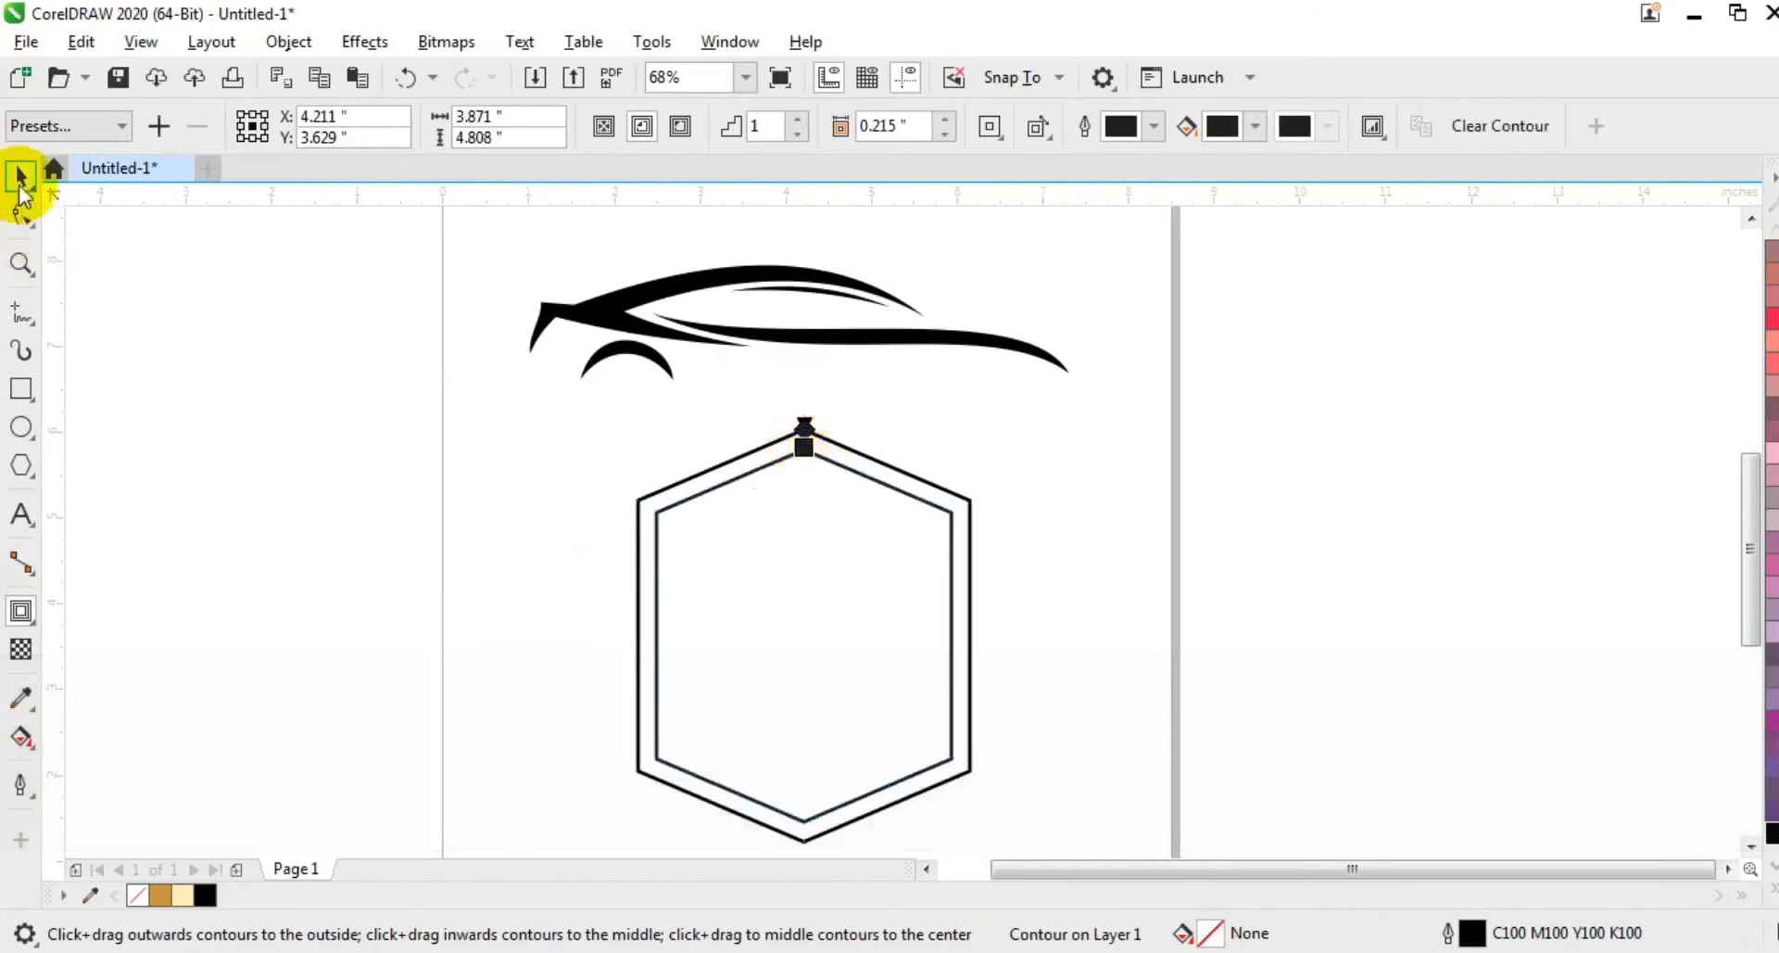
pyautogui.click(269, 46)
pyautogui.click(268, 43)
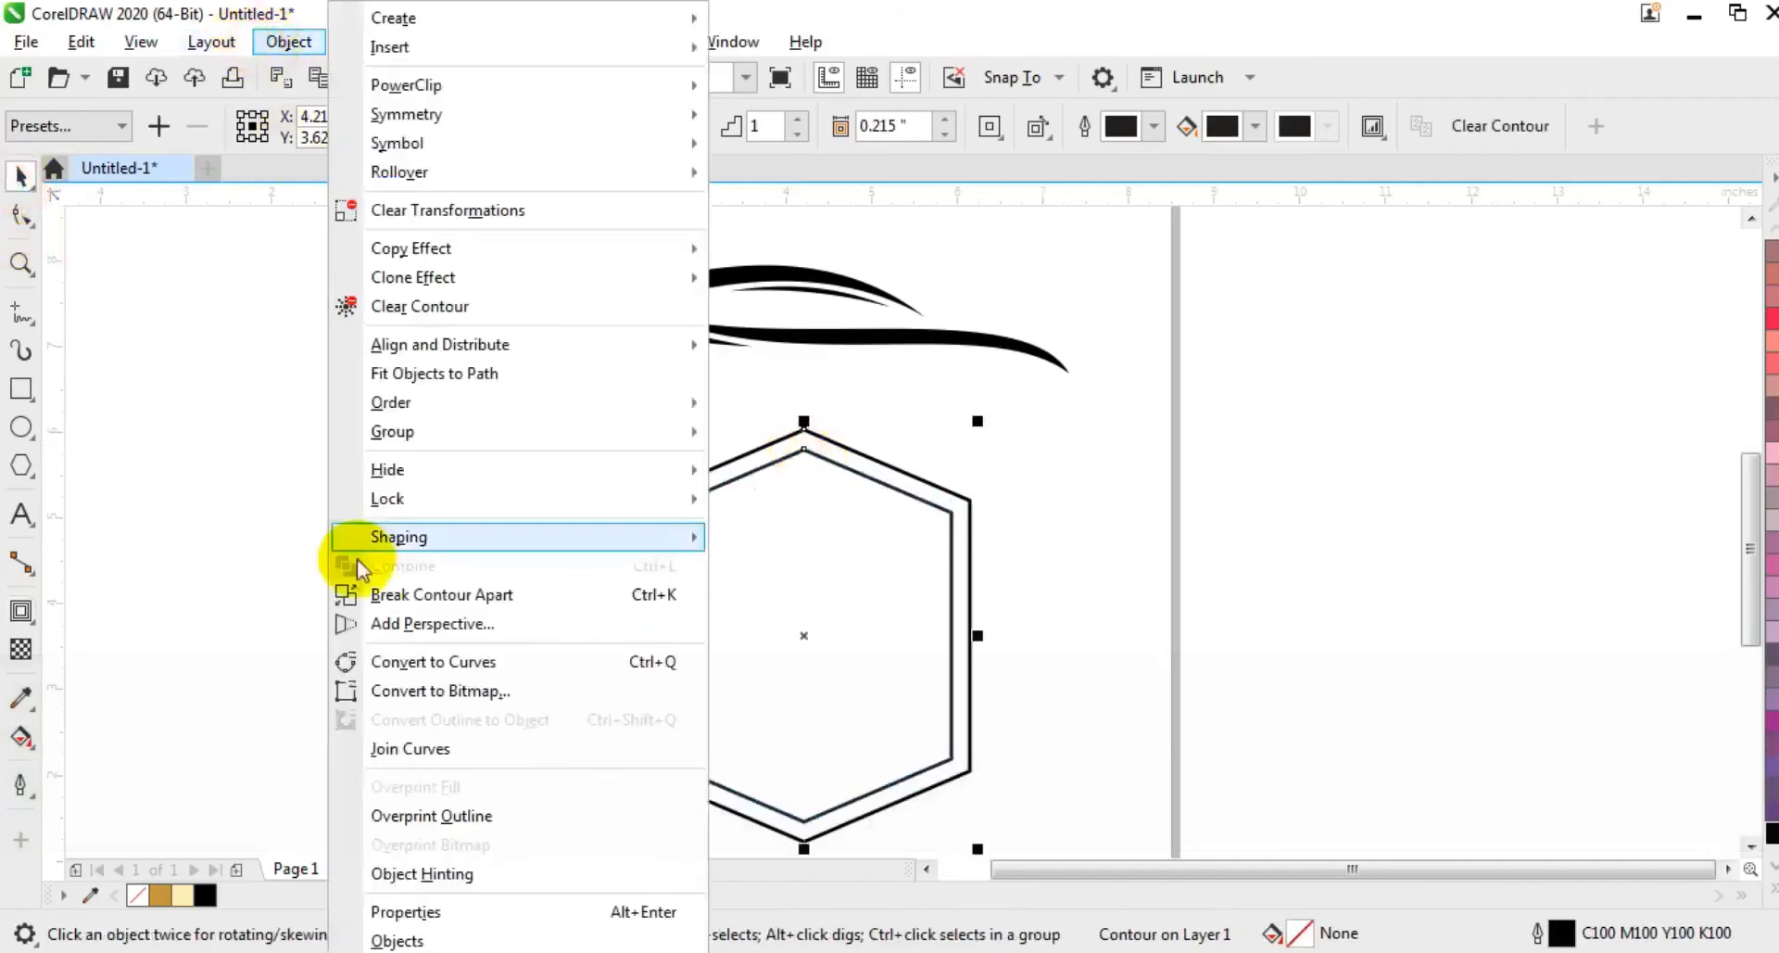
pyautogui.click(396, 598)
pyautogui.click(500, 445)
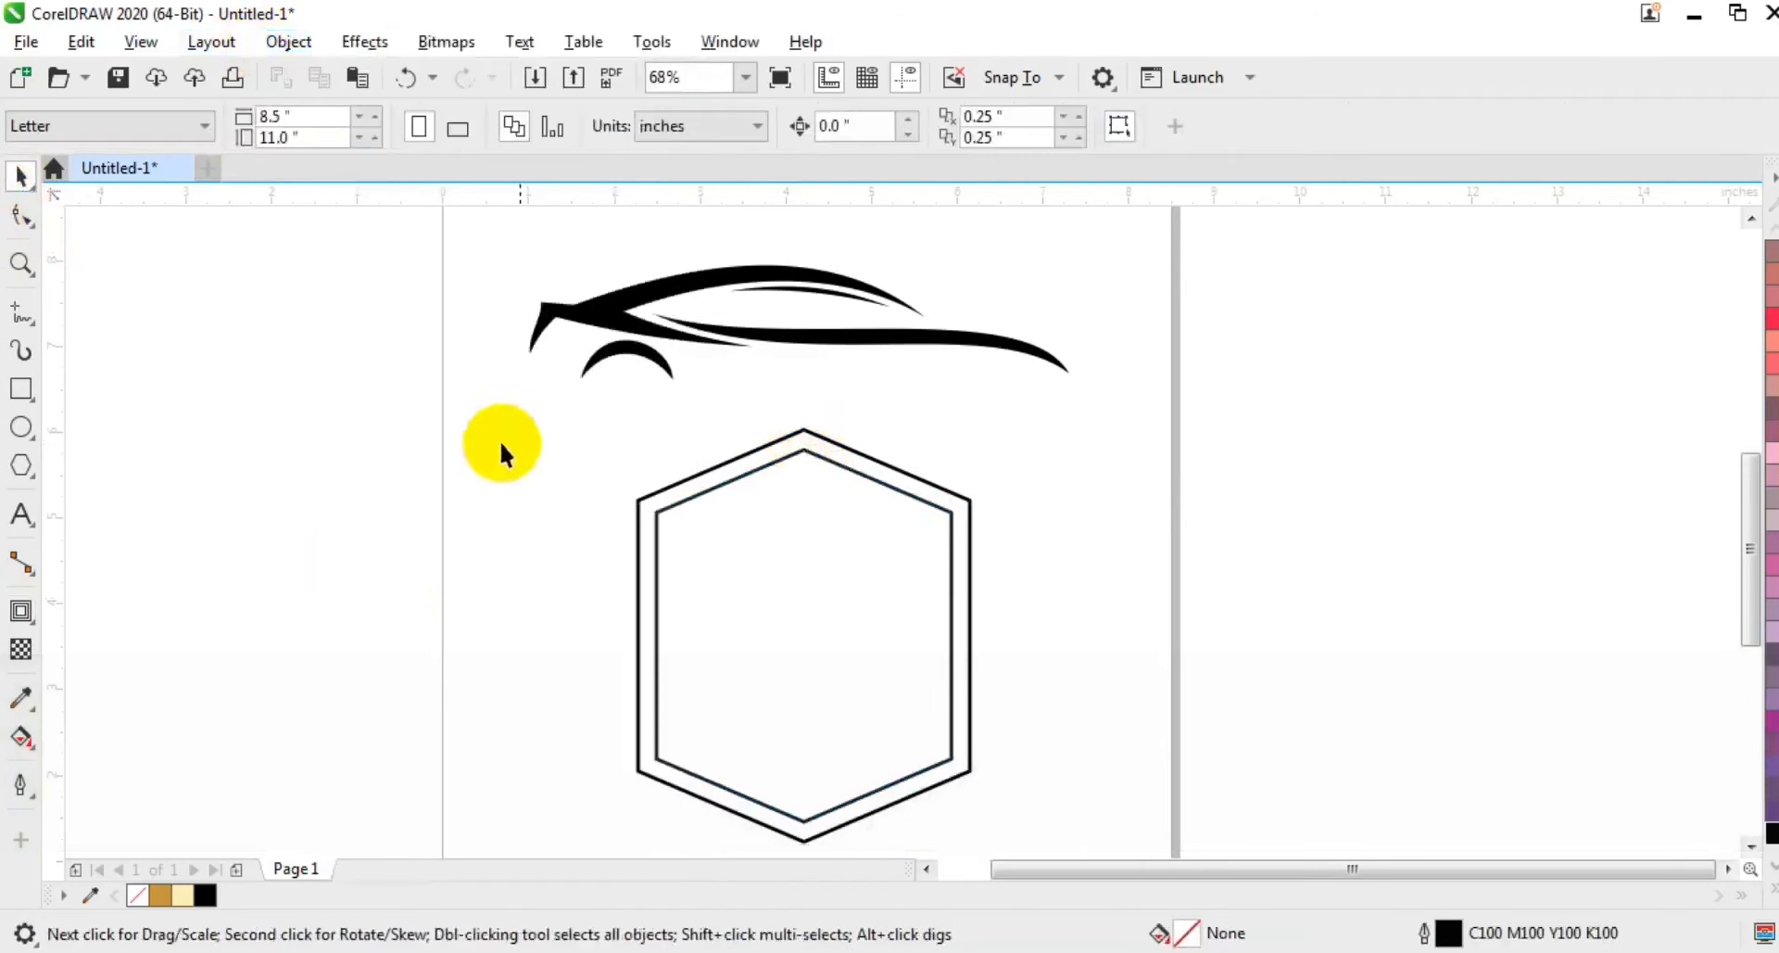
# - Combine the outer and inner hexagons into a single frame shape
pyautogui.moveTo(1031, 832); pyautogui.dragTo(1048, 830)
pyautogui.click(719, 127)
pyautogui.click(640, 533)
# - Draw a square of about 11.27 in beside the page and fill it with black
pyautogui.press('F3')
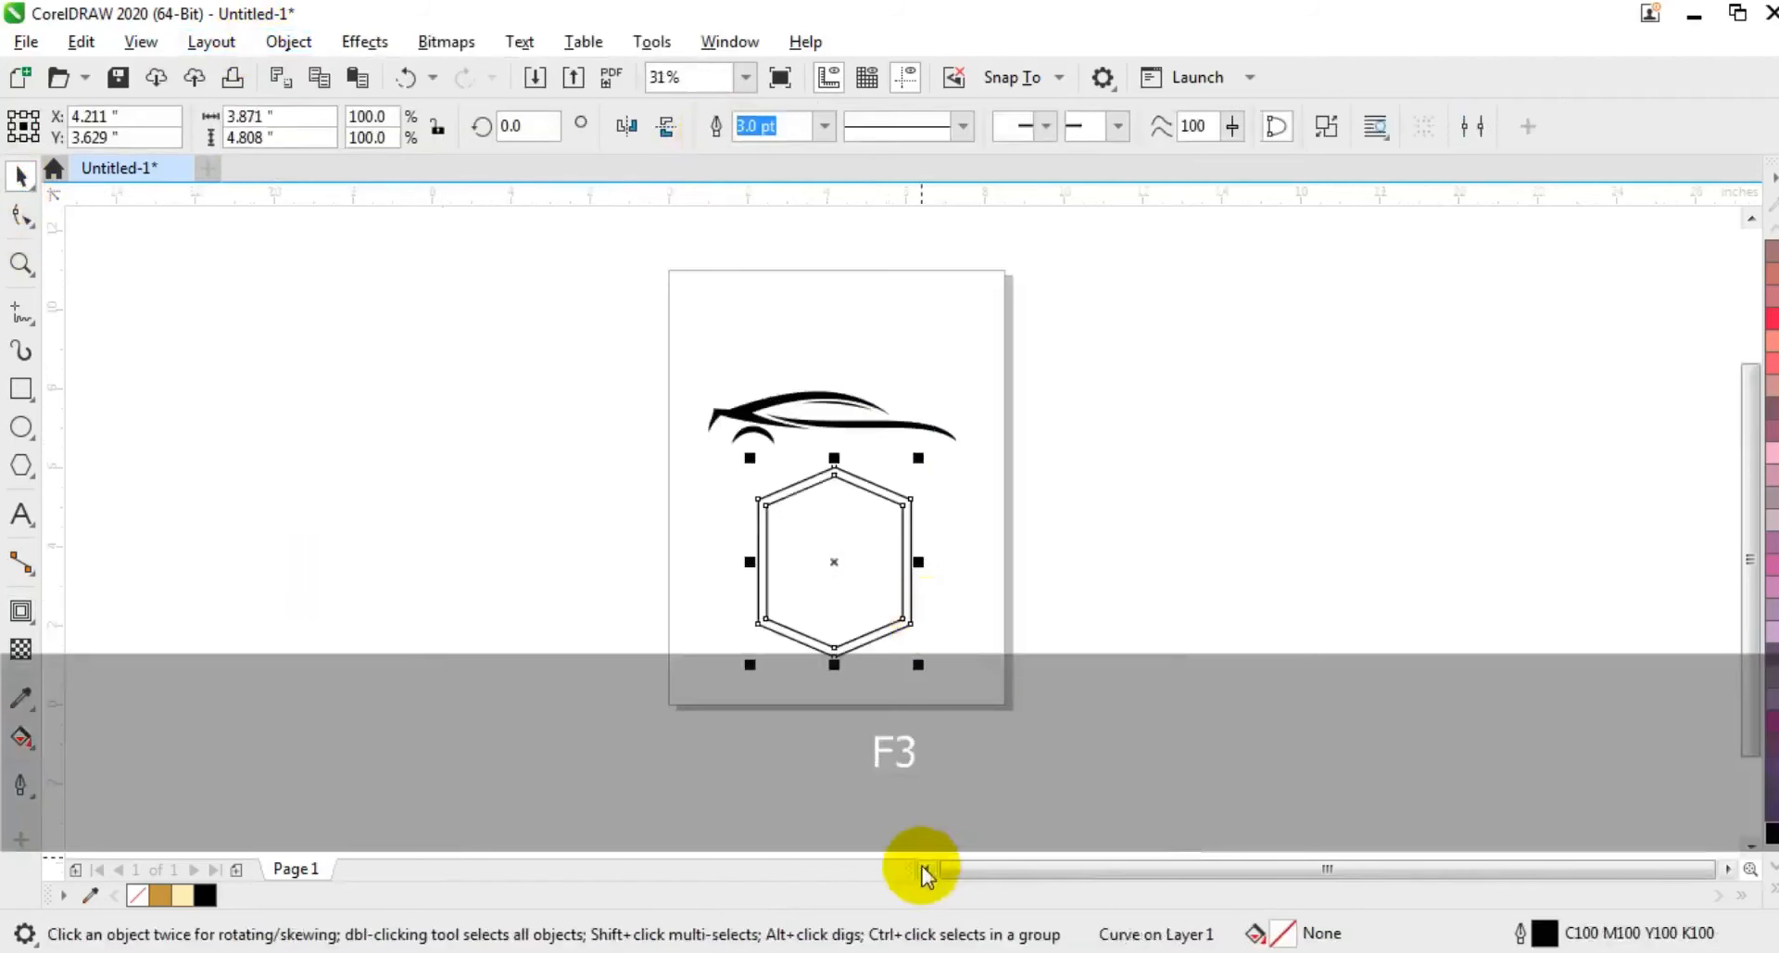
pyautogui.click(928, 868)
pyautogui.click(21, 390)
pyautogui.moveTo(347, 265); pyautogui.dragTo(627, 715)
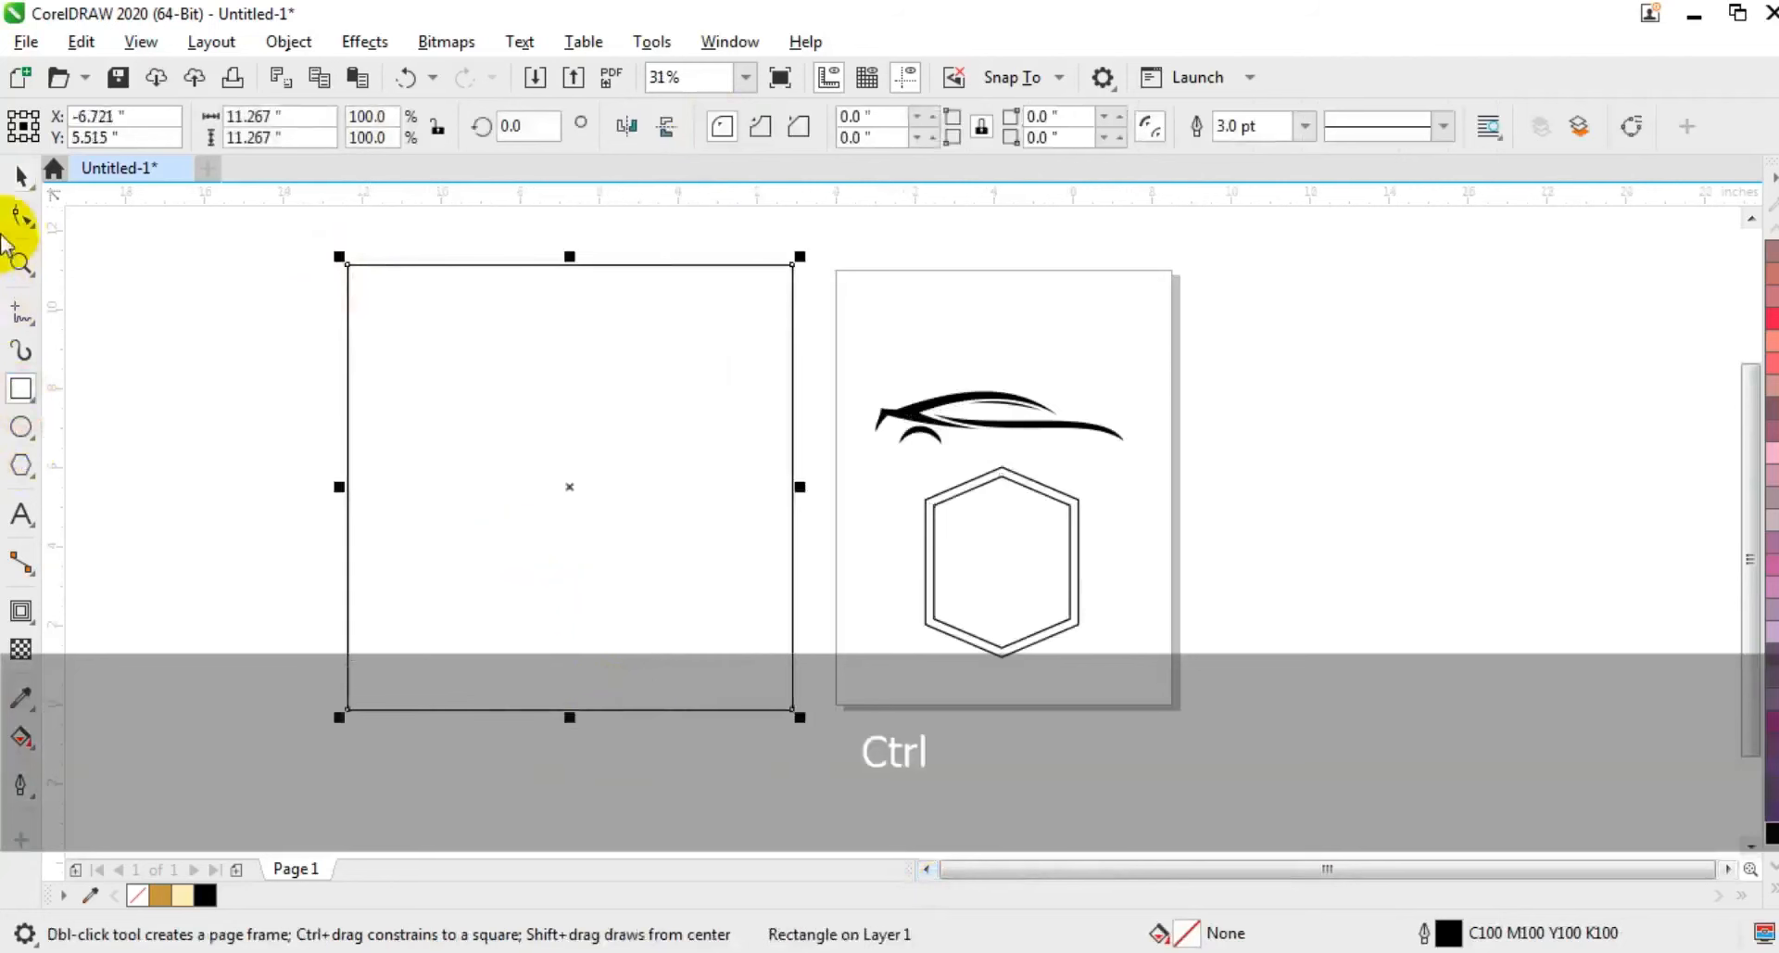
pyautogui.click(23, 176)
pyautogui.click(205, 894)
# - Fill the car and hexagonal frame with gold and centre them horizontally in front of the black square
pyautogui.moveTo(639, 247); pyautogui.dragTo(1157, 662)
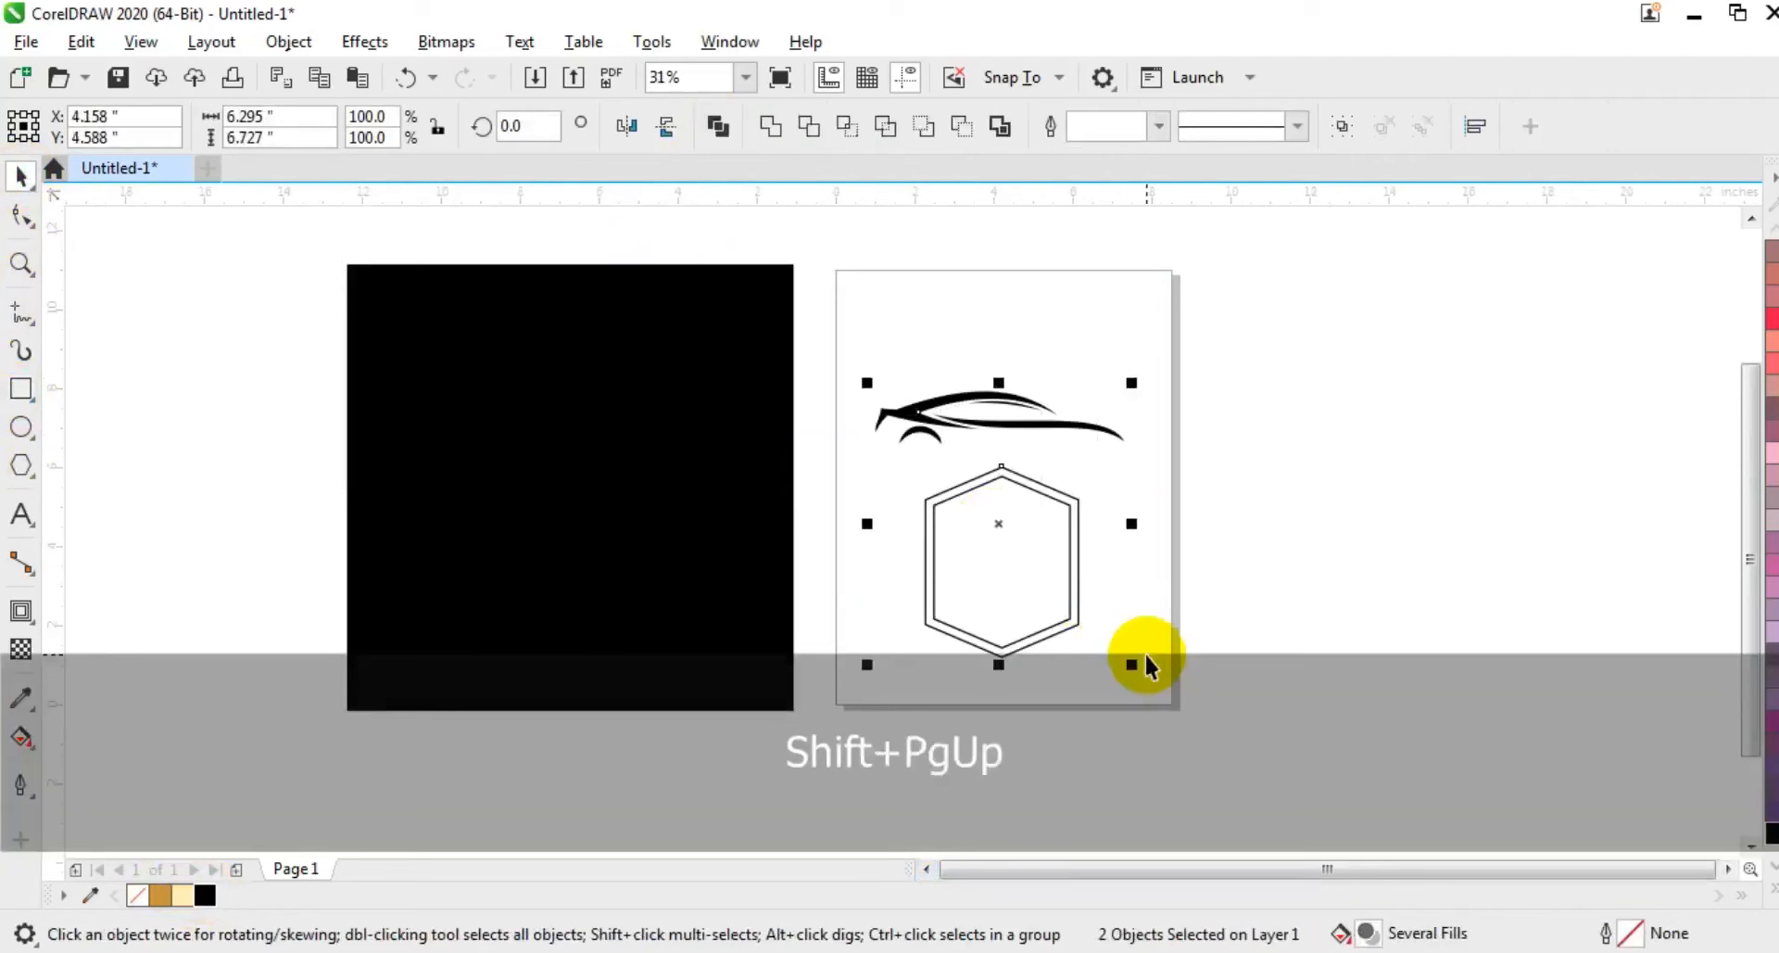
pyautogui.click(160, 894)
pyautogui.keyDown('shift'); pyautogui.click(722, 627); pyautogui.keyUp('shift')
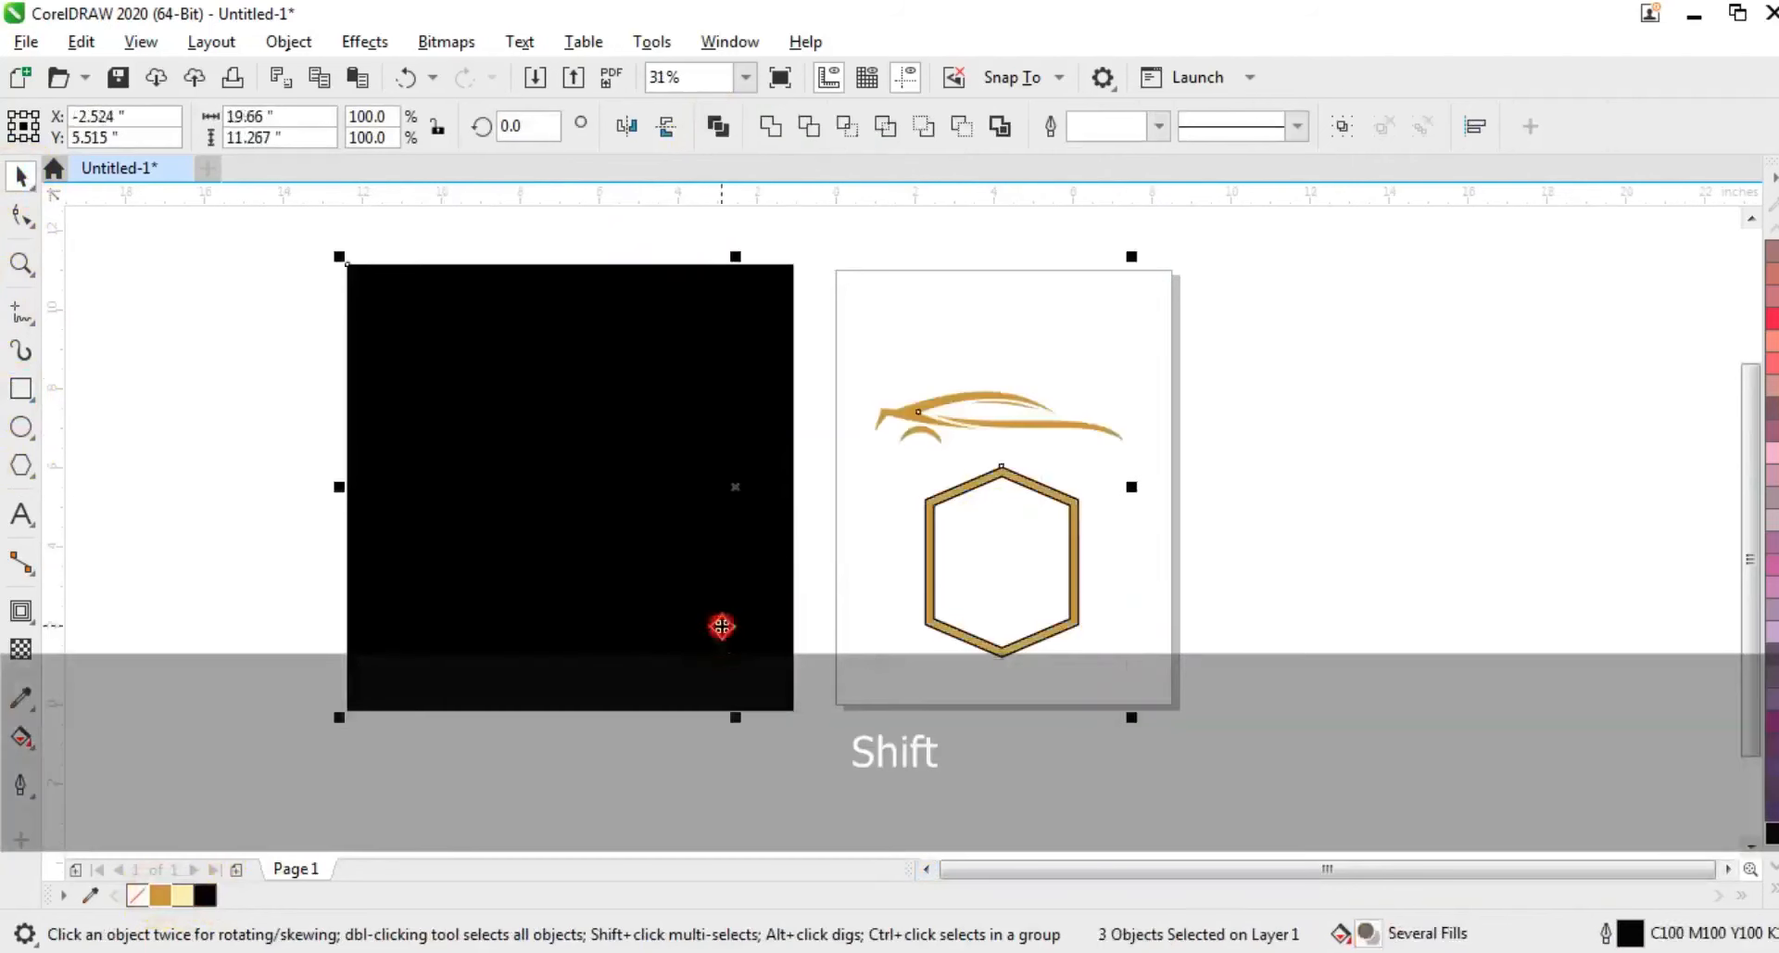
pyautogui.press('c')
pyautogui.click(756, 563)
pyautogui.hotkey('shift', 'F2')
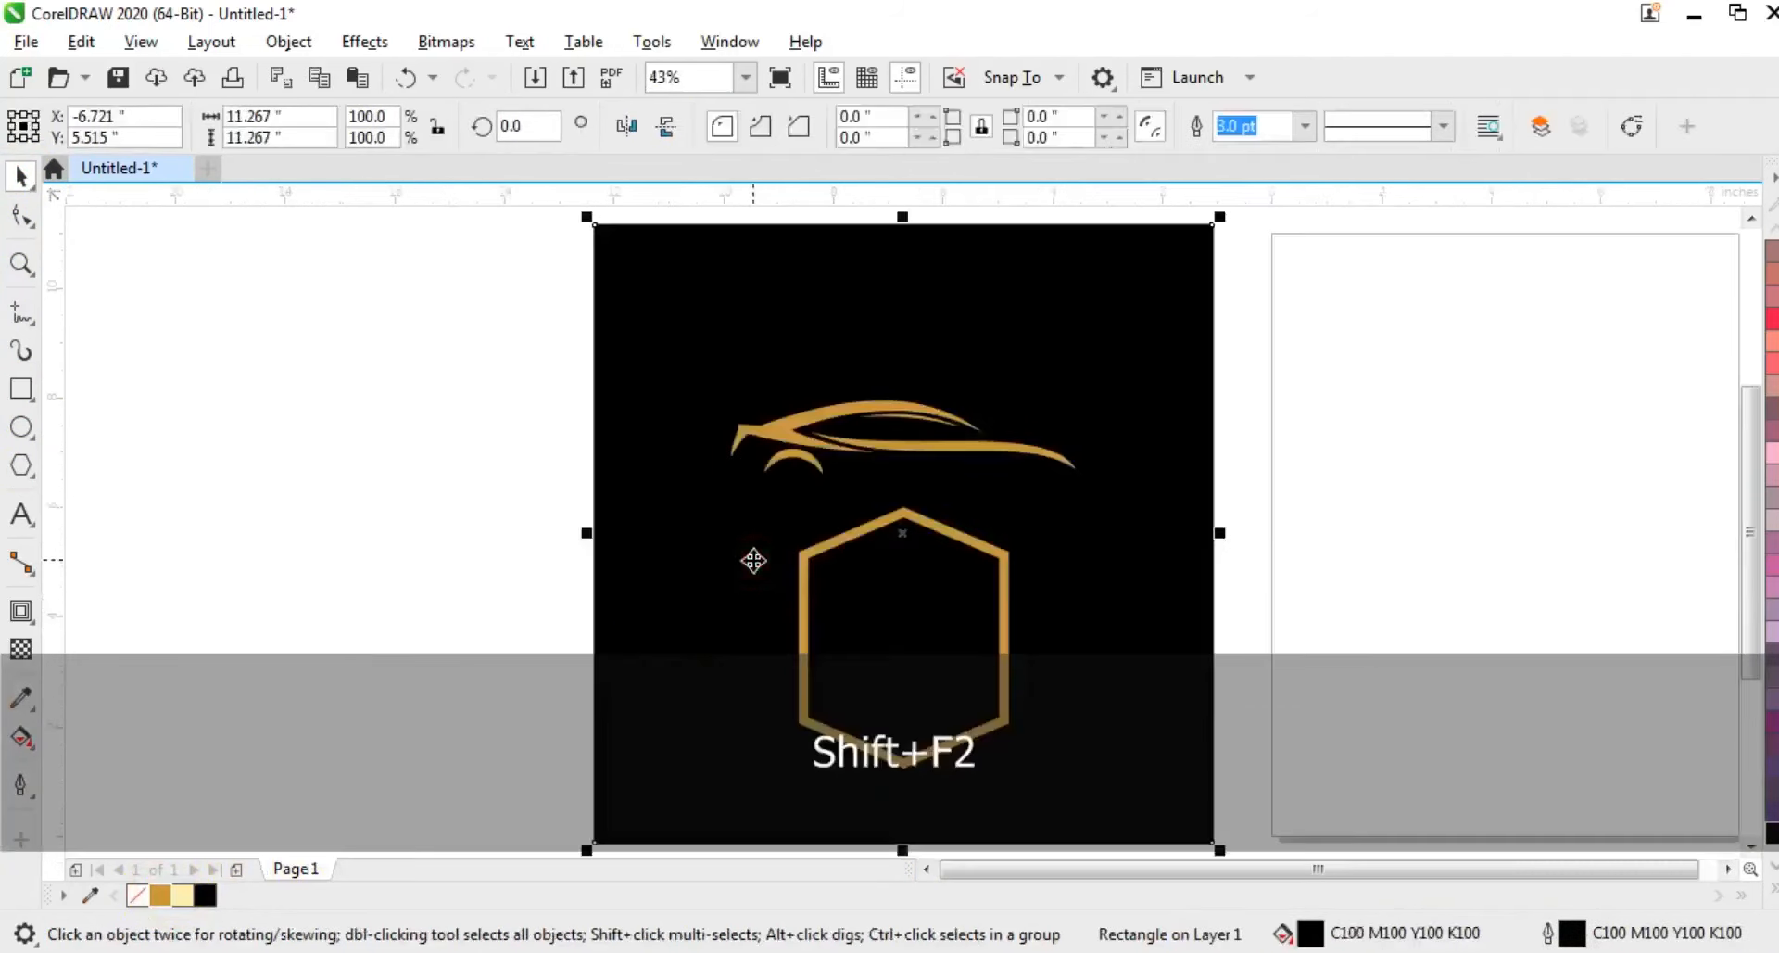
# - Move the hexagonal frame up near the centre of the black square and enlarge it proportionally to about 117.4%
pyautogui.press('Escape')
pyautogui.moveTo(496, 342); pyautogui.dragTo(1172, 526)
pyautogui.moveTo(969, 540); pyautogui.dragTo(1032, 381)
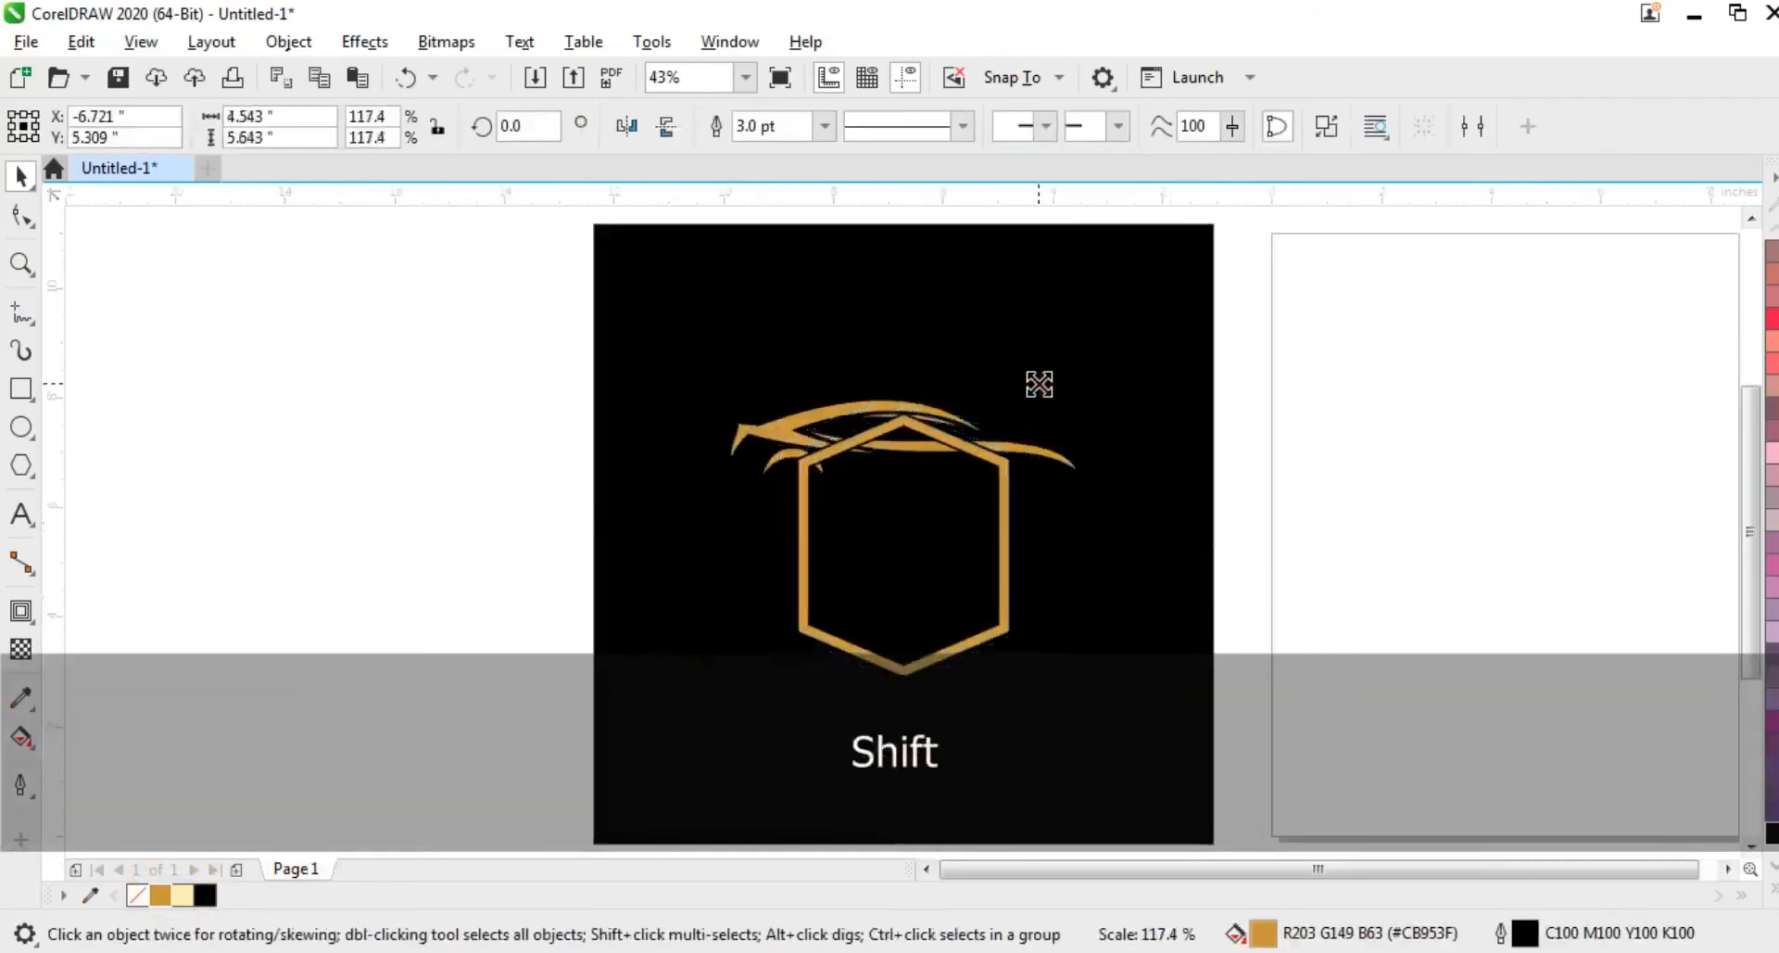
# - Move the car shape away from the hexagonal frame to the area left of the black square
pyautogui.moveTo(420, 388); pyautogui.dragTo(1115, 521)
pyautogui.moveTo(783, 445); pyautogui.dragTo(315, 525)
pyautogui.press('Escape')
# - Draw a vertical line about 6.45 in long with a pale yellow outline and centre it on the hexagonal frame
pyautogui.click(20, 264)
pyautogui.moveTo(679, 342); pyautogui.dragTo(1269, 774)
pyautogui.click(19, 315)
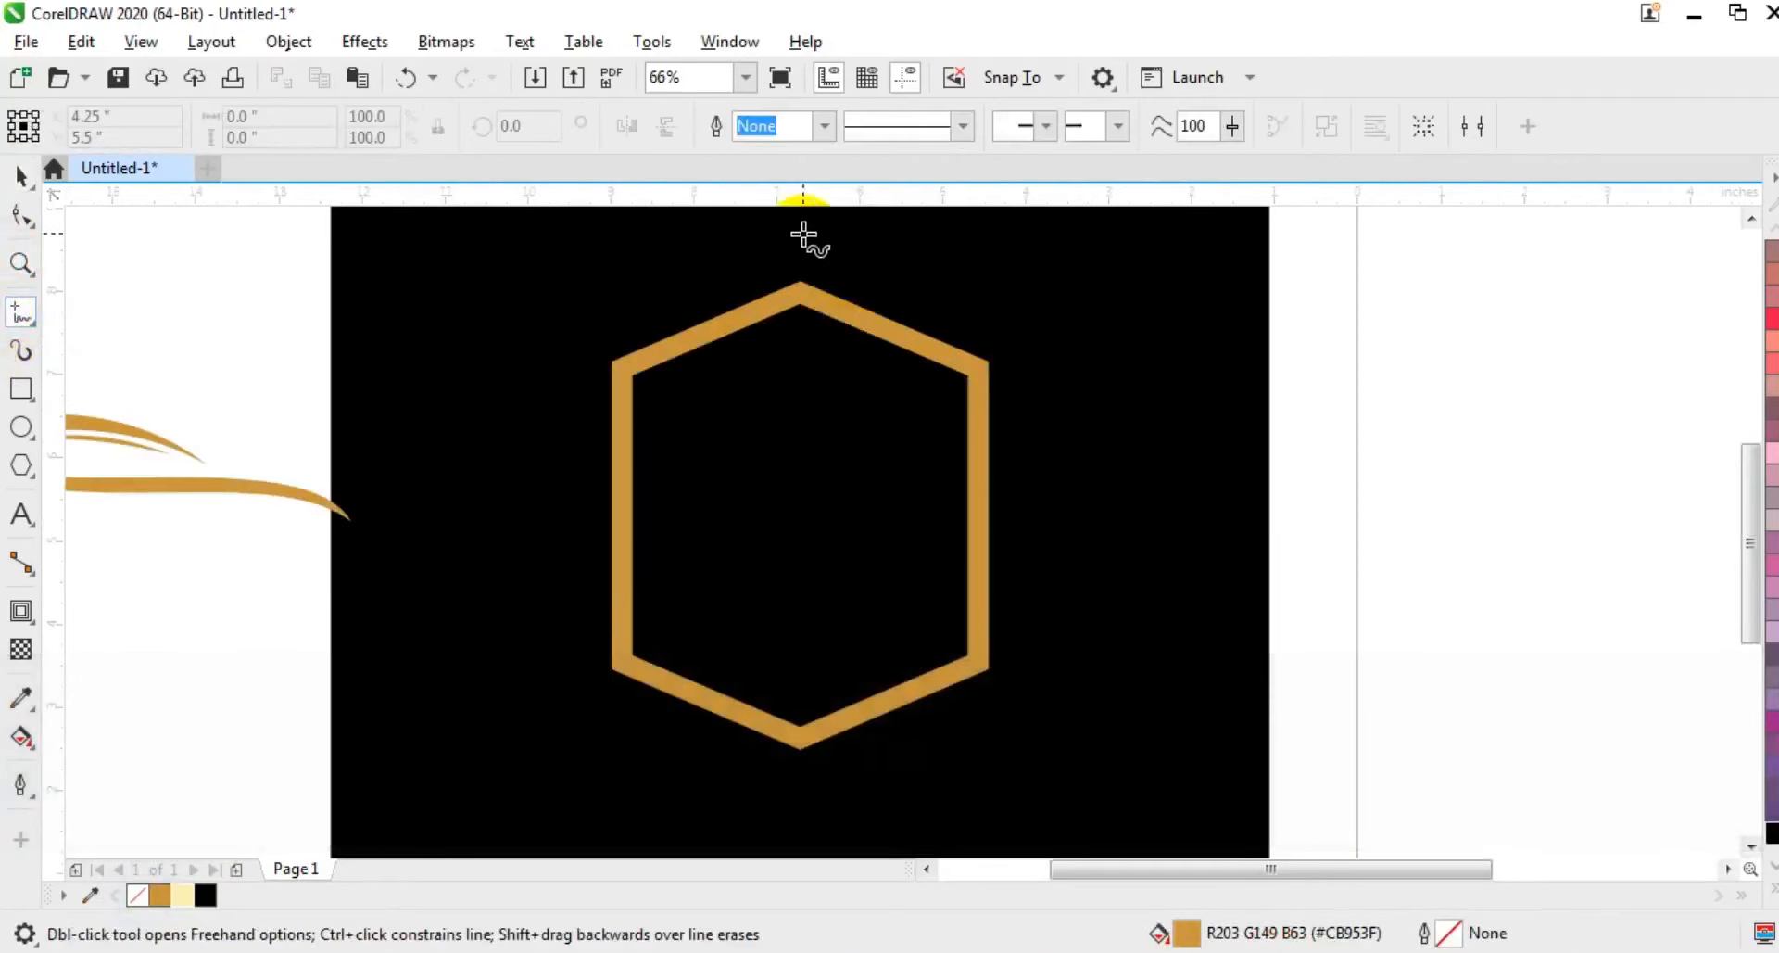
pyautogui.click(801, 769)
pyautogui.click(20, 174)
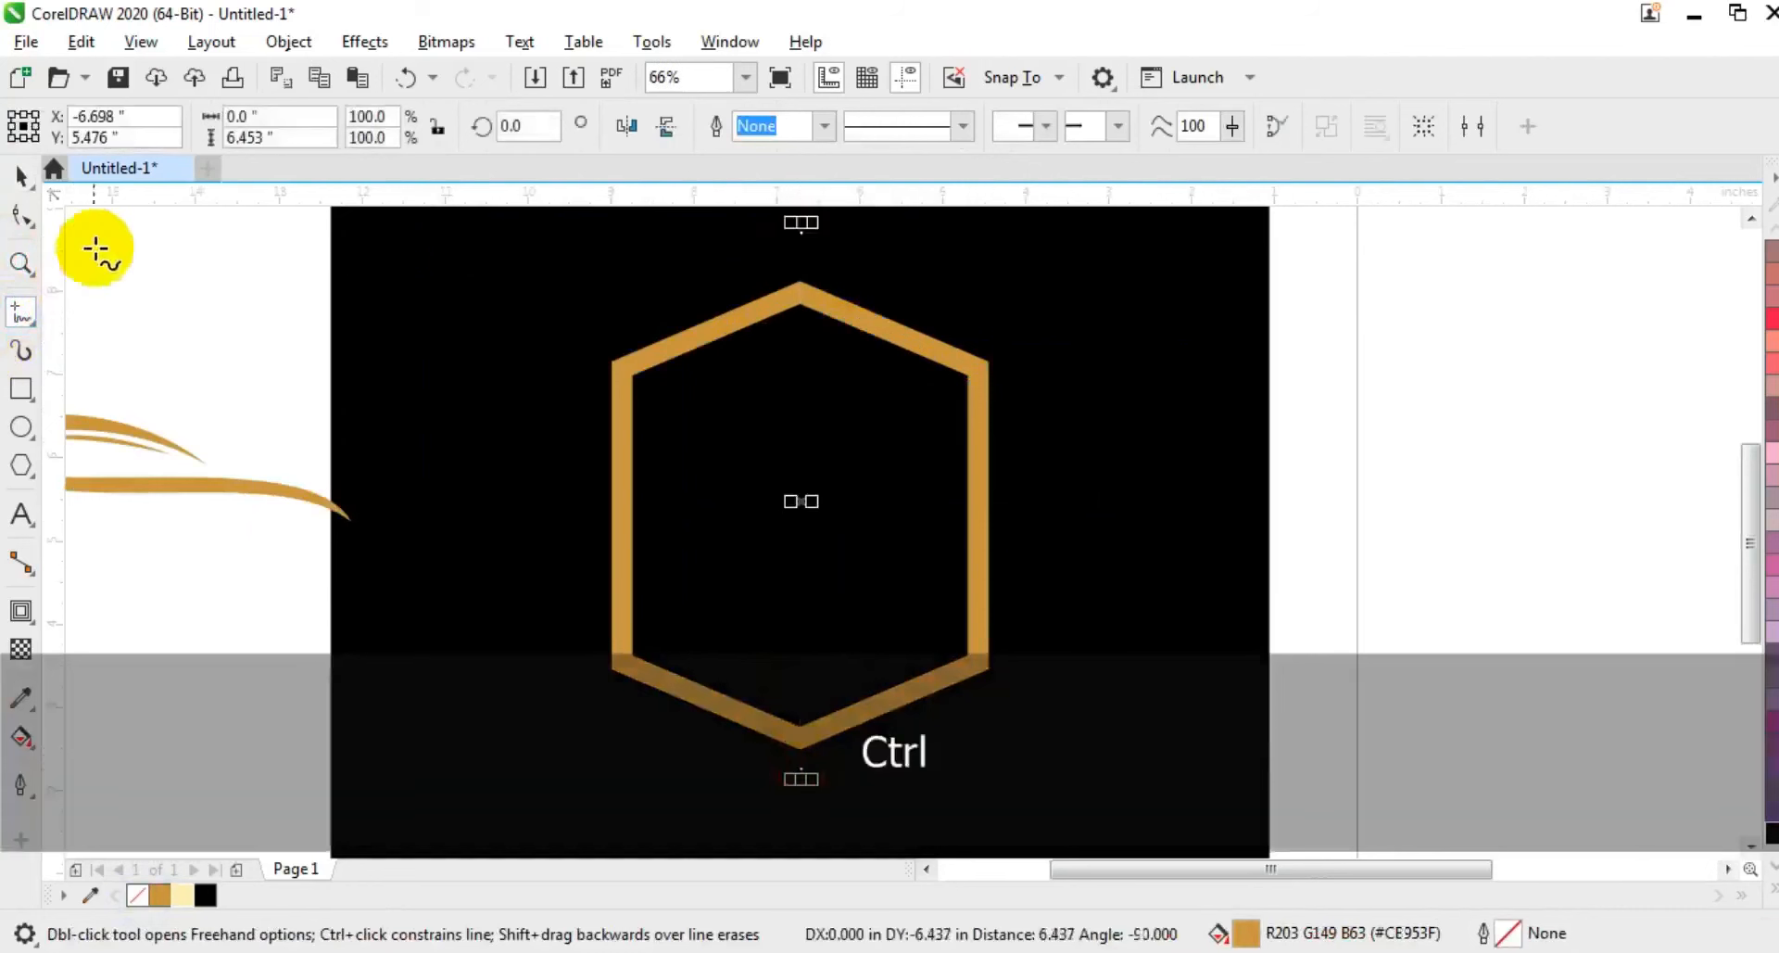
pyautogui.click(182, 894)
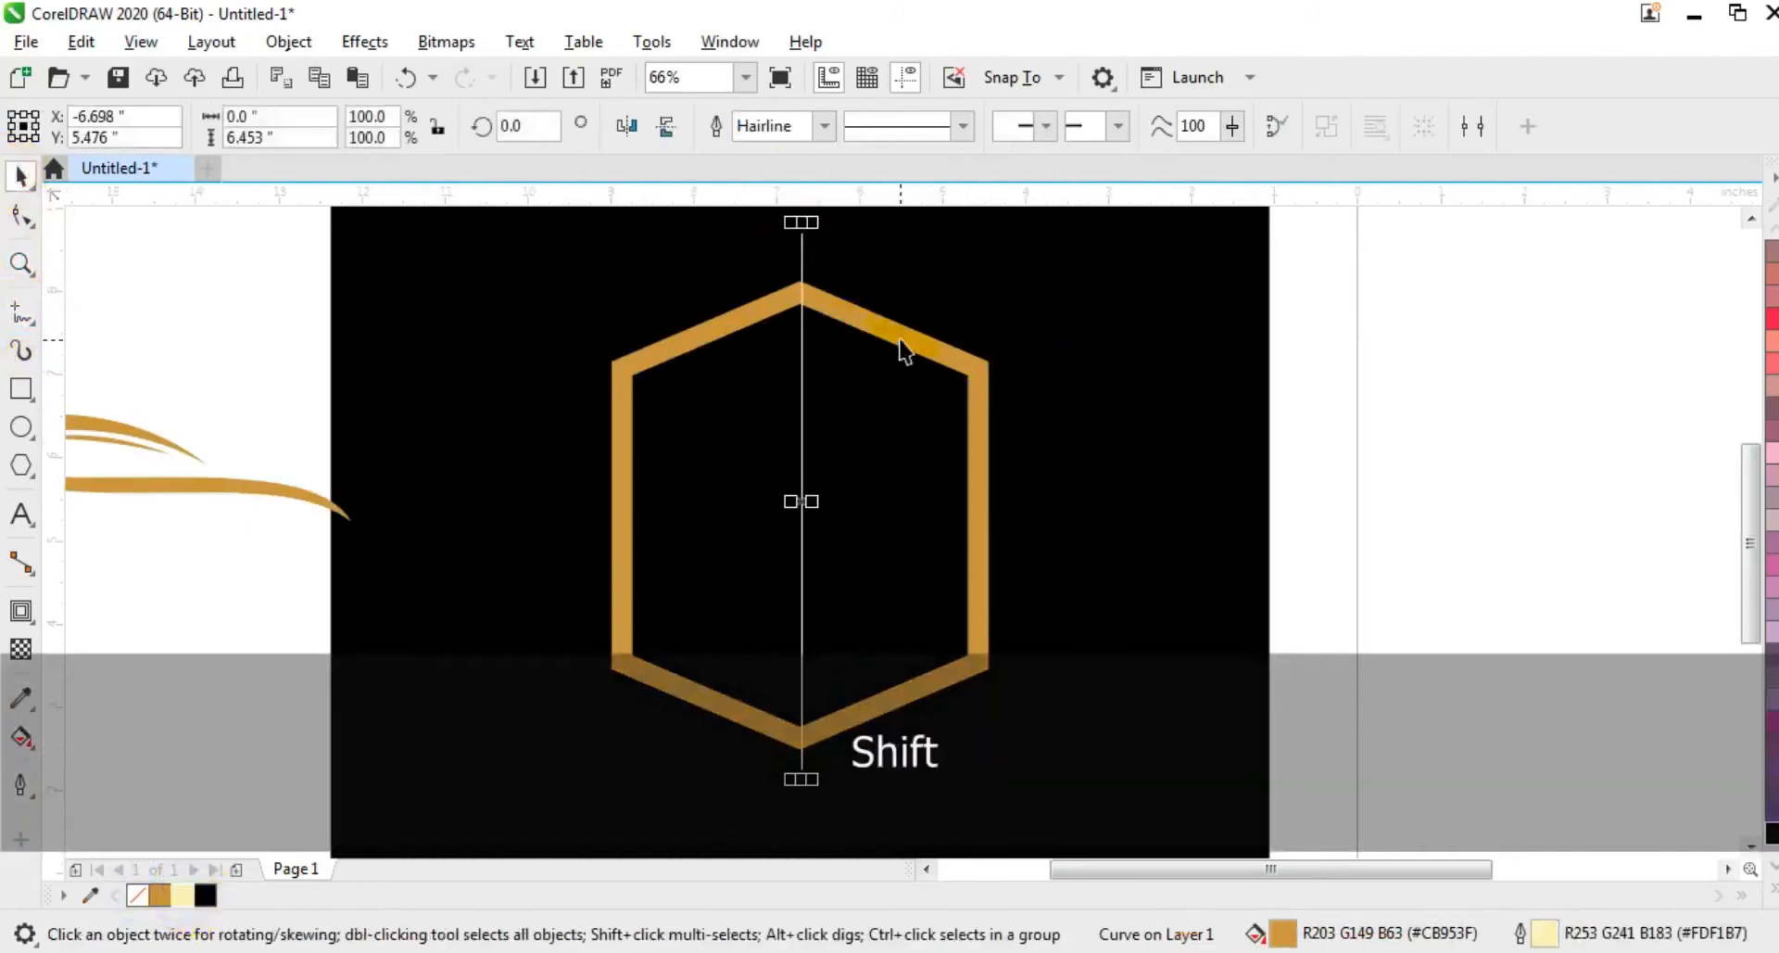
pyautogui.keyDown('shift'); pyautogui.click(901, 338); pyautogui.keyUp('shift')
pyautogui.press('Escape')
# - Create separate filled shapes in both halves of the hexagonal frame's interior with the Smart Fill tool
pyautogui.click(33, 747)
pyautogui.click(90, 761)
pyautogui.click(727, 445)
pyautogui.click(925, 457)
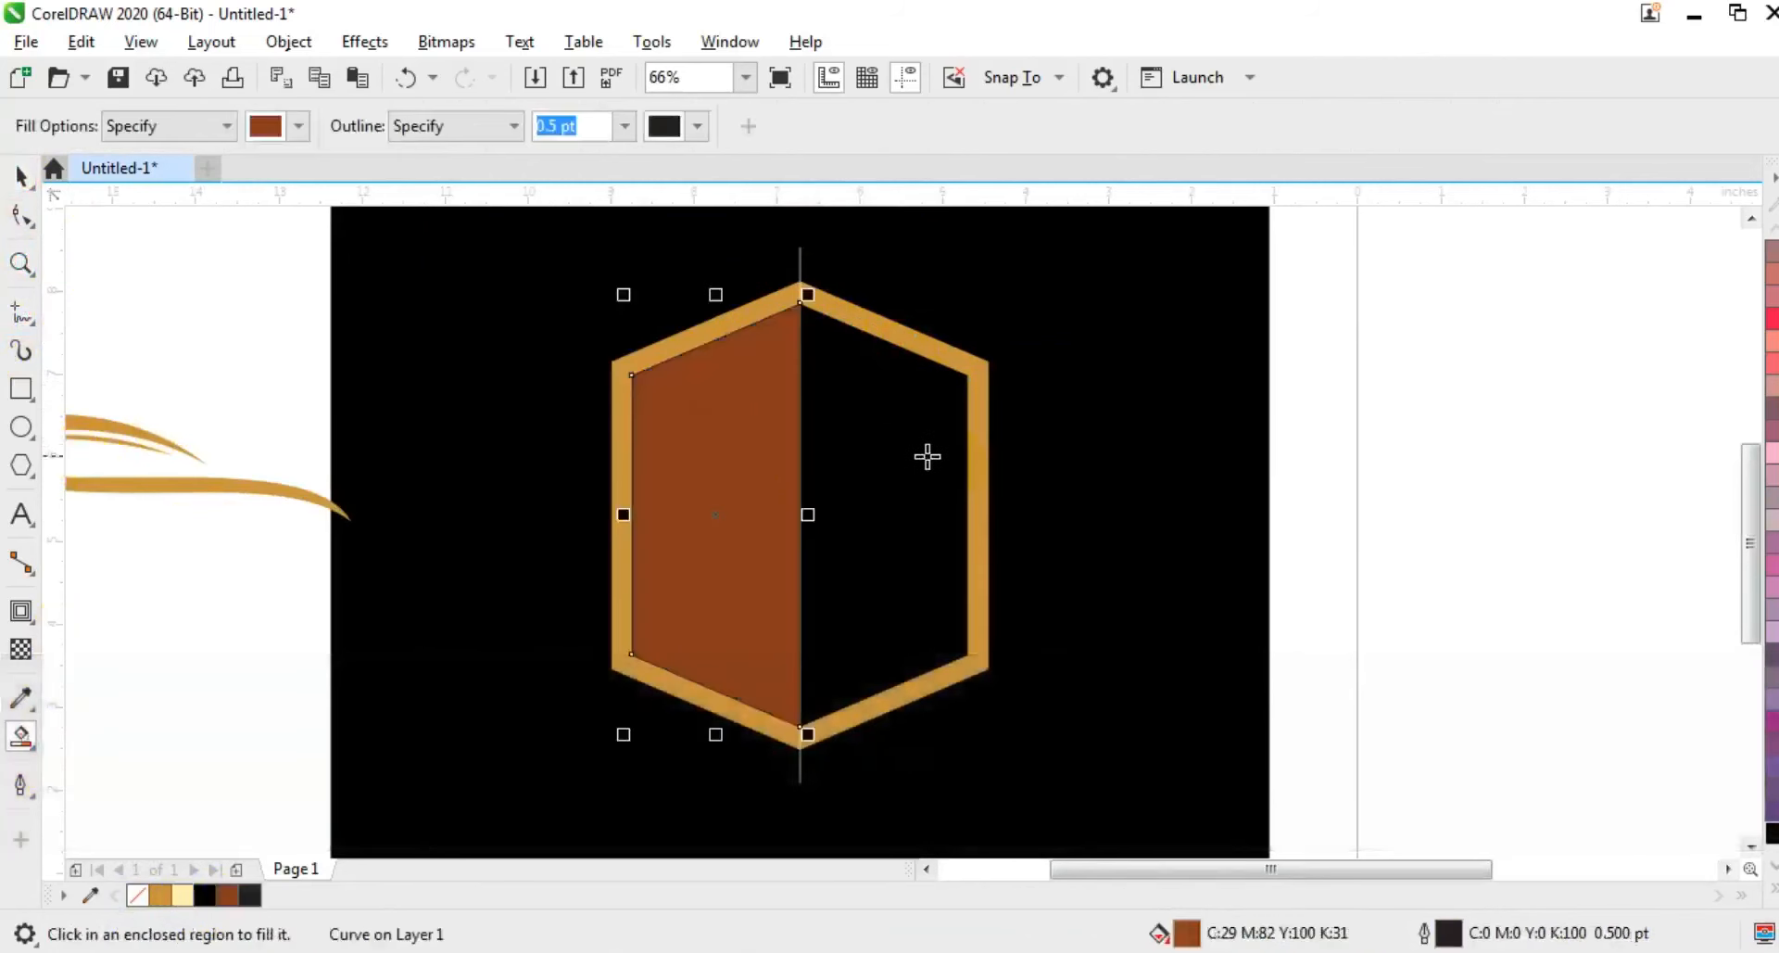
# - Change the fill of both interior halves to white
pyautogui.keyDown('shift'); pyautogui.click(719, 450); pyautogui.keyUp('shift')
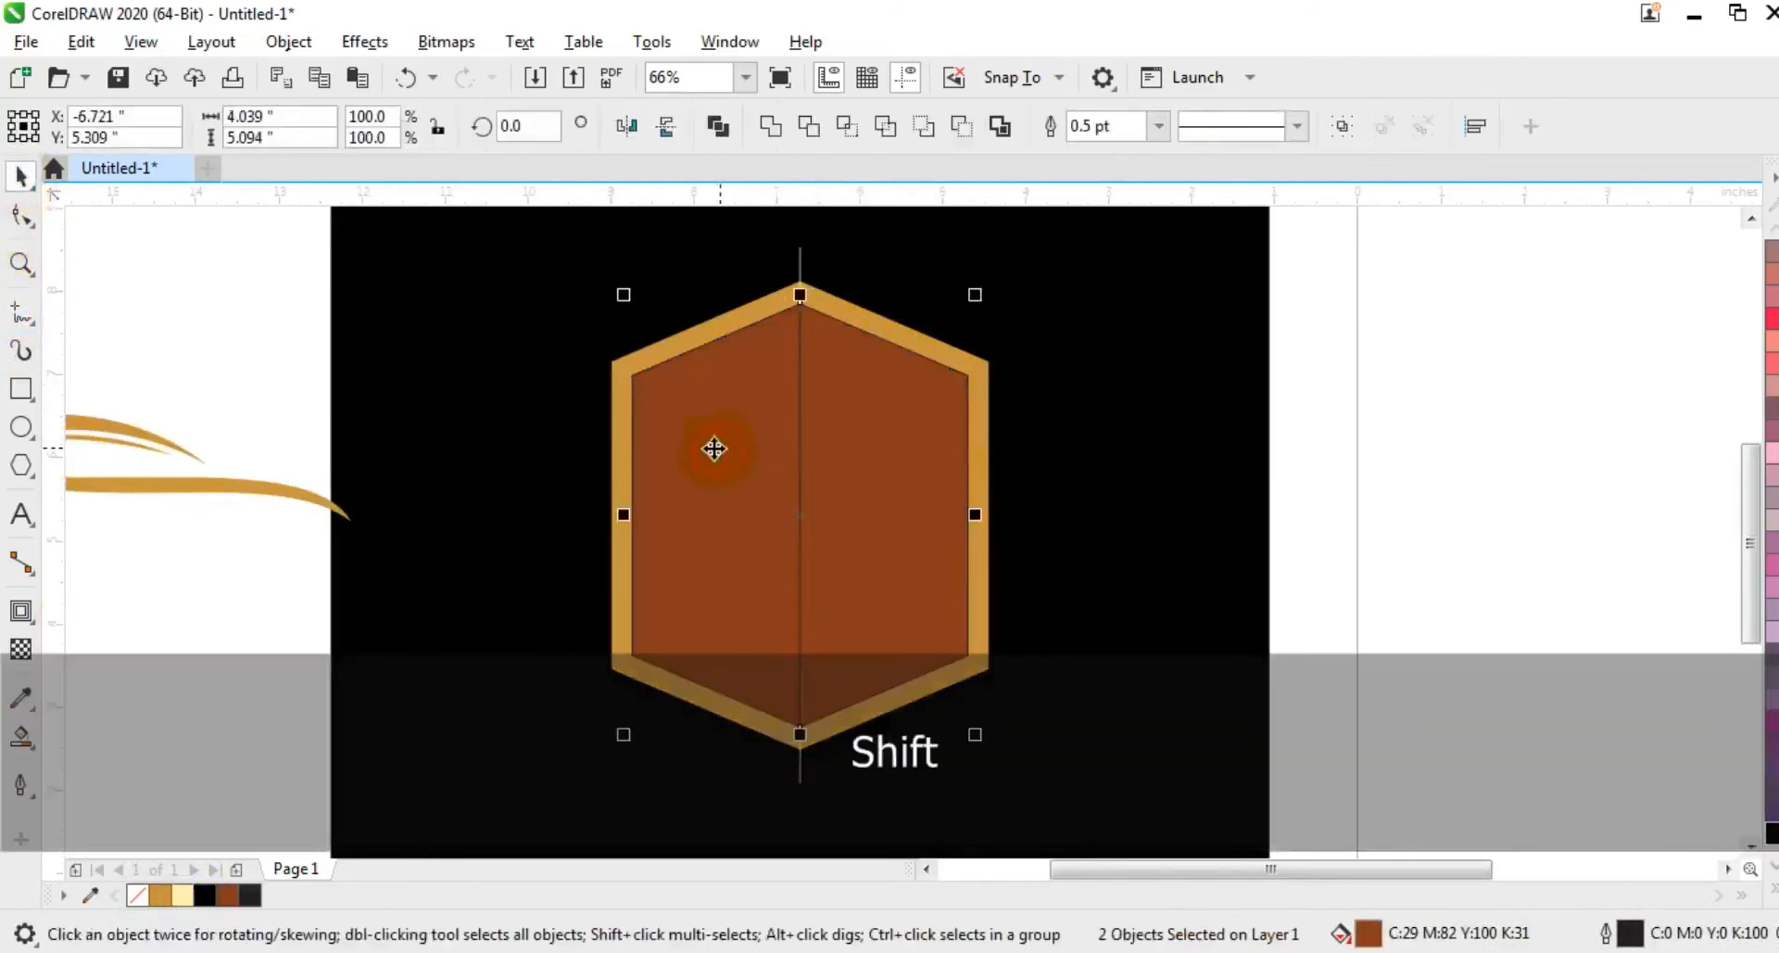
pyautogui.click(1774, 887)
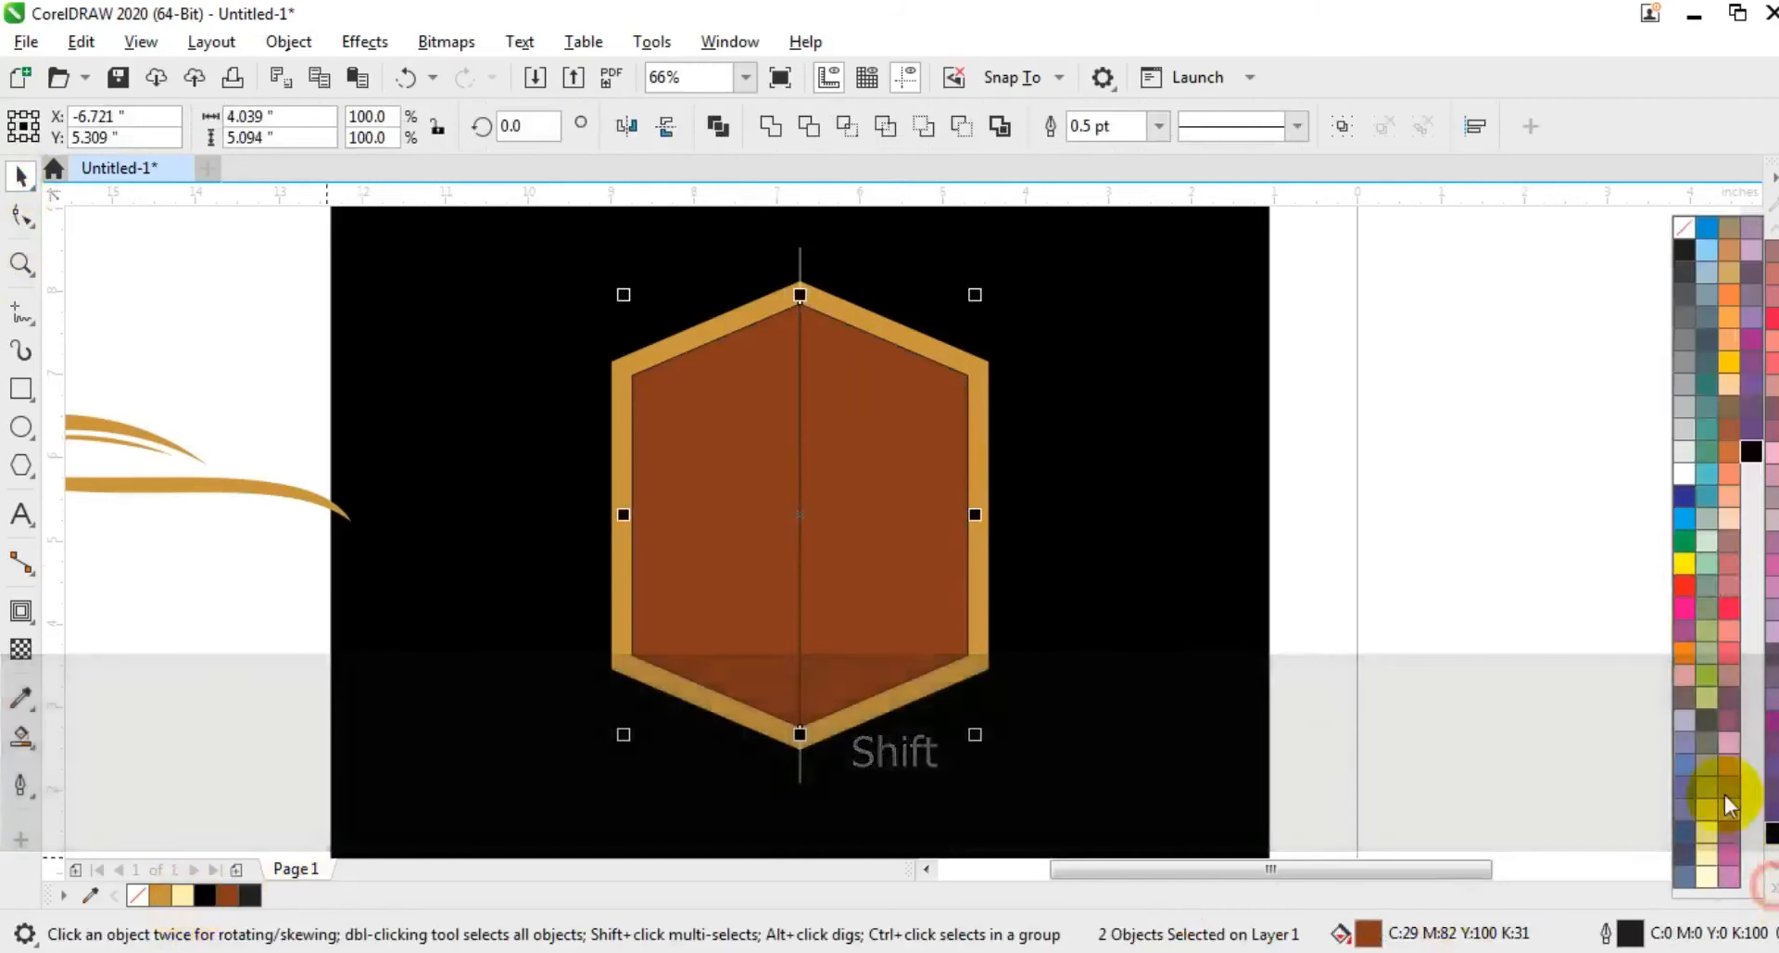
pyautogui.click(1689, 479)
# - Apply a linear fountain transparency to the white right interior half, fading from its upper edge downward
pyautogui.click(858, 469)
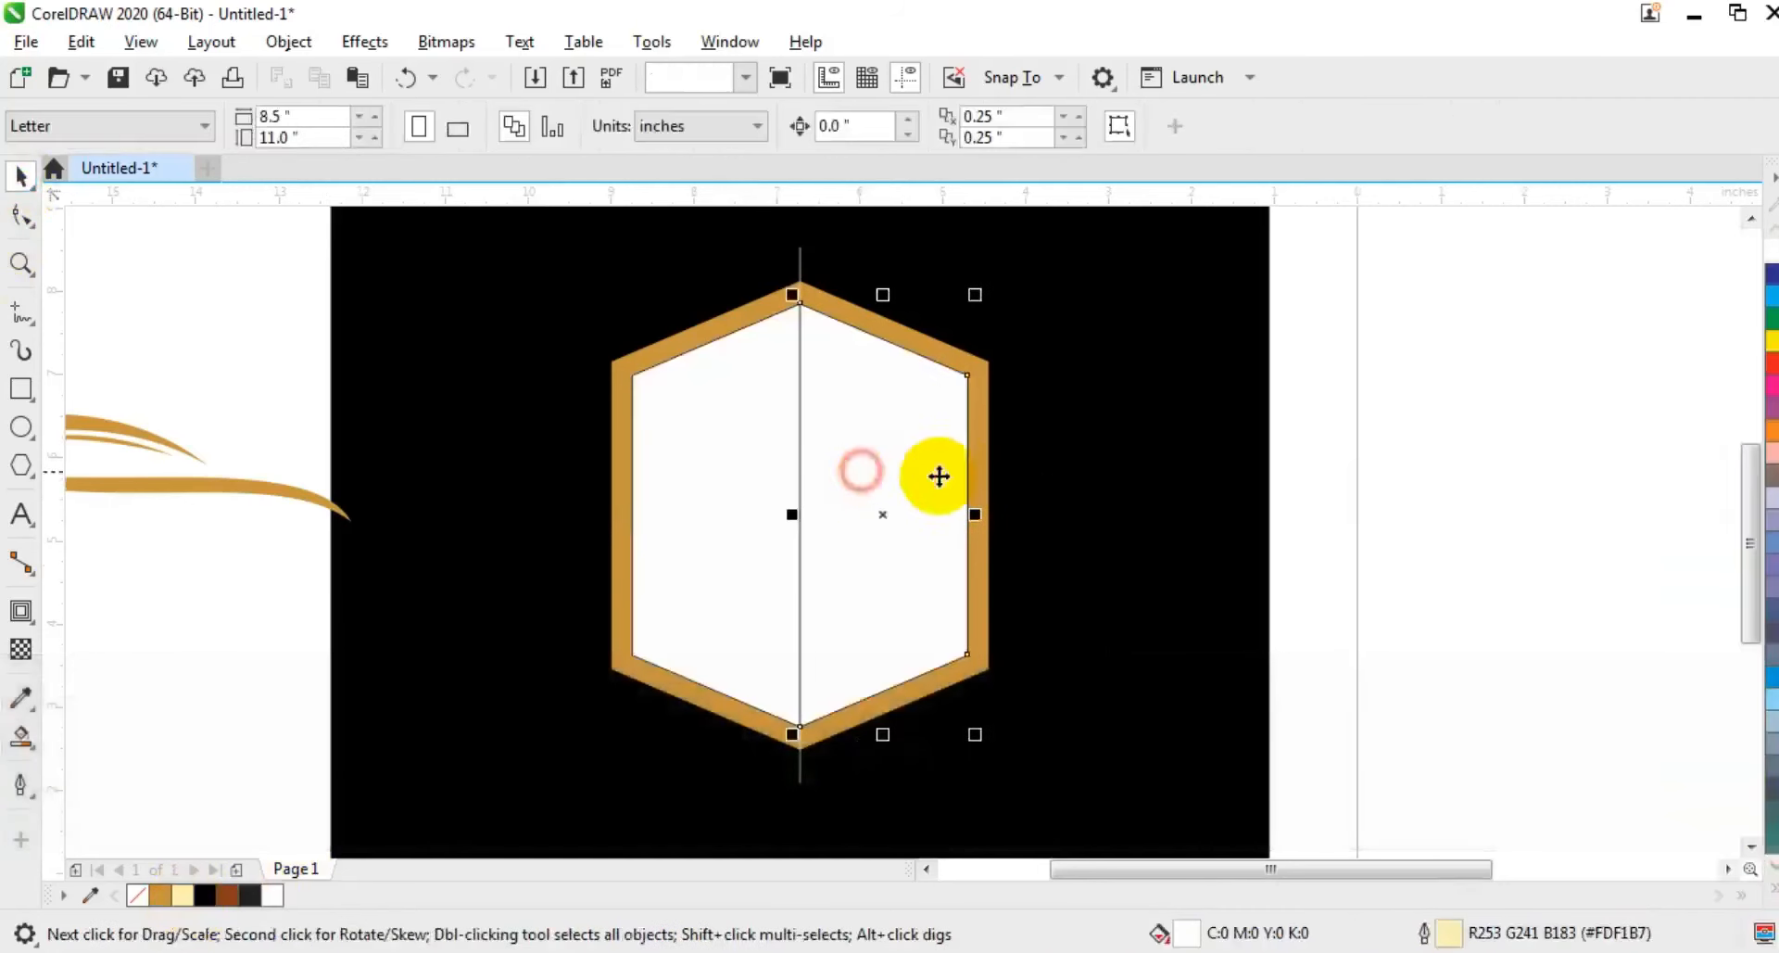
pyautogui.click(21, 648)
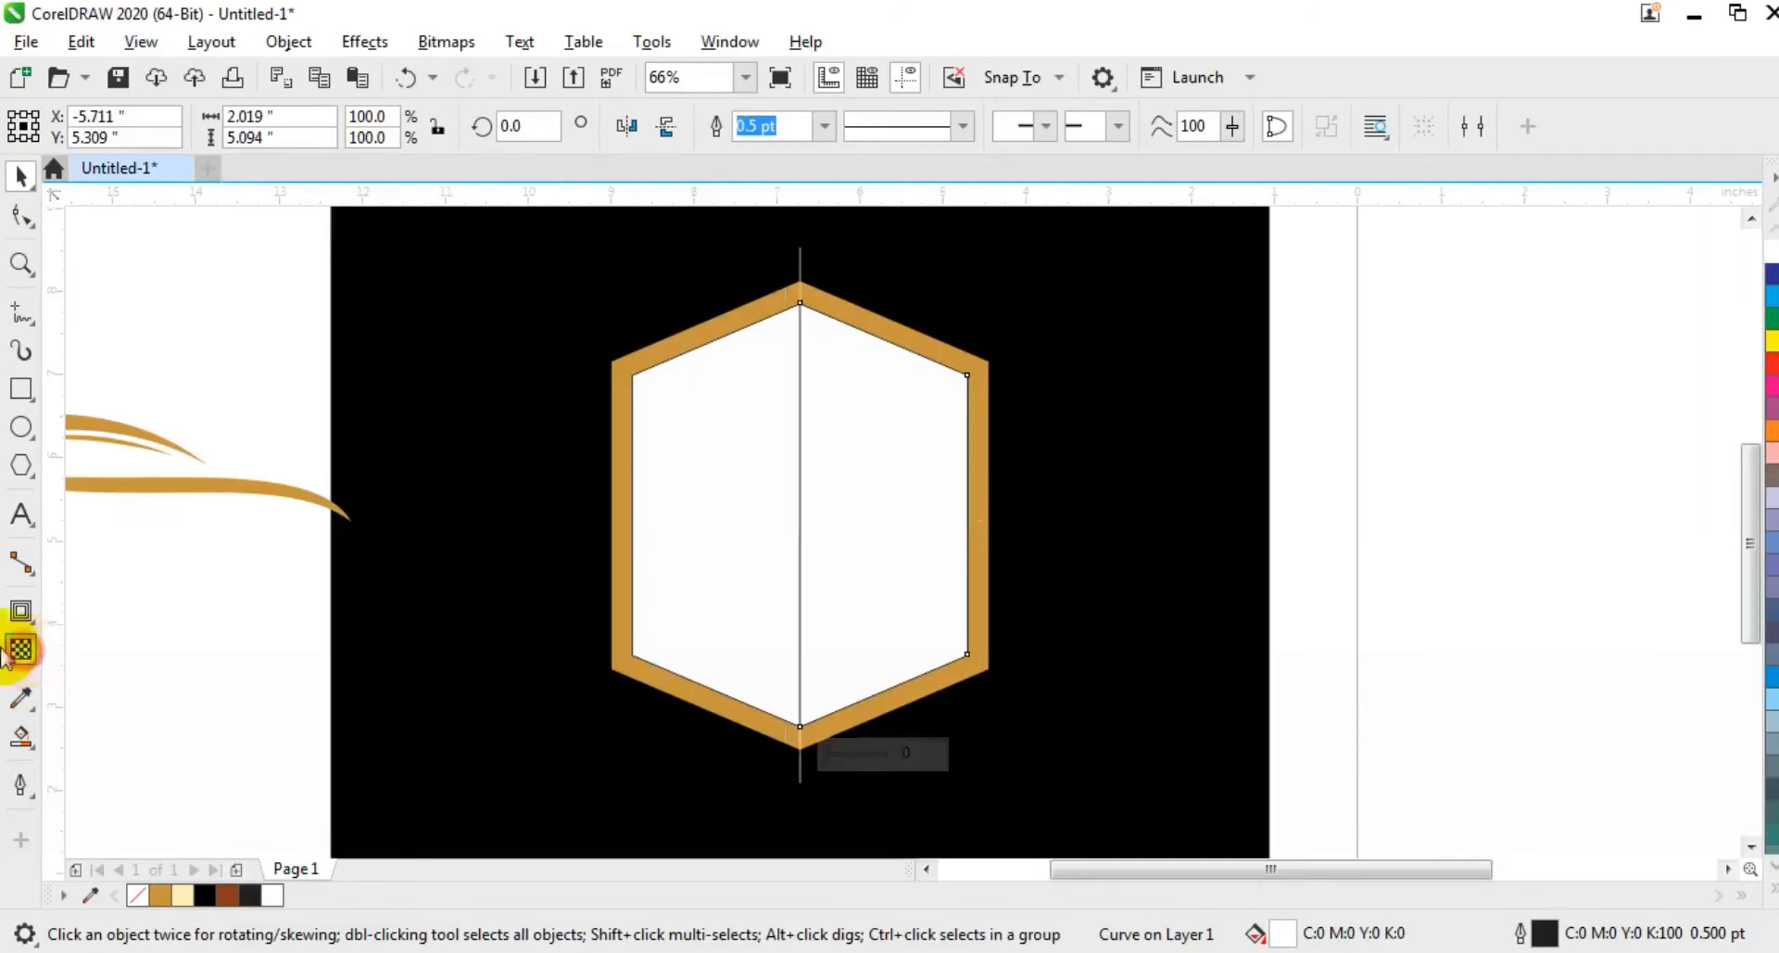
pyautogui.moveTo(967, 220); pyautogui.dragTo(918, 402)
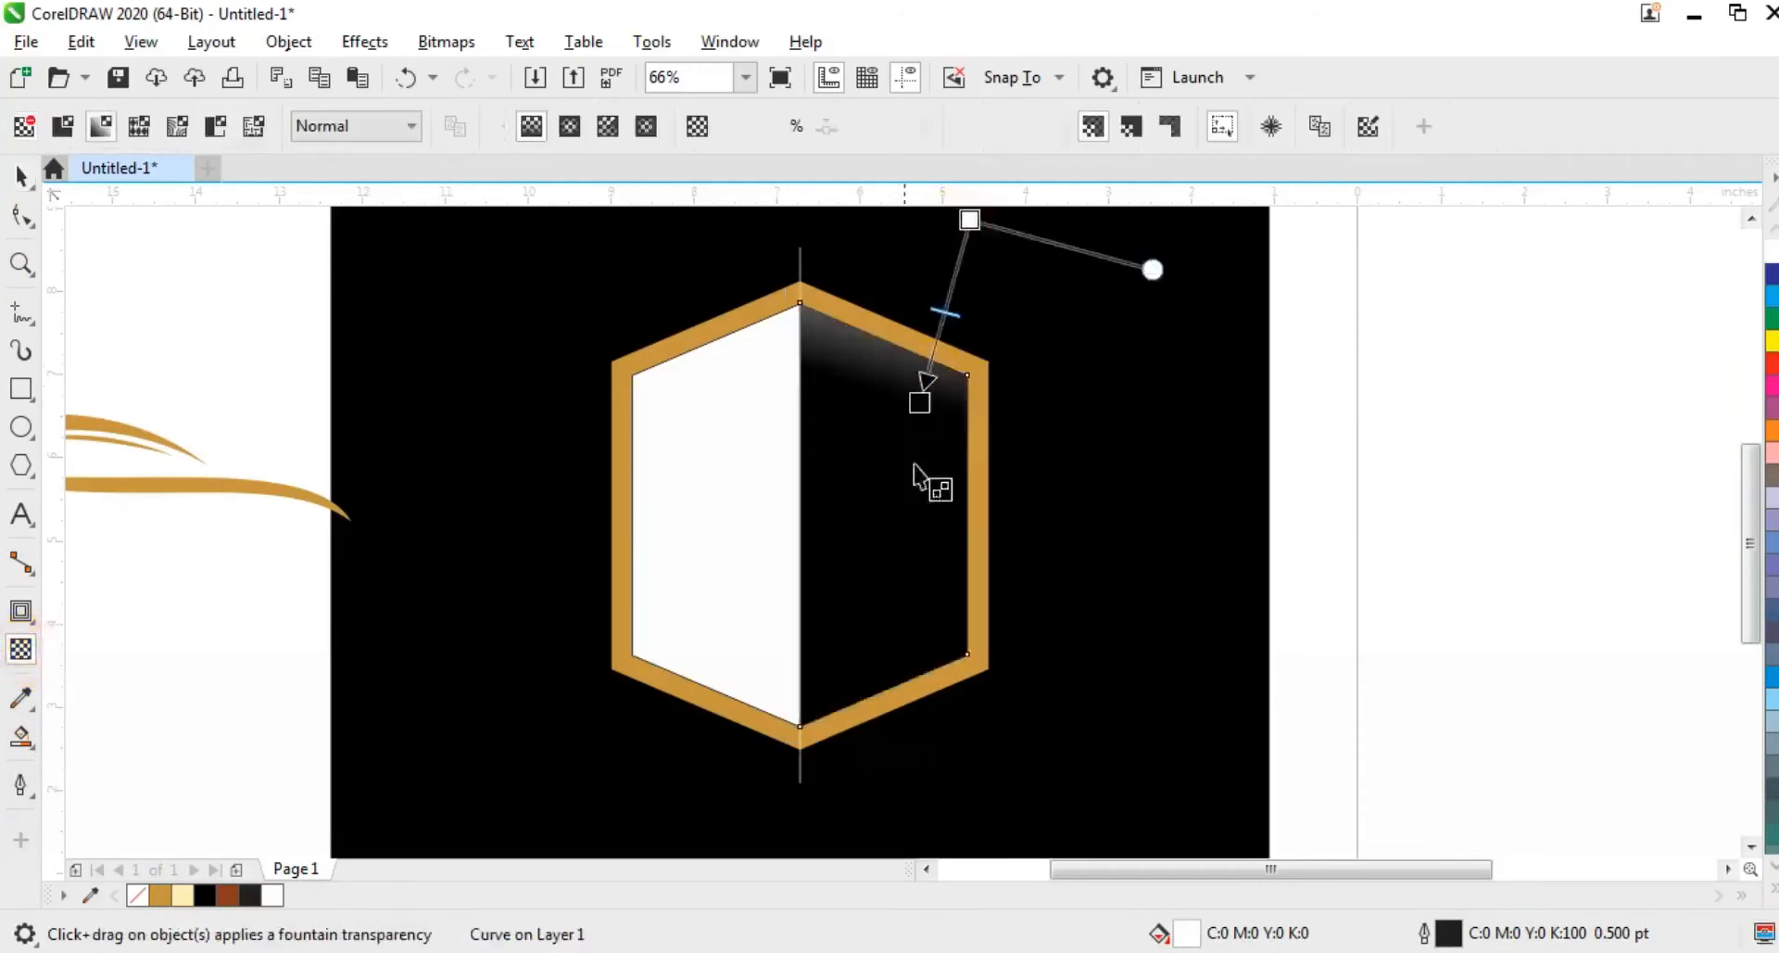
# - Apply a linear fountain transparency to the white left interior half, fading upward from its lower edge
pyautogui.press('F3')
pyautogui.moveTo(914, 438); pyautogui.dragTo(912, 460)
pyautogui.click(829, 493)
pyautogui.moveTo(803, 584); pyautogui.dragTo(802, 502)
pyautogui.moveTo(773, 654); pyautogui.dragTo(740, 674)
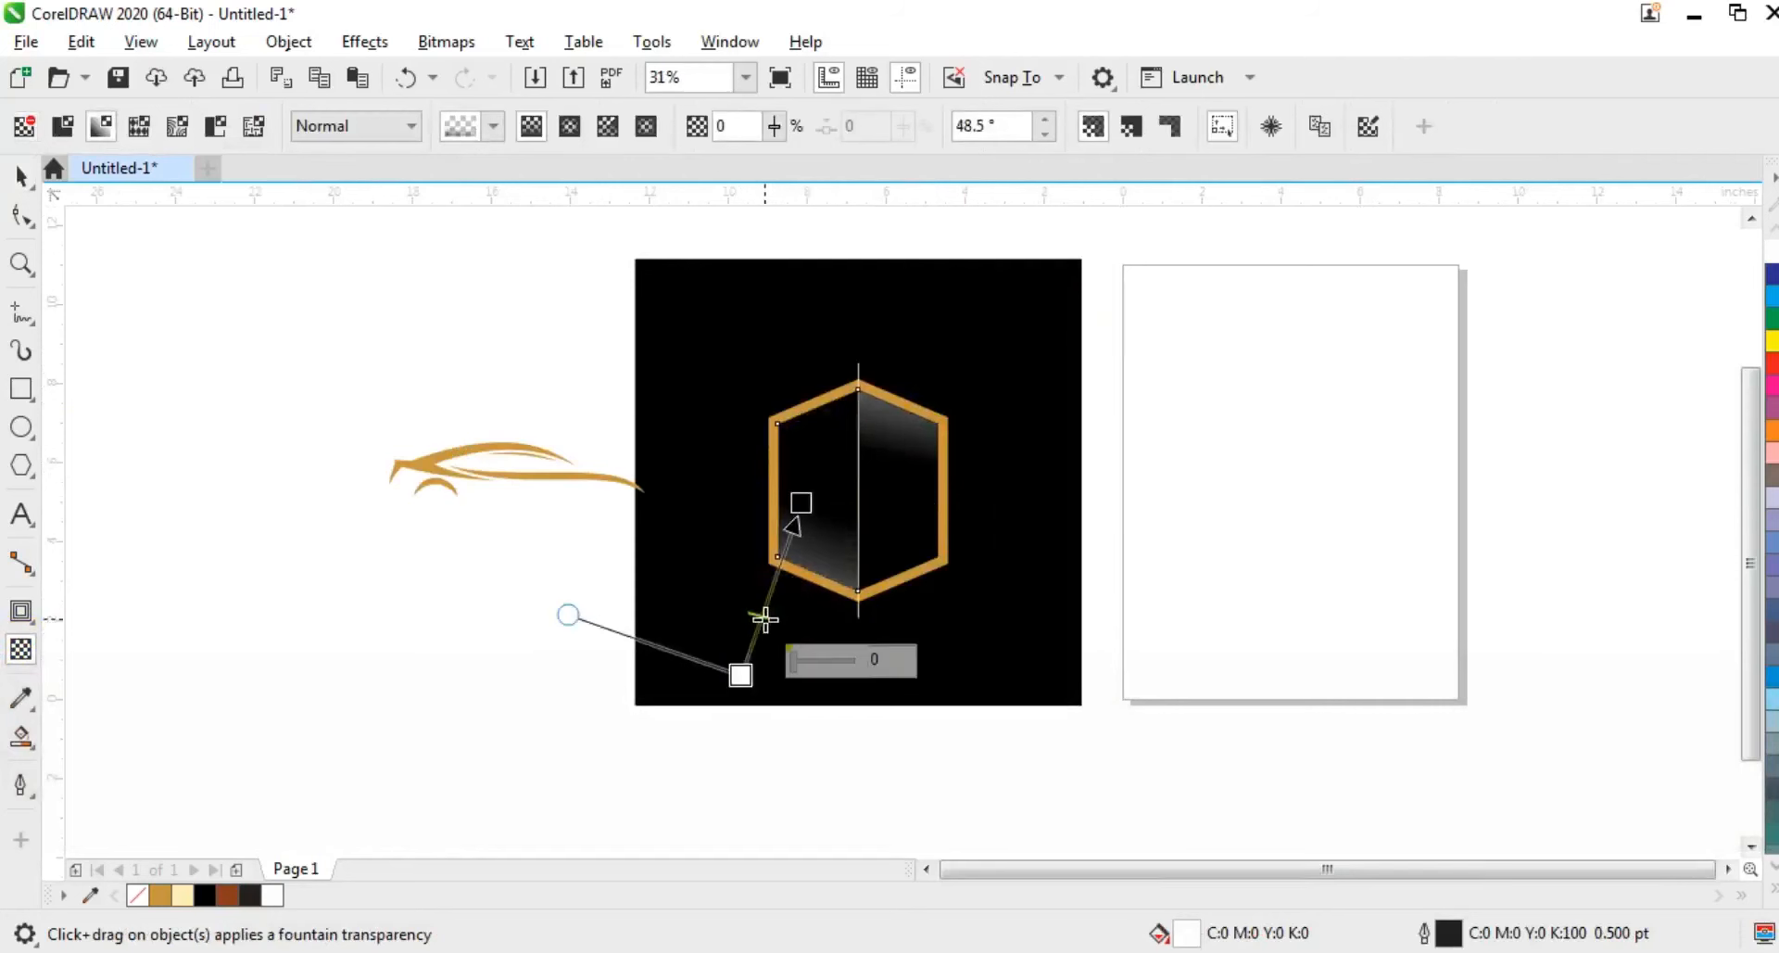
pyautogui.click(21, 176)
pyautogui.click(1219, 482)
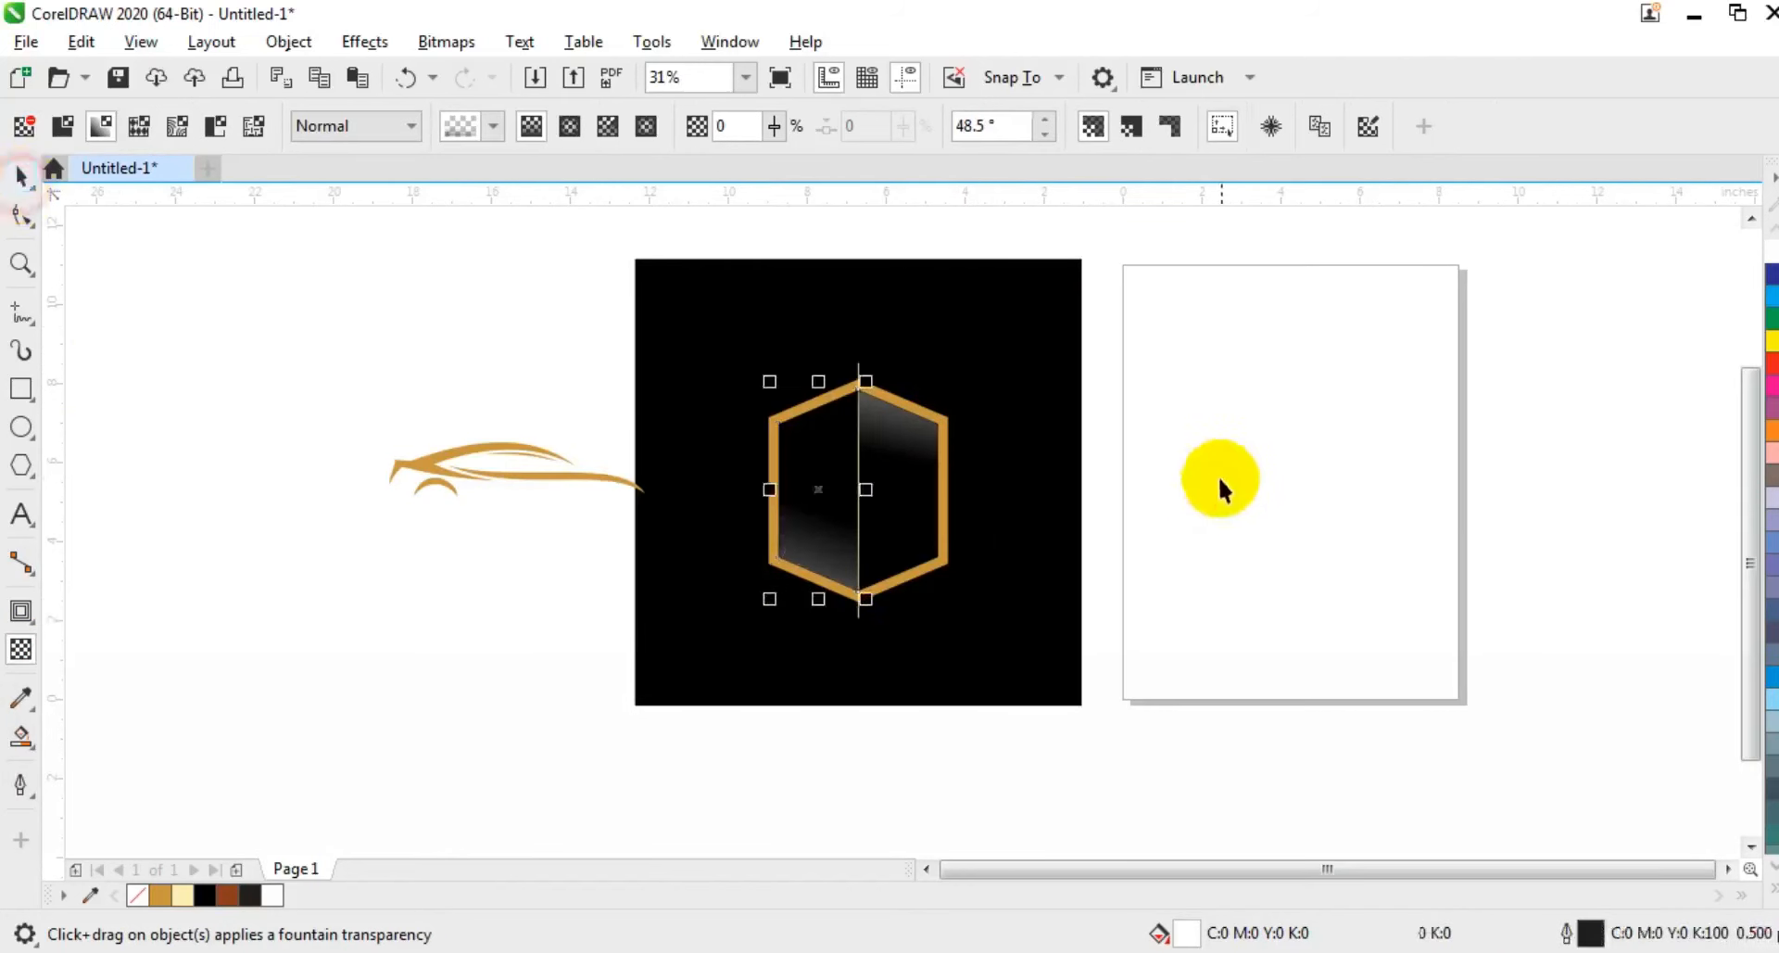
# - Delete the vertical centre line running through the hexagonal frame
pyautogui.click(861, 368)
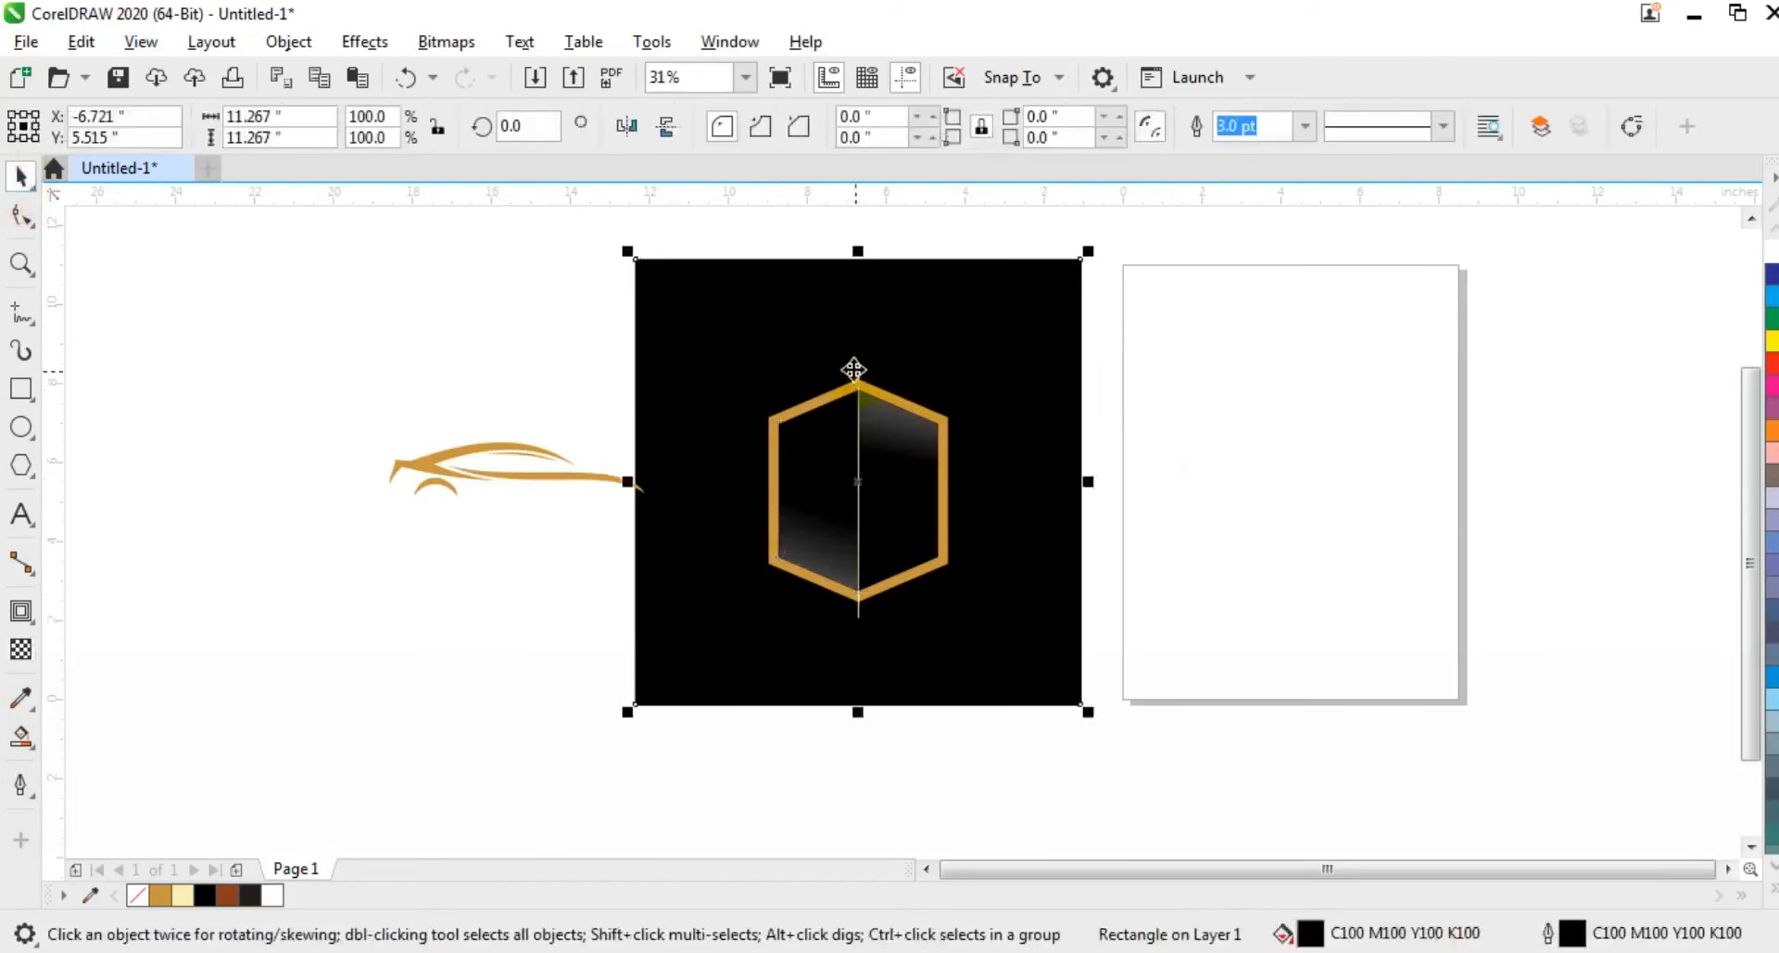
pyautogui.click(860, 376)
pyautogui.press('Delete')
# - Remove the outlines from the hexagonal frame and its two shaded interior halves
pyautogui.moveTo(1174, 359); pyautogui.dragTo(710, 614)
pyautogui.rightClick(139, 893)
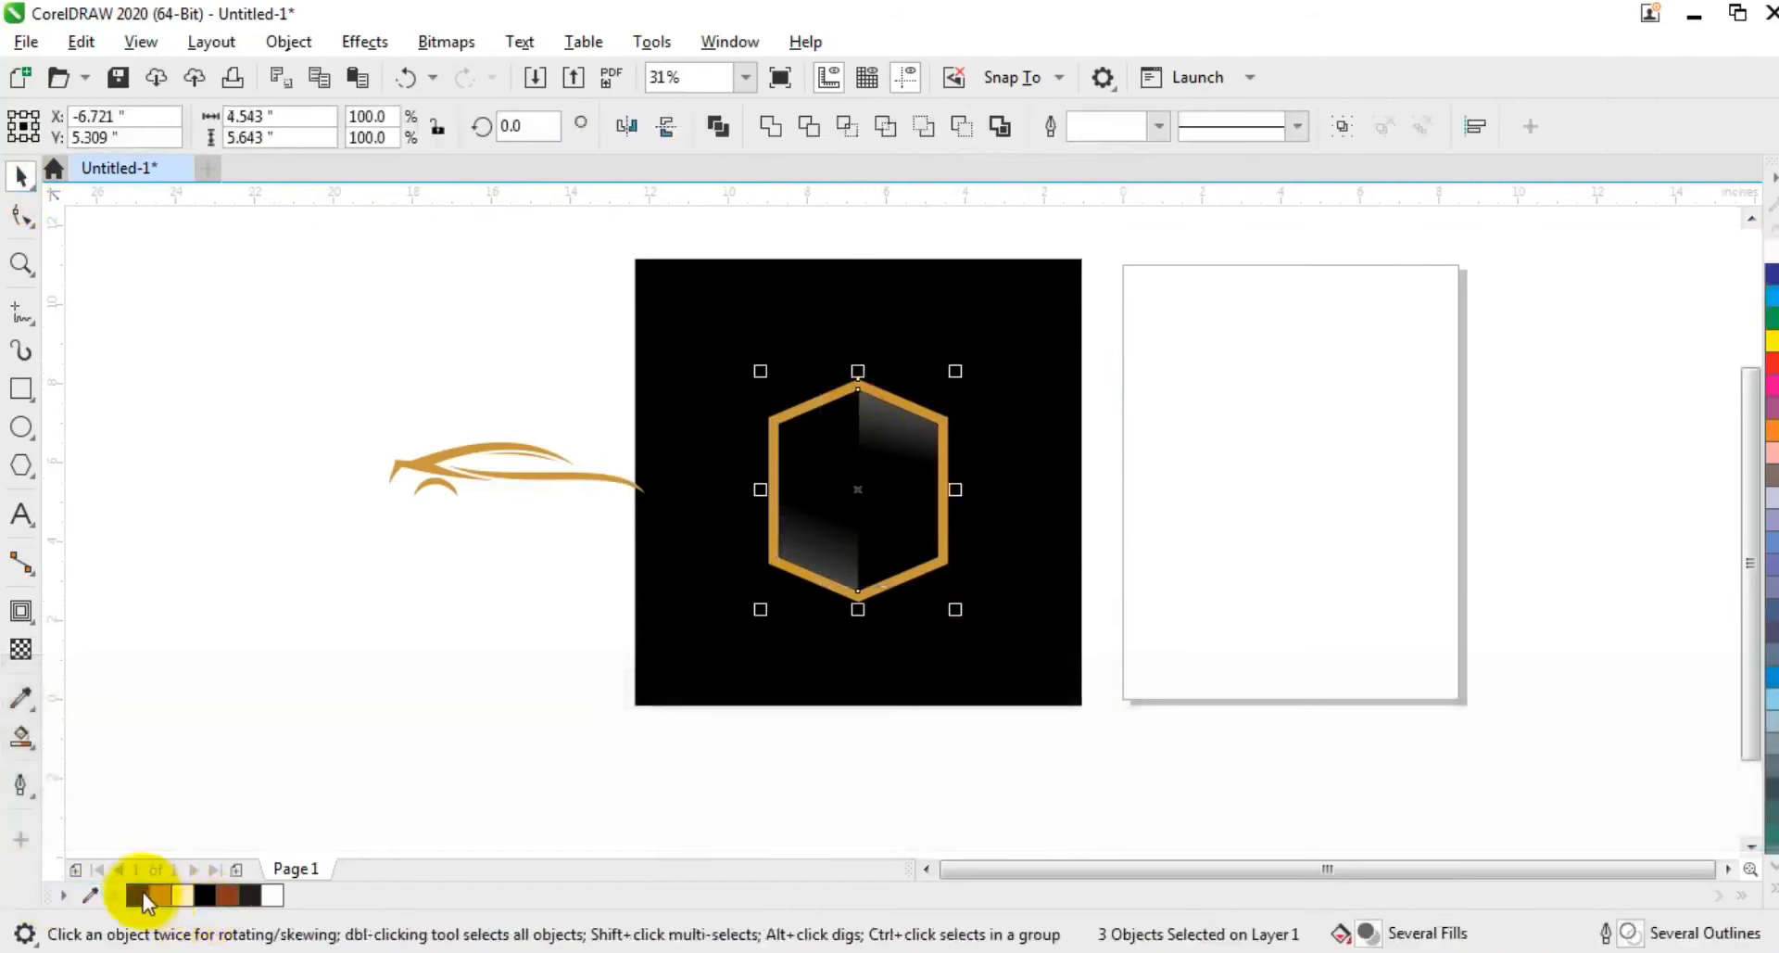
pyautogui.moveTo(1177, 737); pyautogui.dragTo(398, 239)
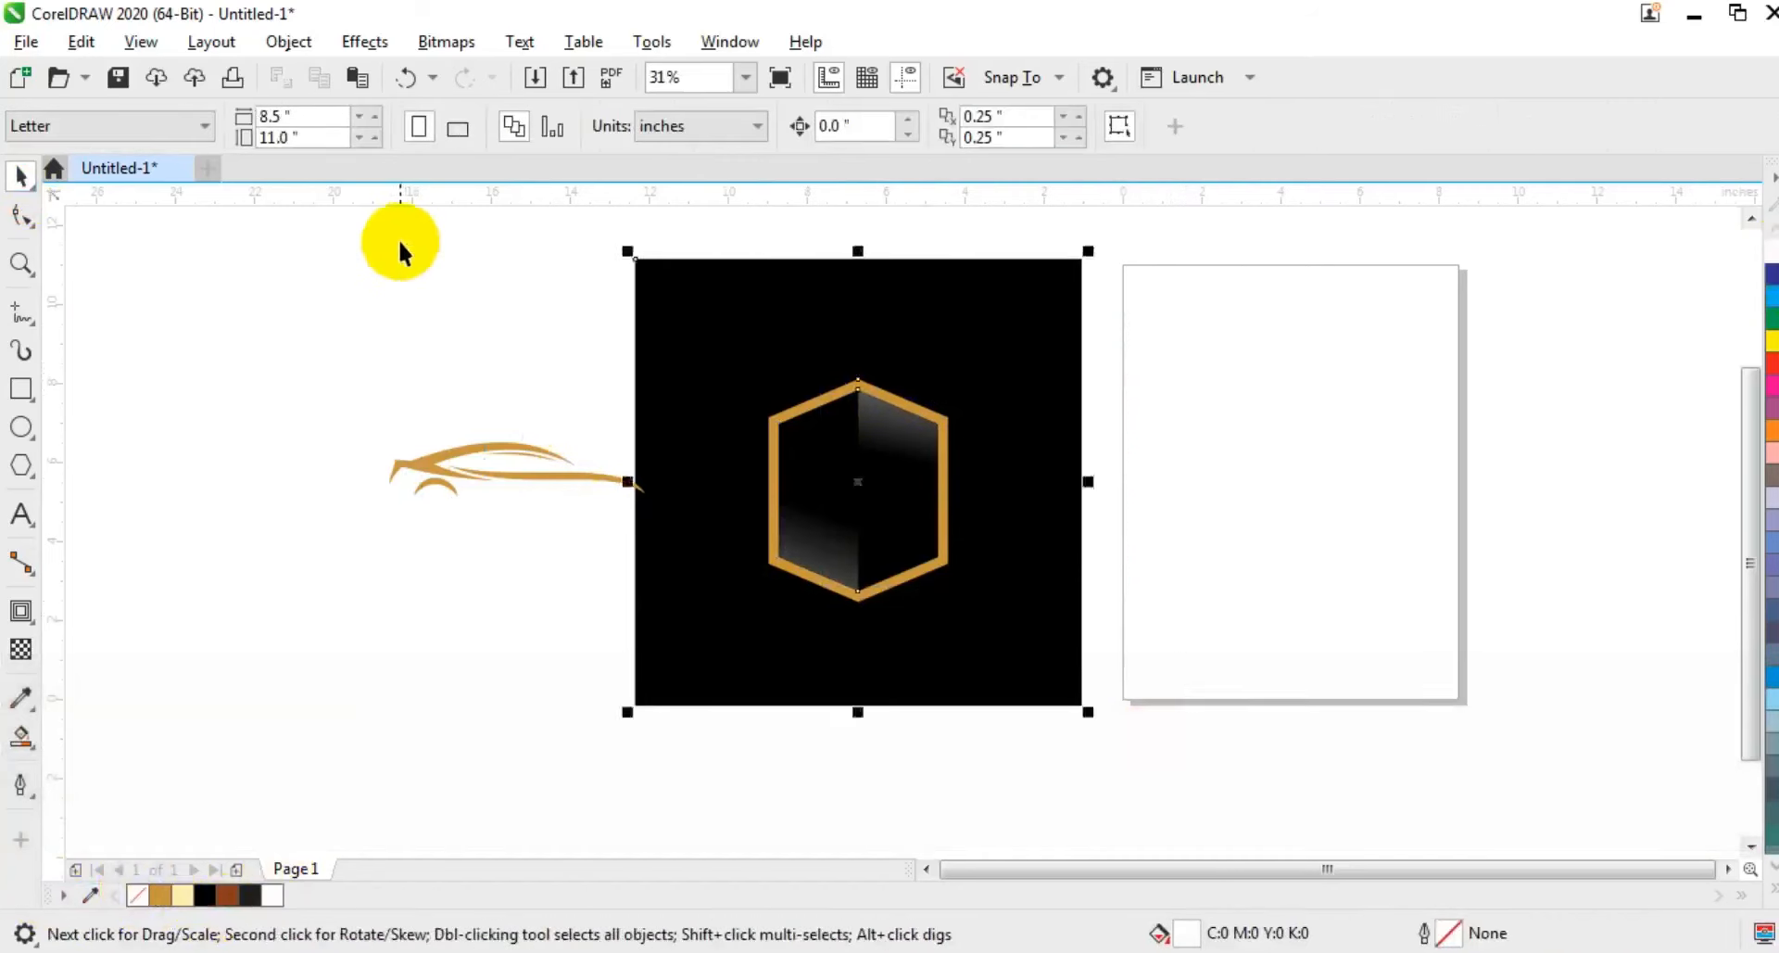
pyautogui.hotkey('shift', 'F2')
pyautogui.press('Escape')
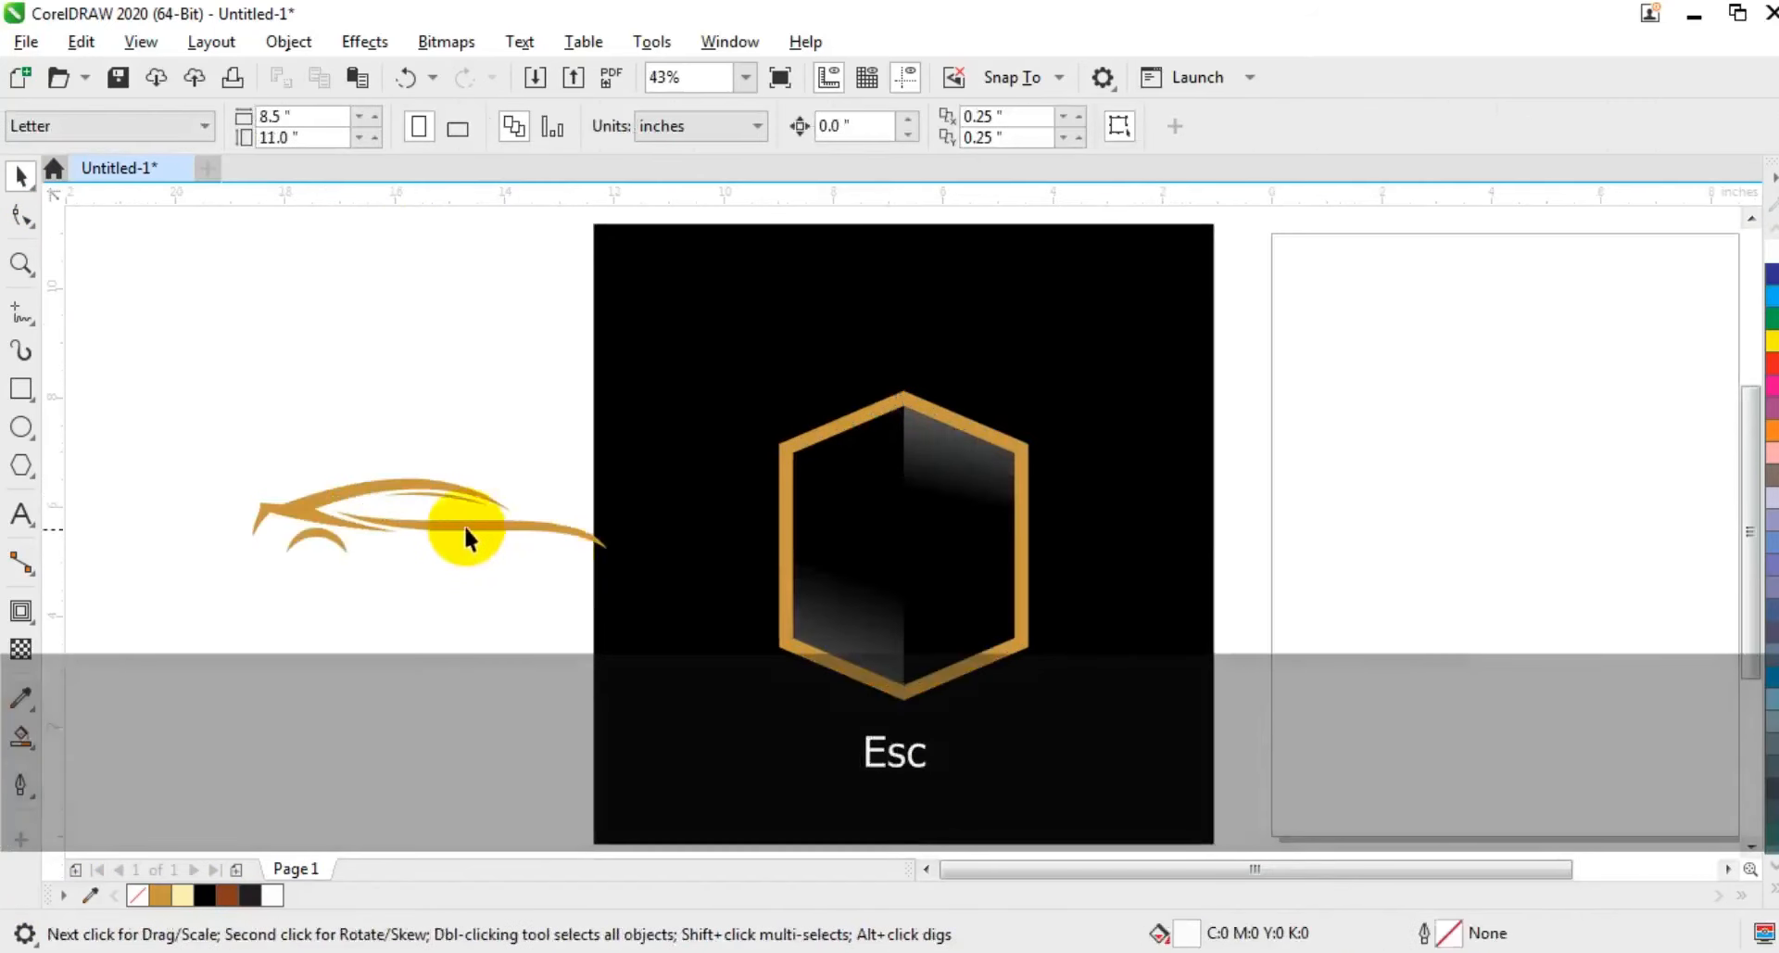
# - Bring the car shape to the front of all objects and centre it horizontally on the hexagonal frame
pyautogui.click(464, 524)
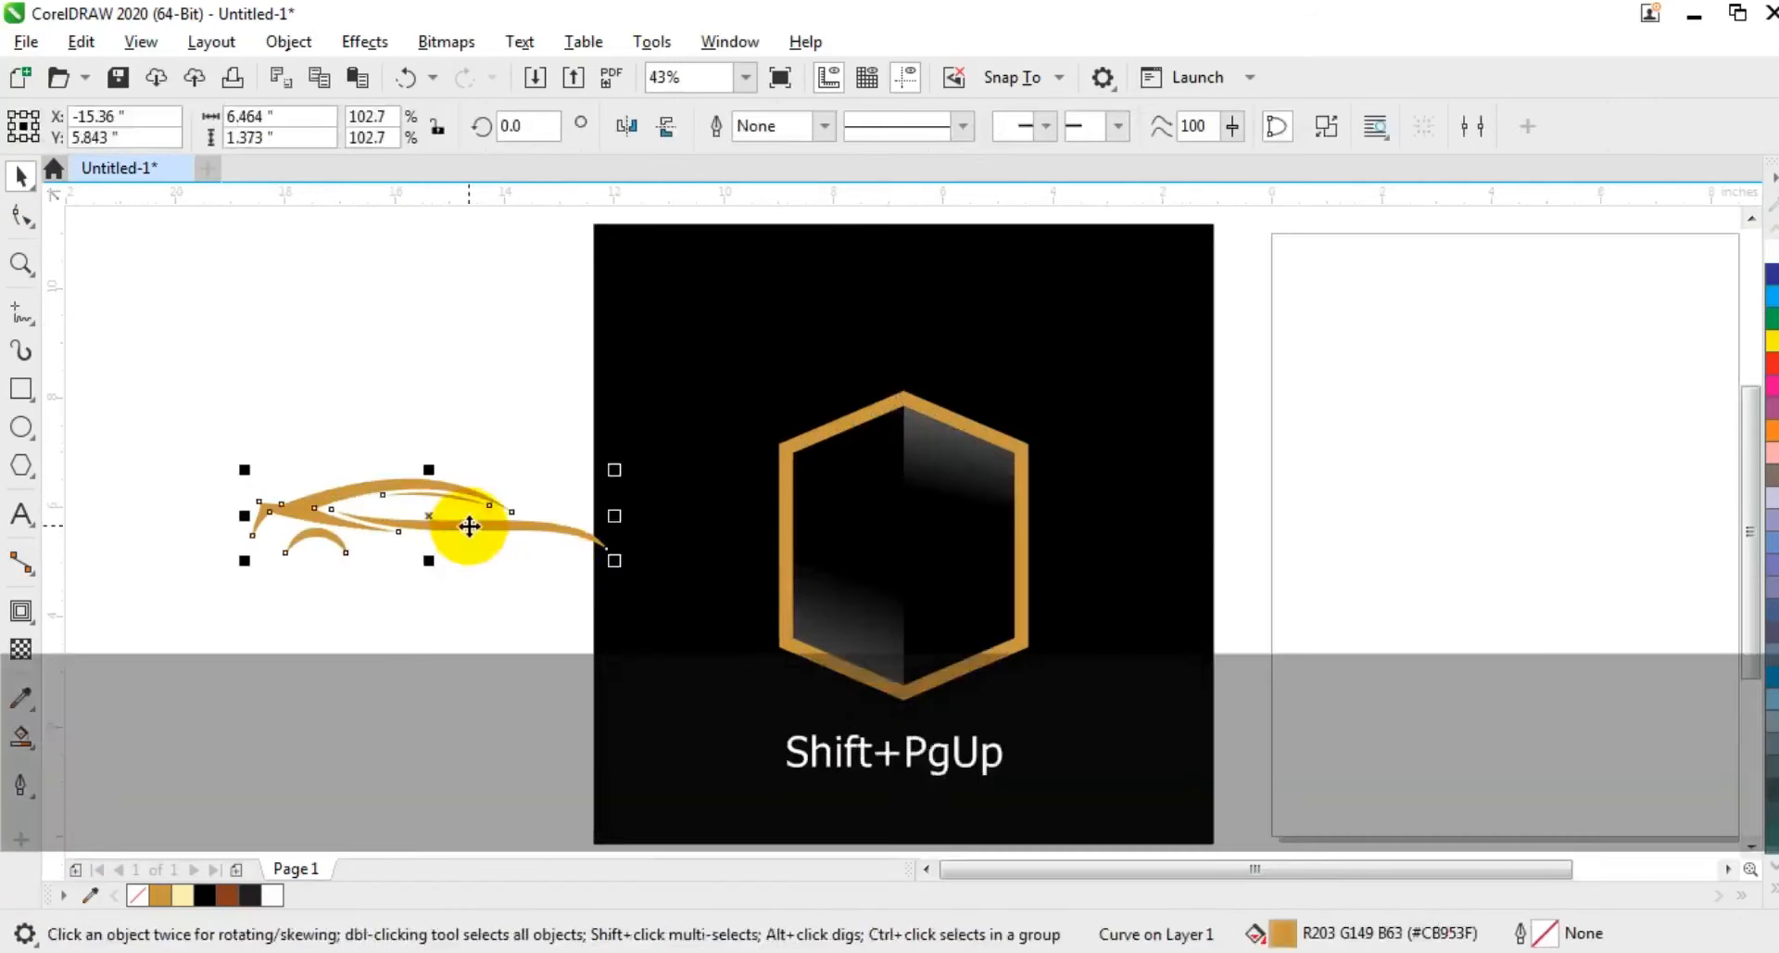
pyautogui.keyDown('shift'); pyautogui.click(826, 442); pyautogui.keyUp('shift')
pyautogui.press('c')
pyautogui.press('Escape')
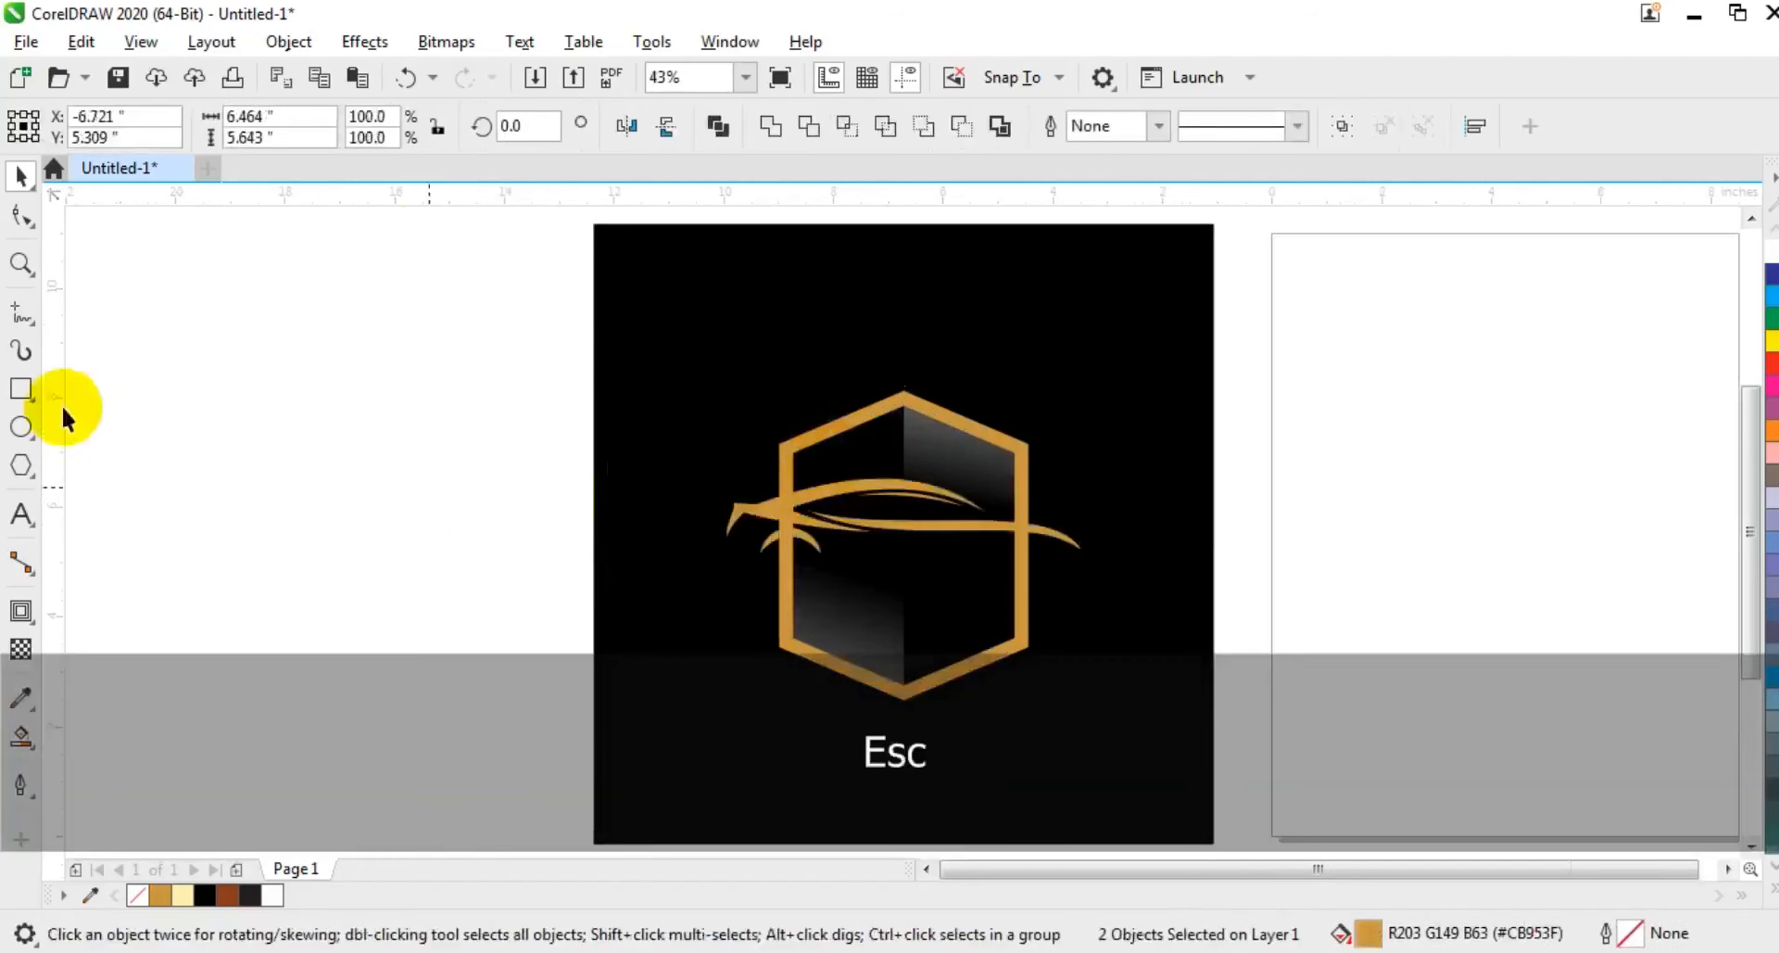
# - Draw a rectangle about 5.3 by 2.28 in across the middle of the hexagonal frame
pyautogui.click(23, 388)
pyautogui.moveTo(758, 482); pyautogui.dragTo(1049, 607)
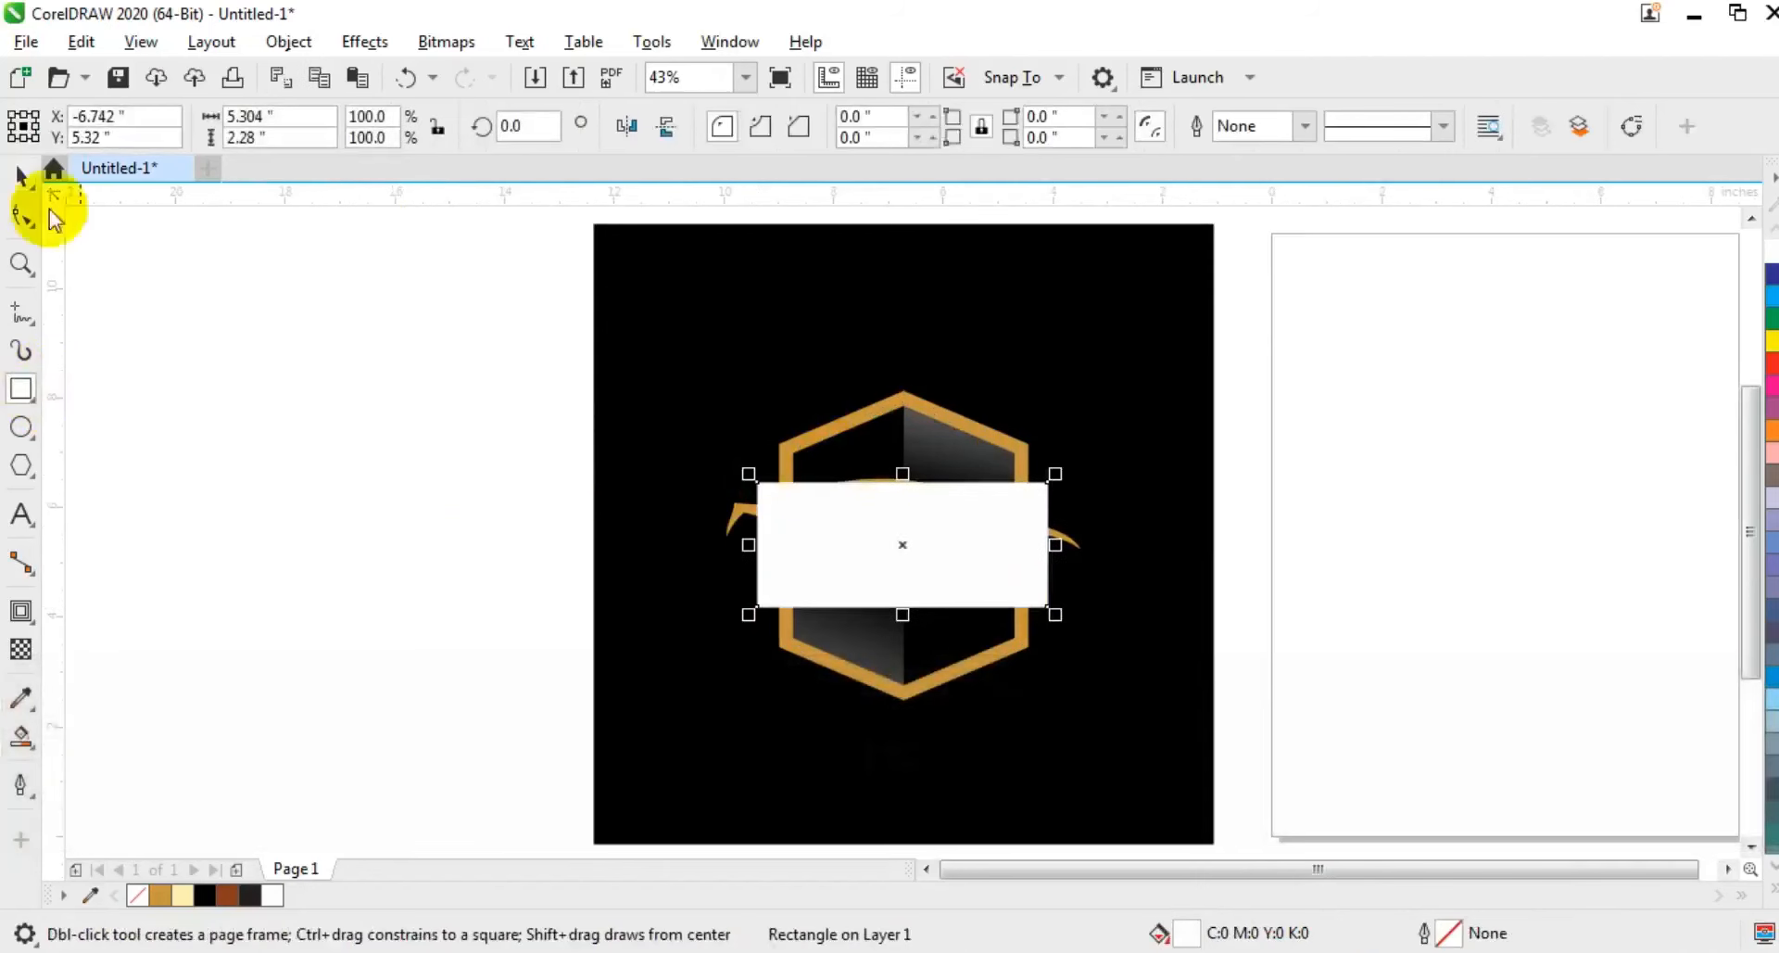
pyautogui.click(20, 175)
# - Trim the hexagonal frame with the white rectangle and delete the rectangle, leaving gaps in both vertical sides
pyautogui.keyDown('shift'); pyautogui.click(907, 396); pyautogui.keyUp('shift')
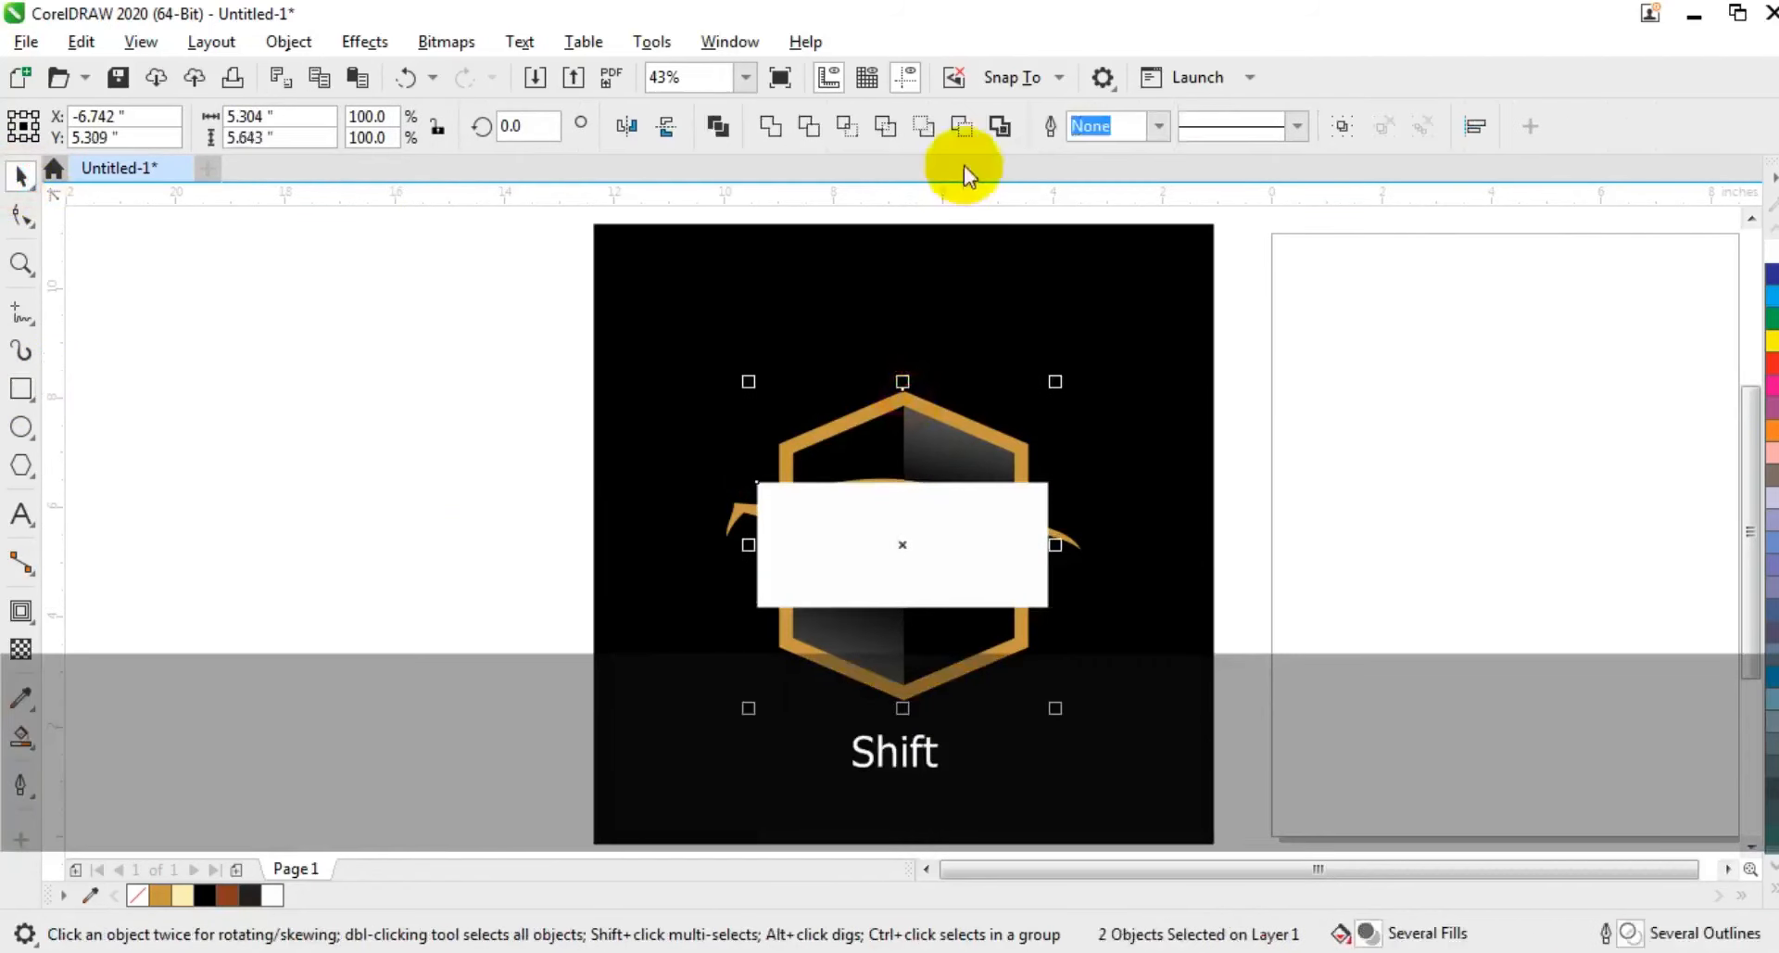
pyautogui.click(819, 131)
pyautogui.press('Escape')
pyautogui.click(1051, 489)
pyautogui.press('Delete')
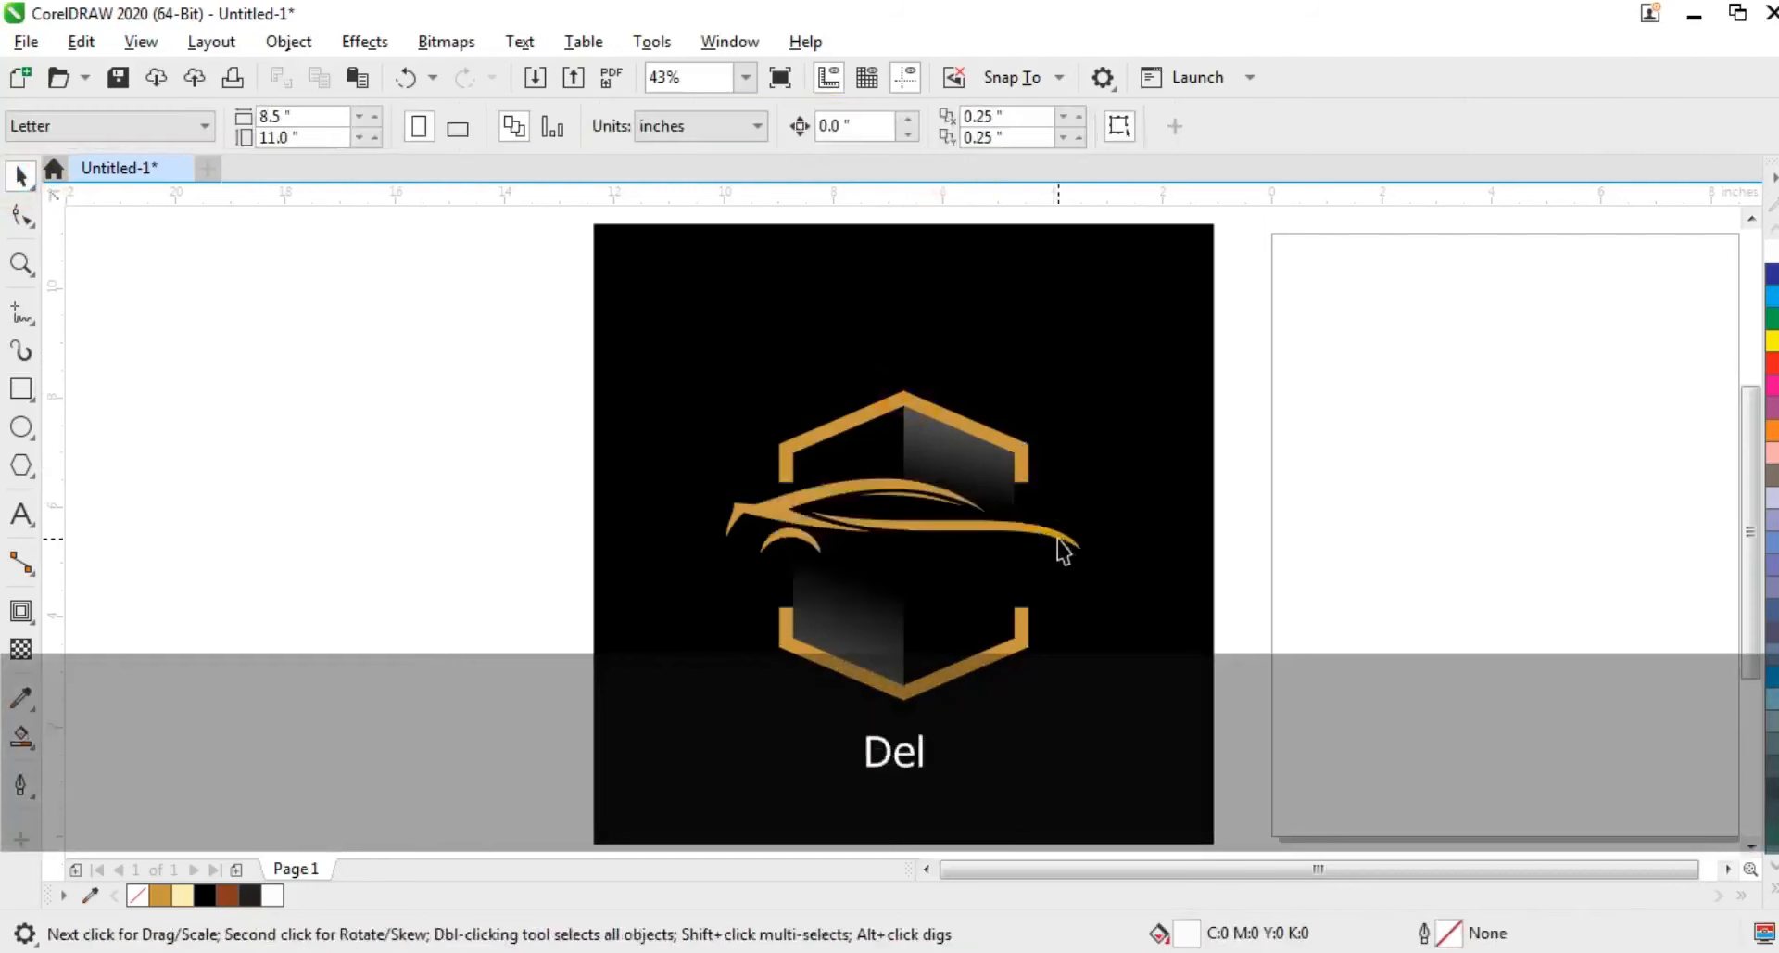
# - Enlarge the car shape slightly to about 6.61 in wide and break it apart into separate pieces
pyautogui.click(1058, 540)
pyautogui.moveTo(1090, 561); pyautogui.dragTo(1107, 570)
pyautogui.click(1323, 128)
pyautogui.click(1331, 437)
# - Apply a linear fountain fill to the hexagonal frame, running vertically from gold at the top to pale yellow at the bottom
pyautogui.moveTo(1354, 325); pyautogui.dragTo(680, 764)
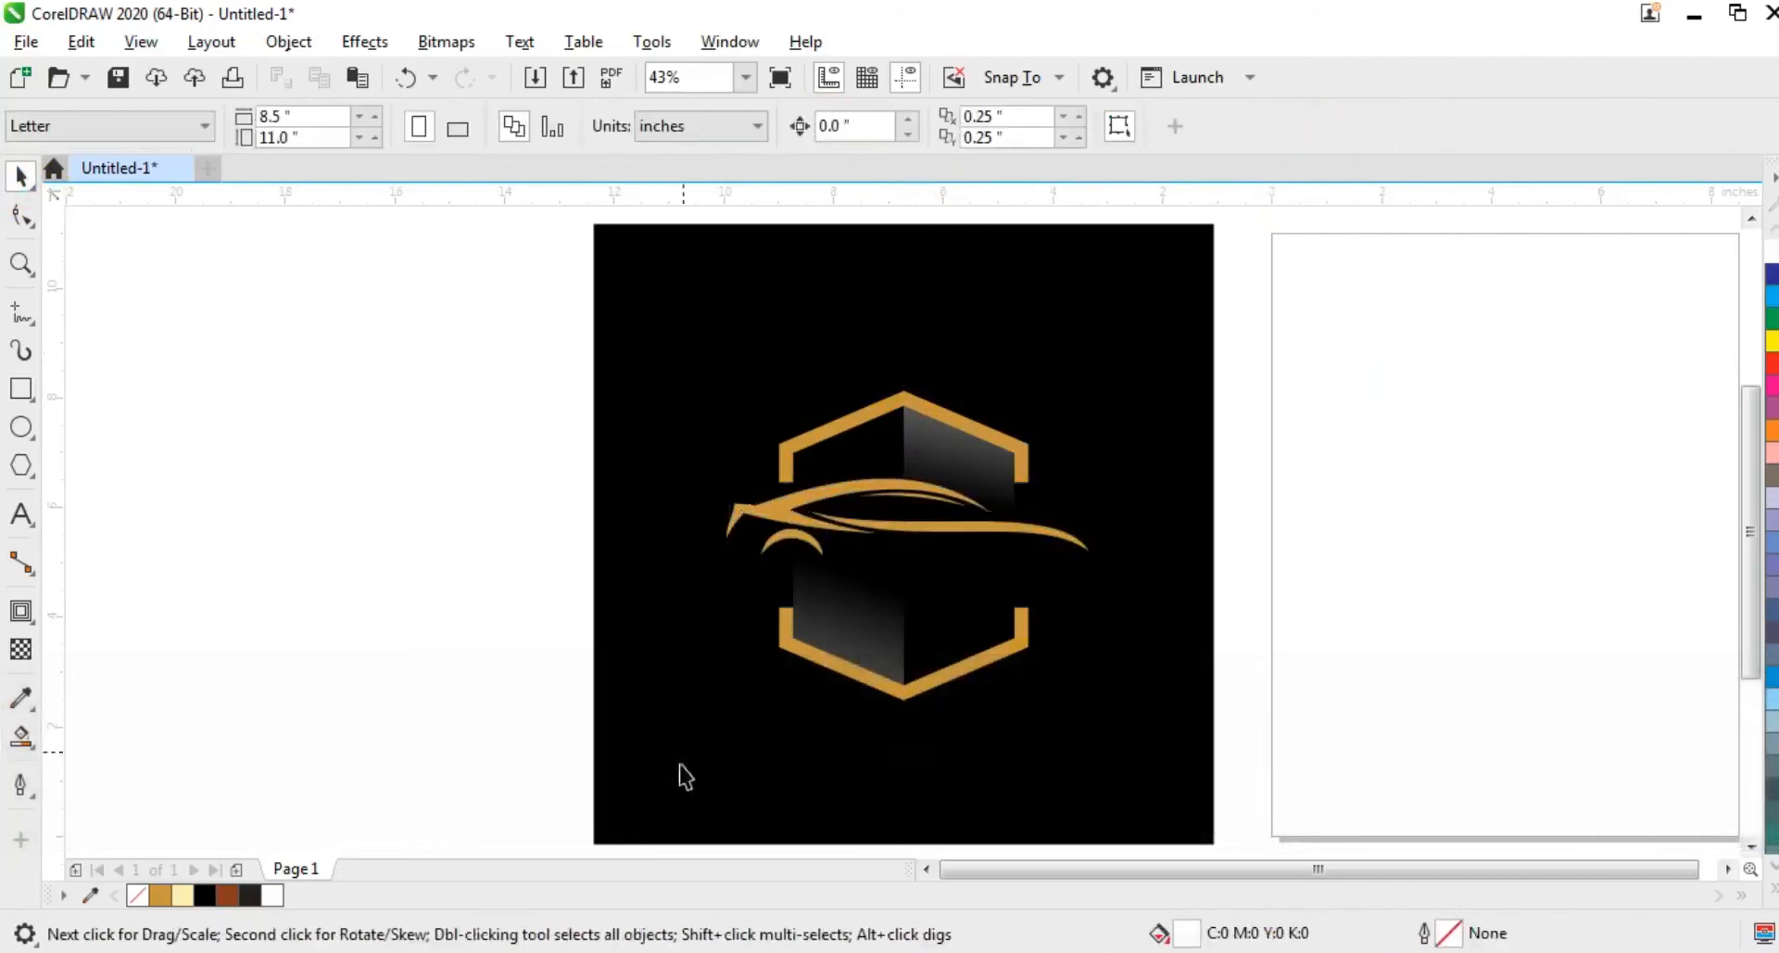
pyautogui.scroll(1, 913, 558)
pyautogui.press('Escape')
pyautogui.click(950, 266)
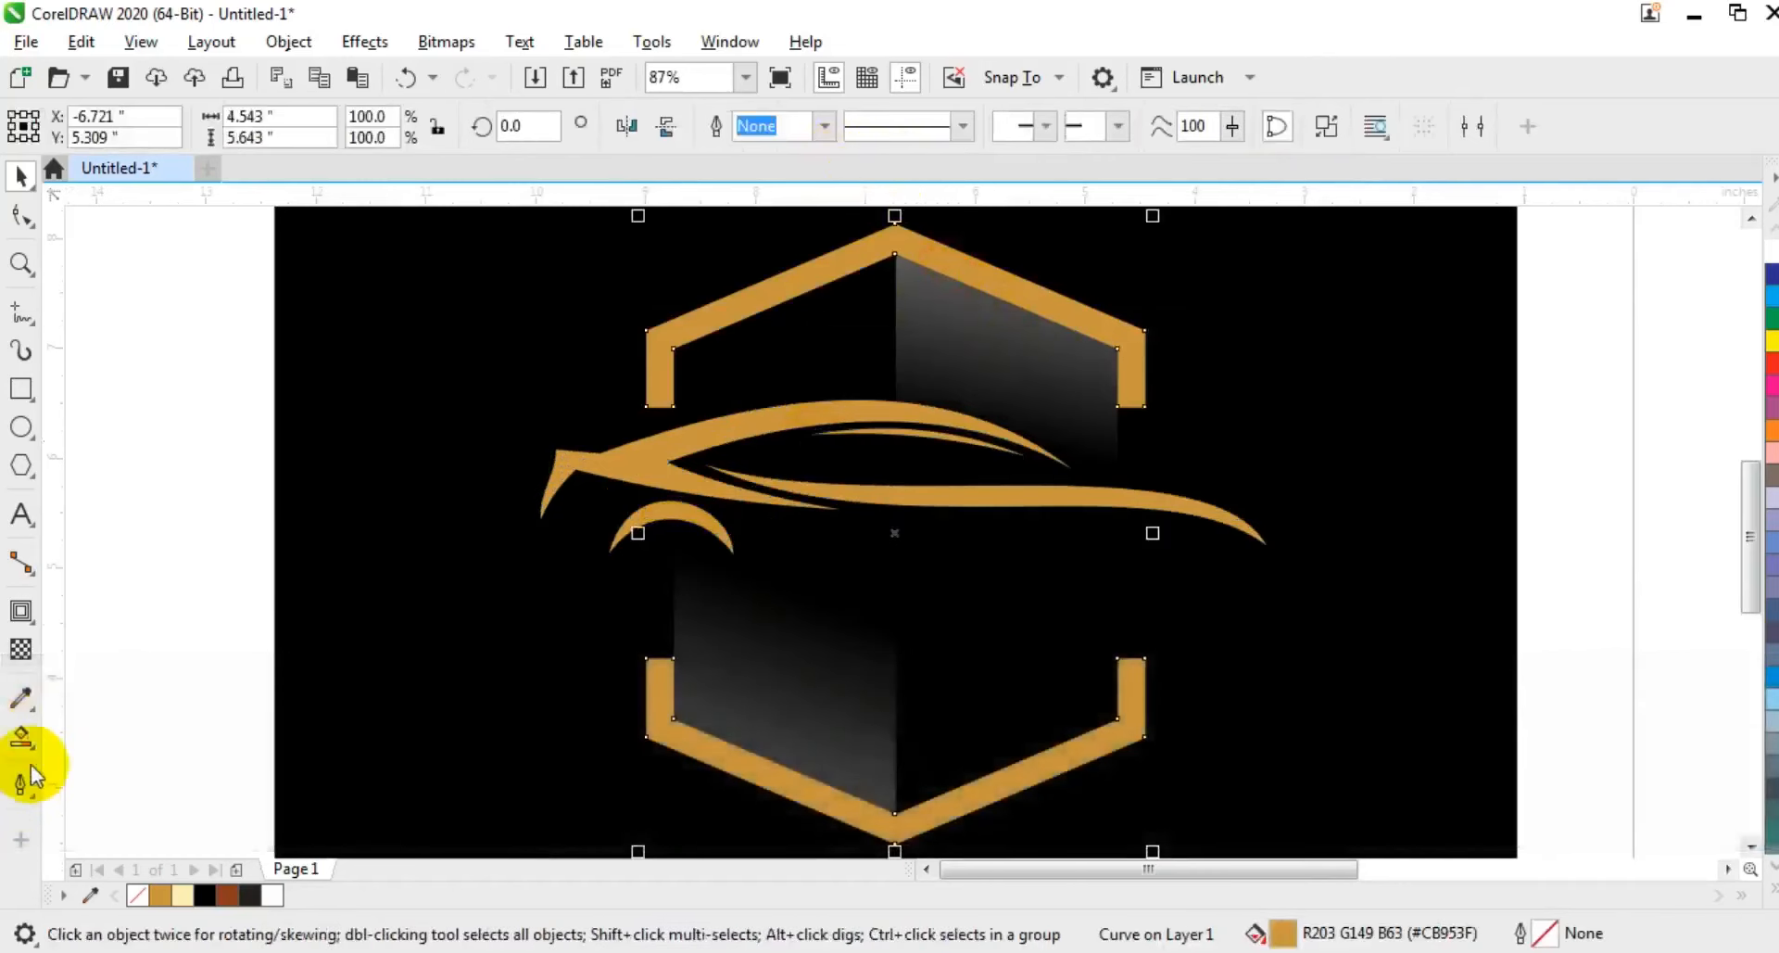
pyautogui.click(35, 751)
pyautogui.click(236, 732)
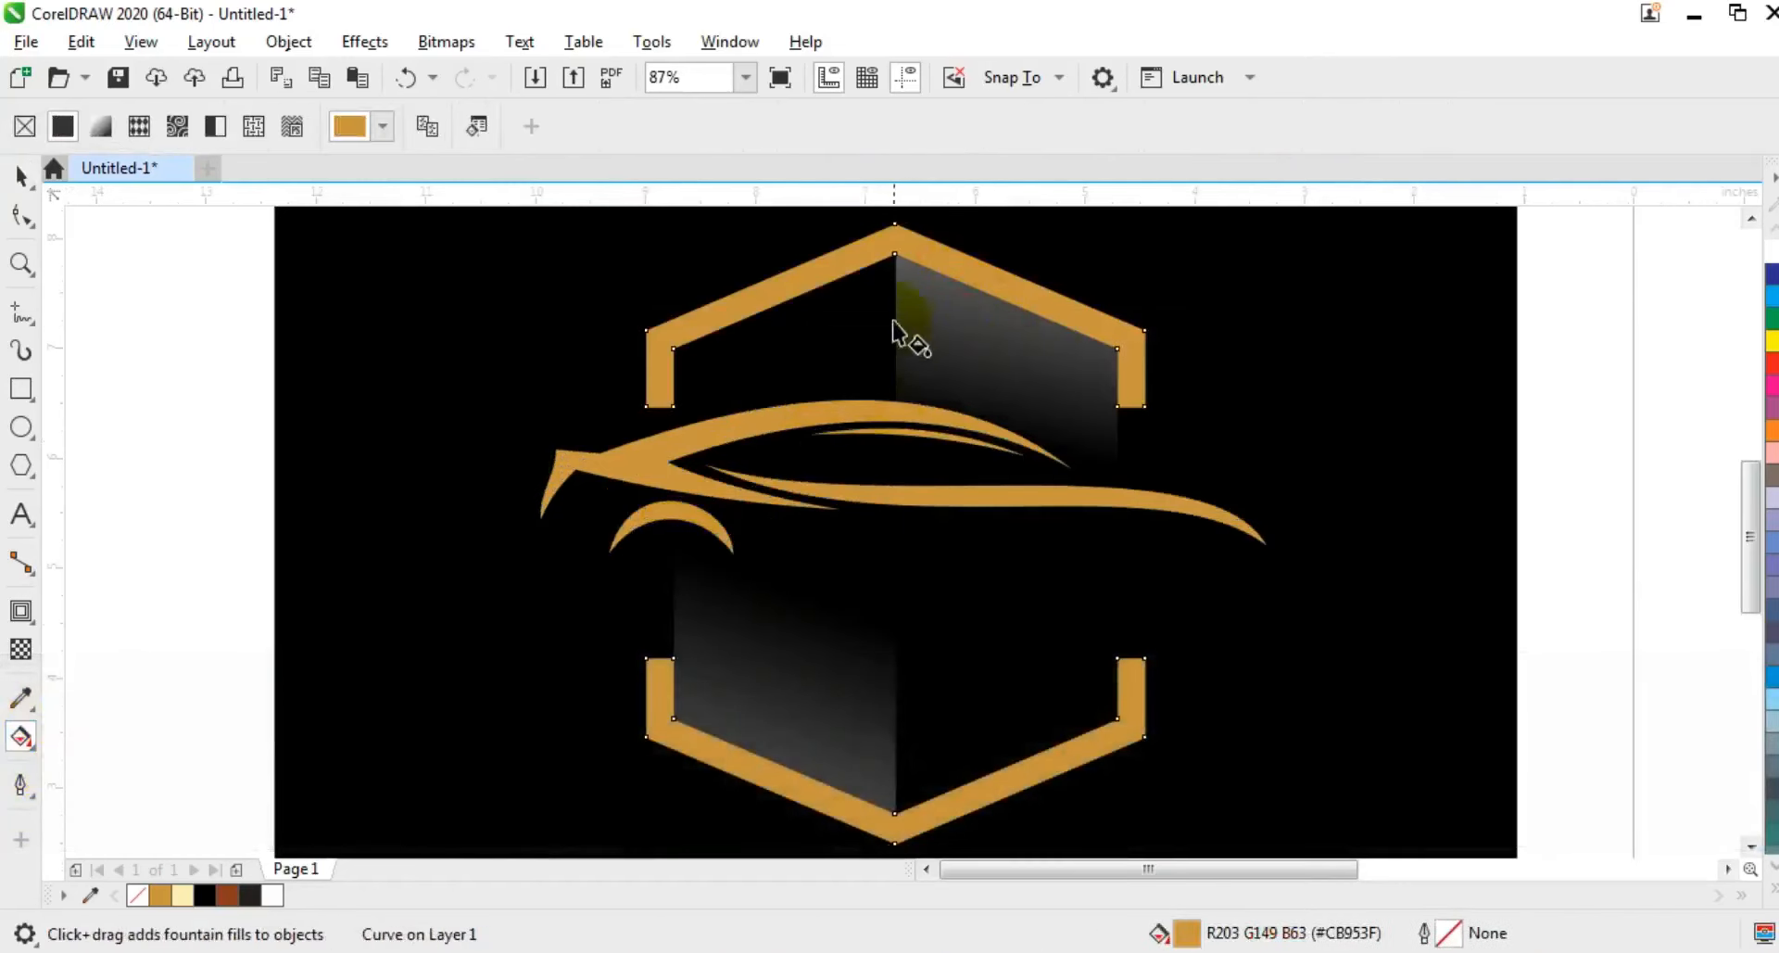
pyautogui.moveTo(897, 315); pyautogui.dragTo(891, 750)
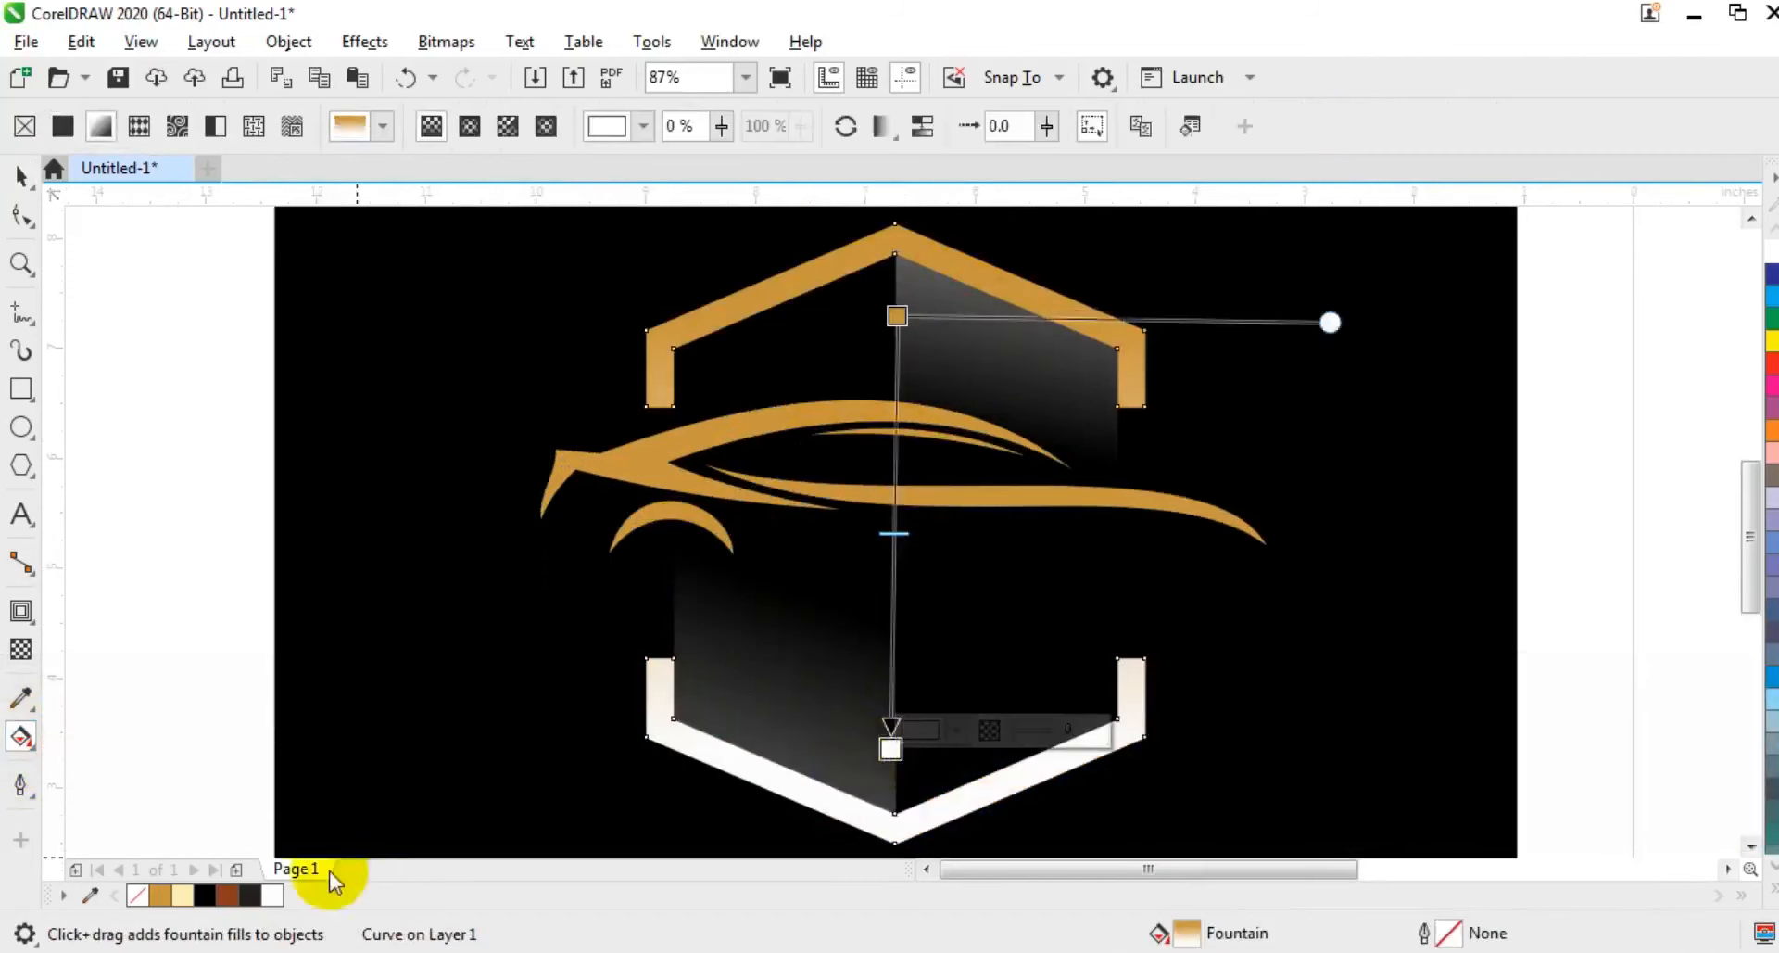
pyautogui.moveTo(726, 818); pyautogui.dragTo(883, 834)
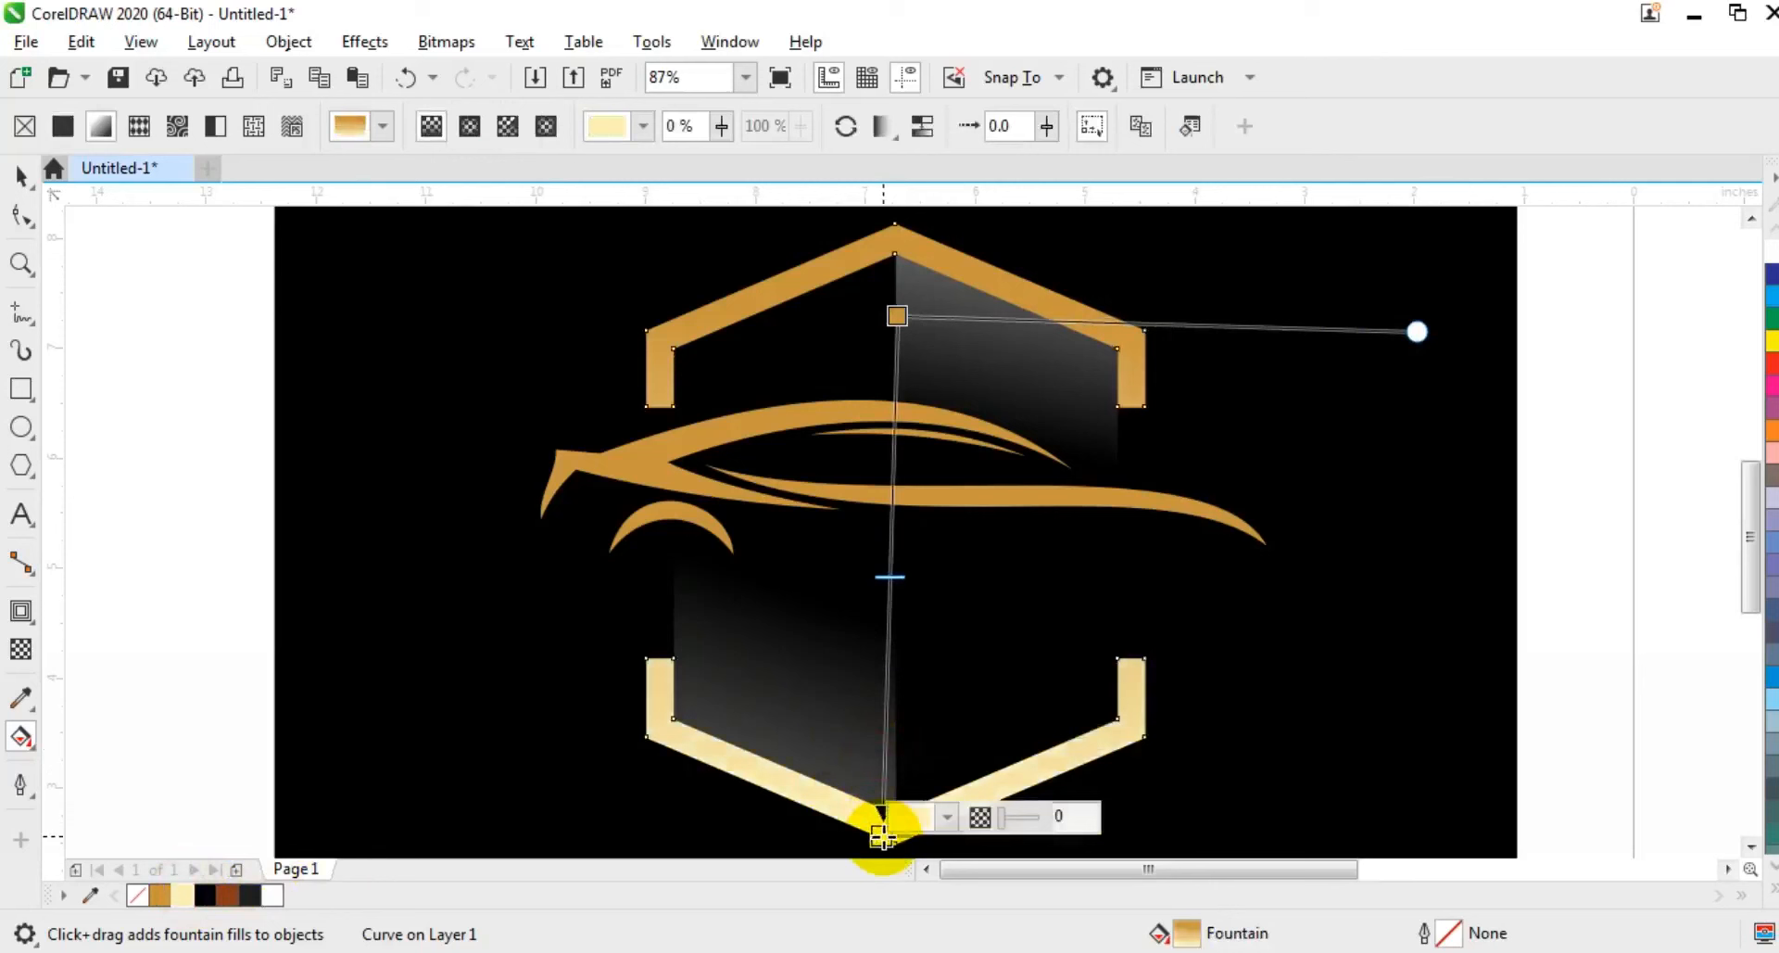
# - Redirect the frame's fountain fill horizontally, with gold on the right side and pale yellow on the left
pyautogui.moveTo(1050, 603); pyautogui.dragTo(593, 585)
pyautogui.click(22, 215)
pyautogui.click(175, 441)
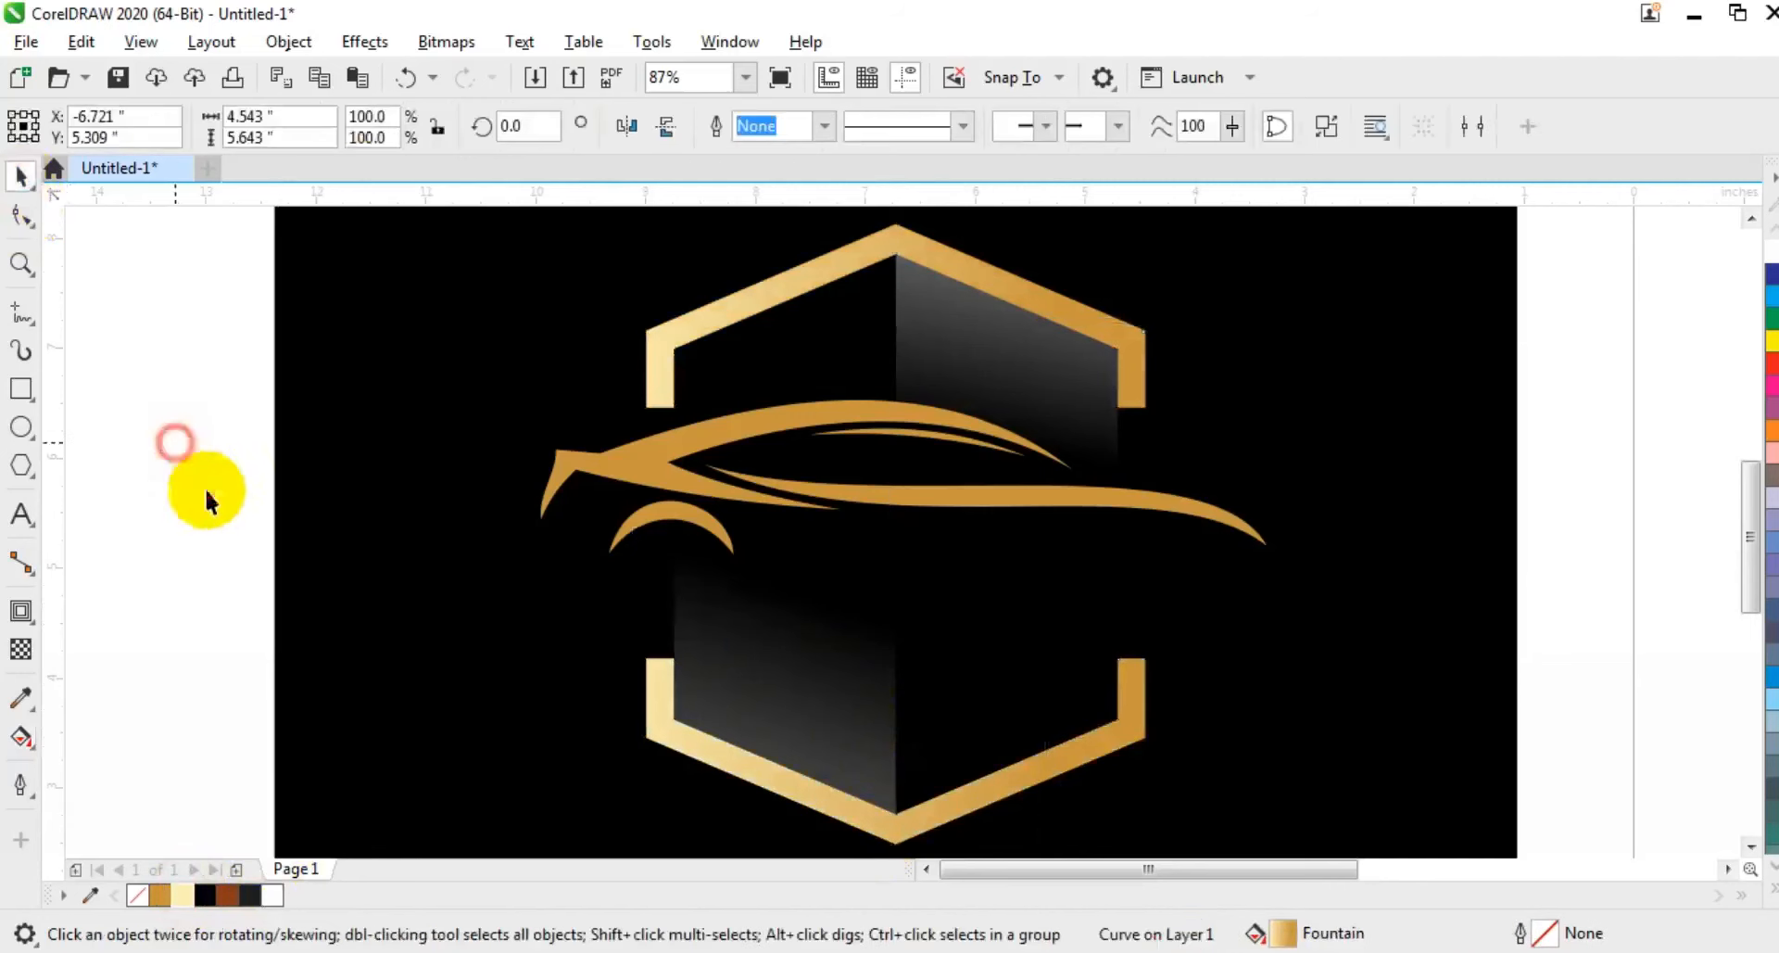
# - Copy the fill property of the hexagonal frame to all the separate pieces of the car
pyautogui.click(643, 474)
pyautogui.keyDown('shift'); pyautogui.click(675, 514); pyautogui.keyUp('shift')
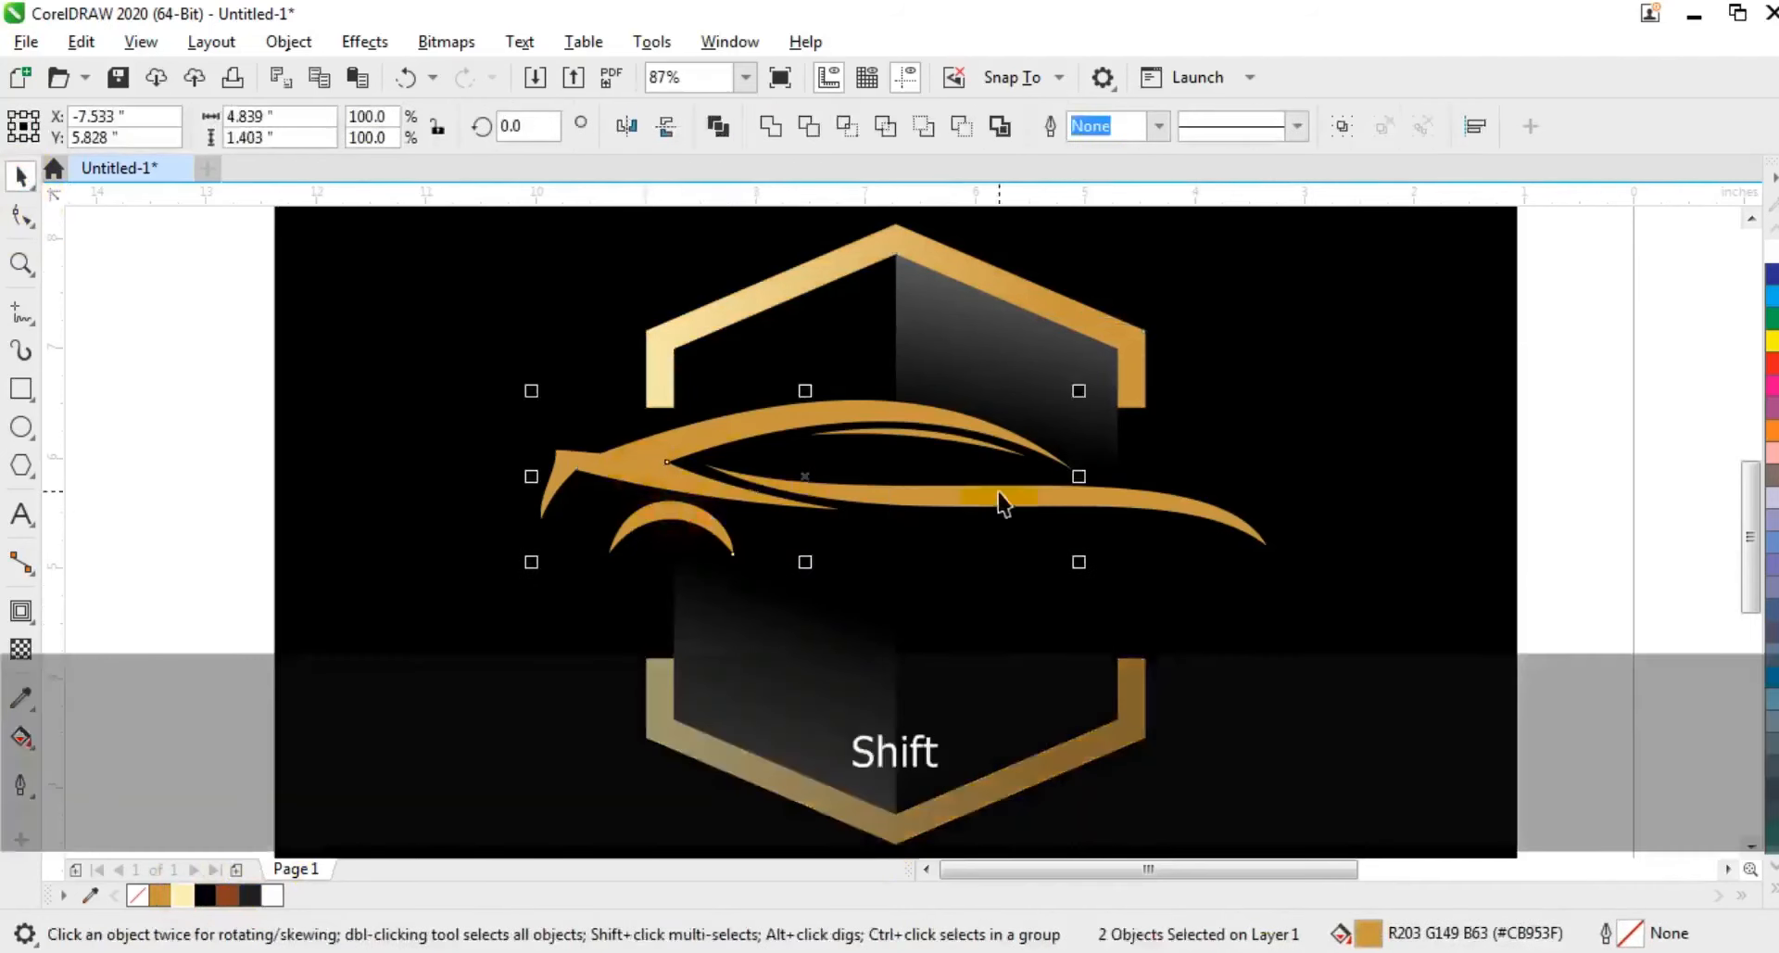
pyautogui.keyDown('shift'); pyautogui.click(998, 492); pyautogui.keyUp('shift')
pyautogui.click(140, 53)
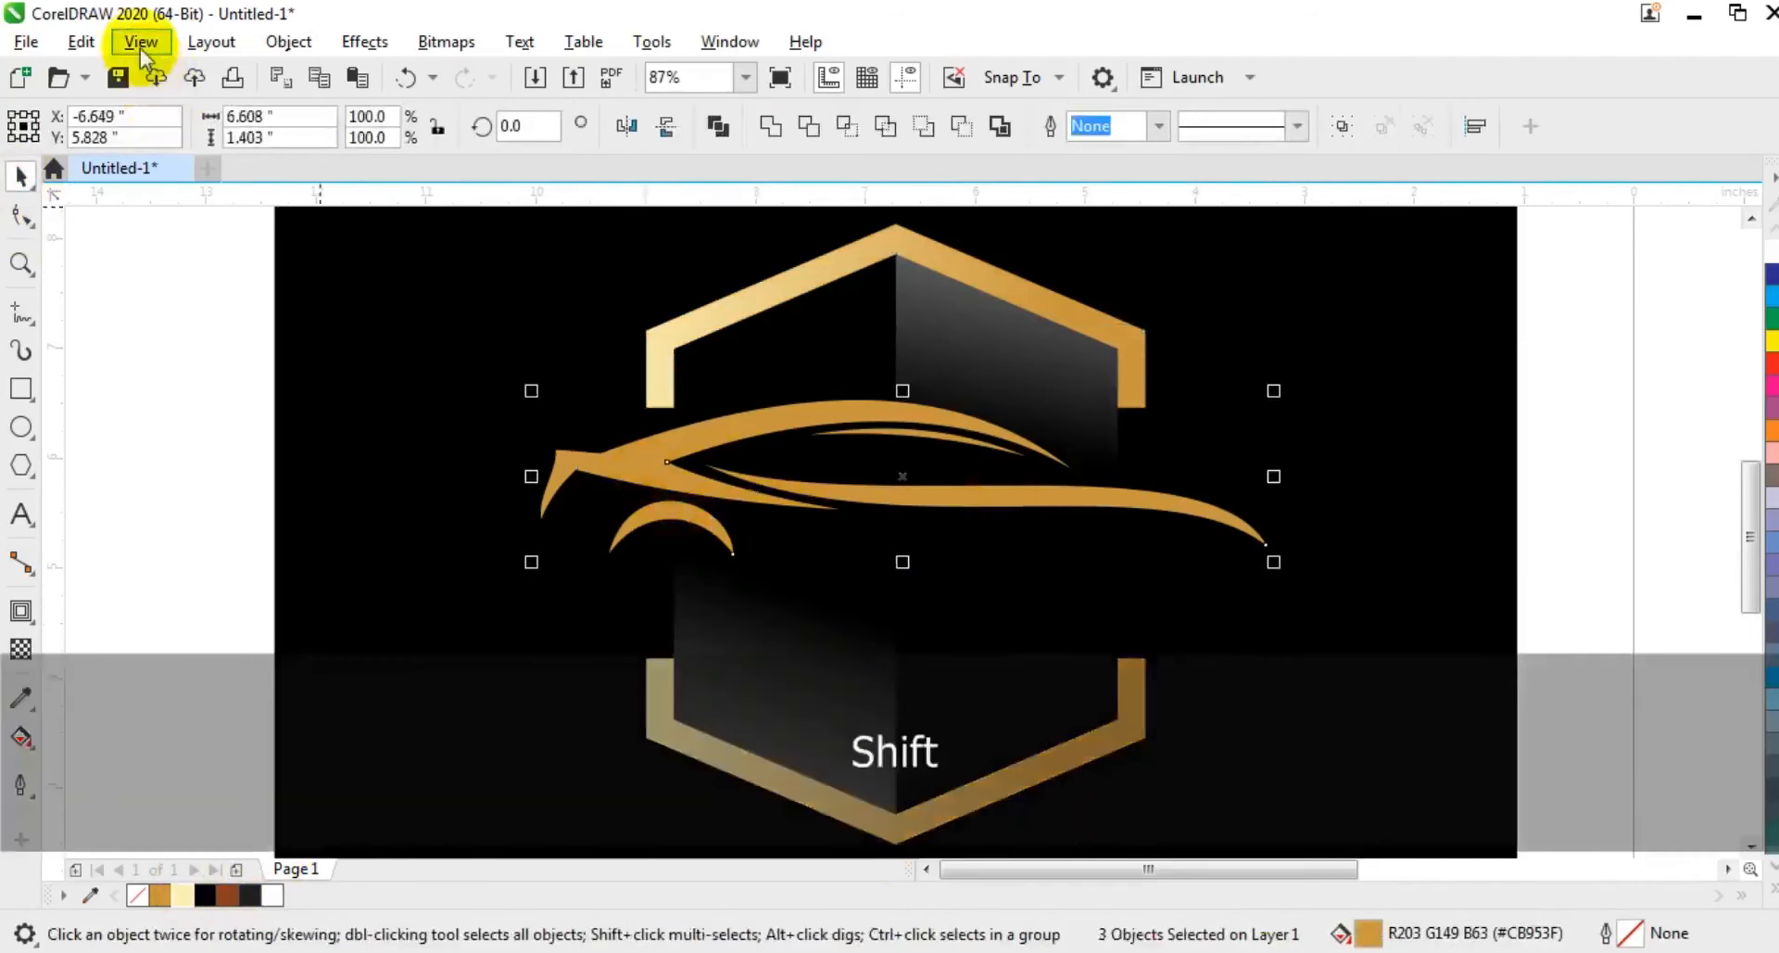
pyautogui.click(80, 41)
pyautogui.click(116, 229)
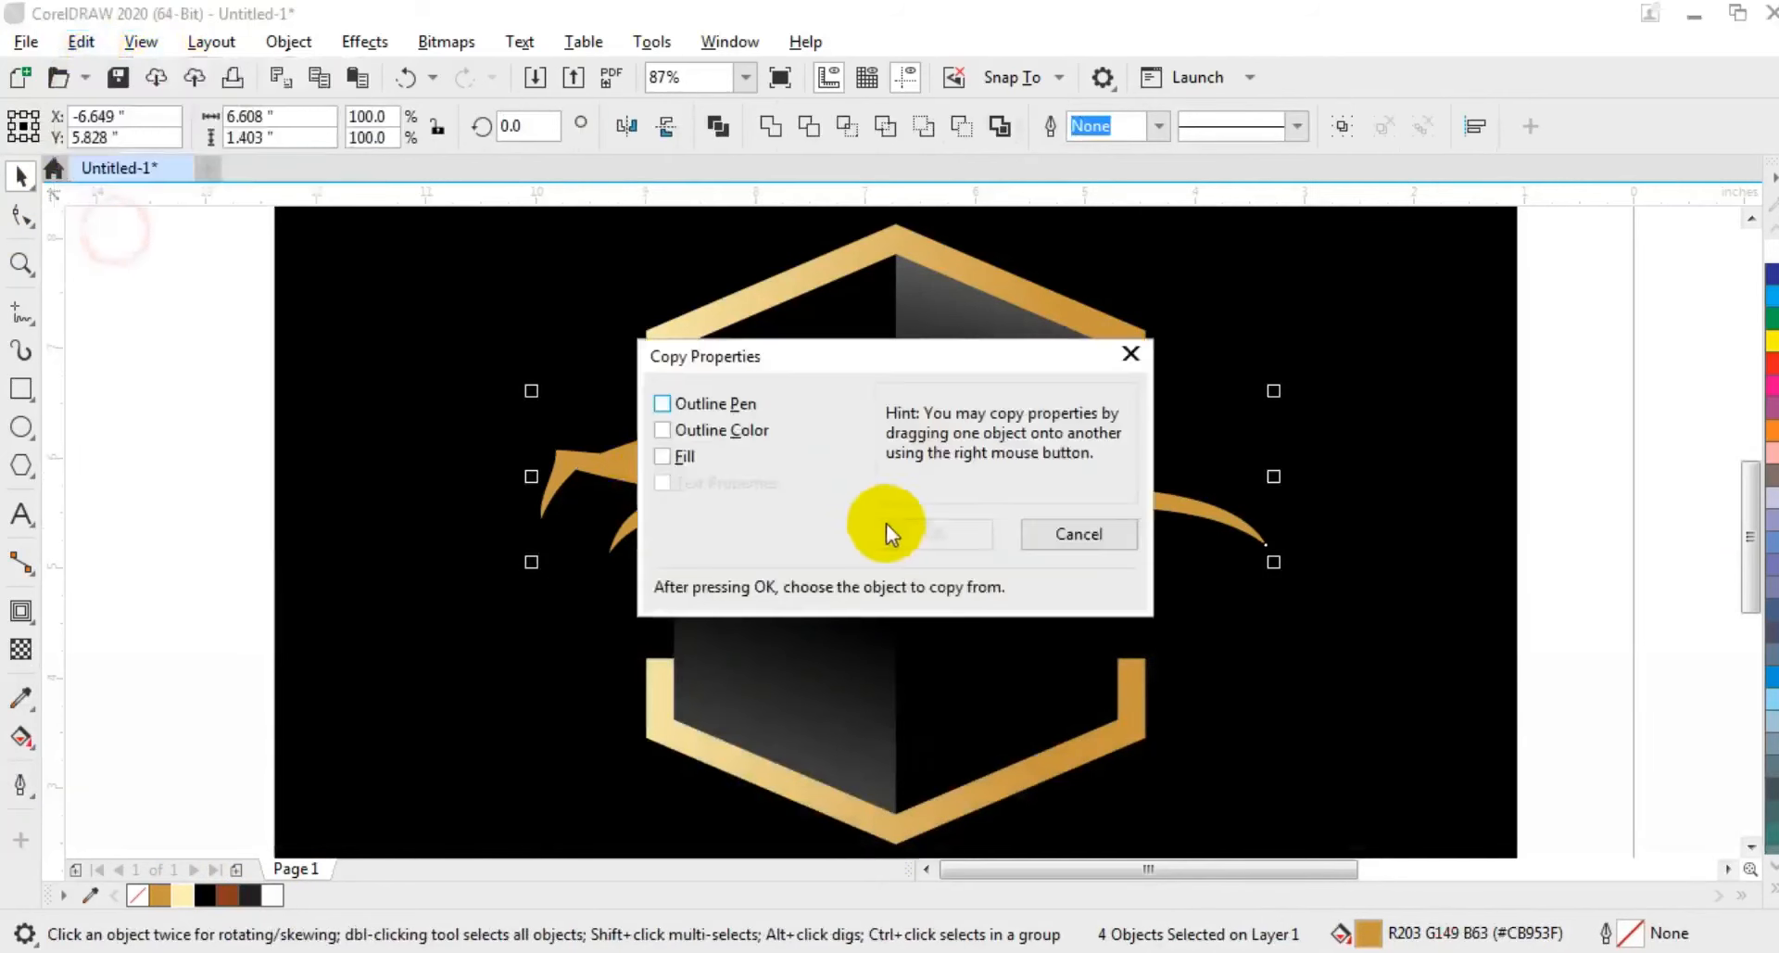
pyautogui.click(669, 458)
pyautogui.click(889, 534)
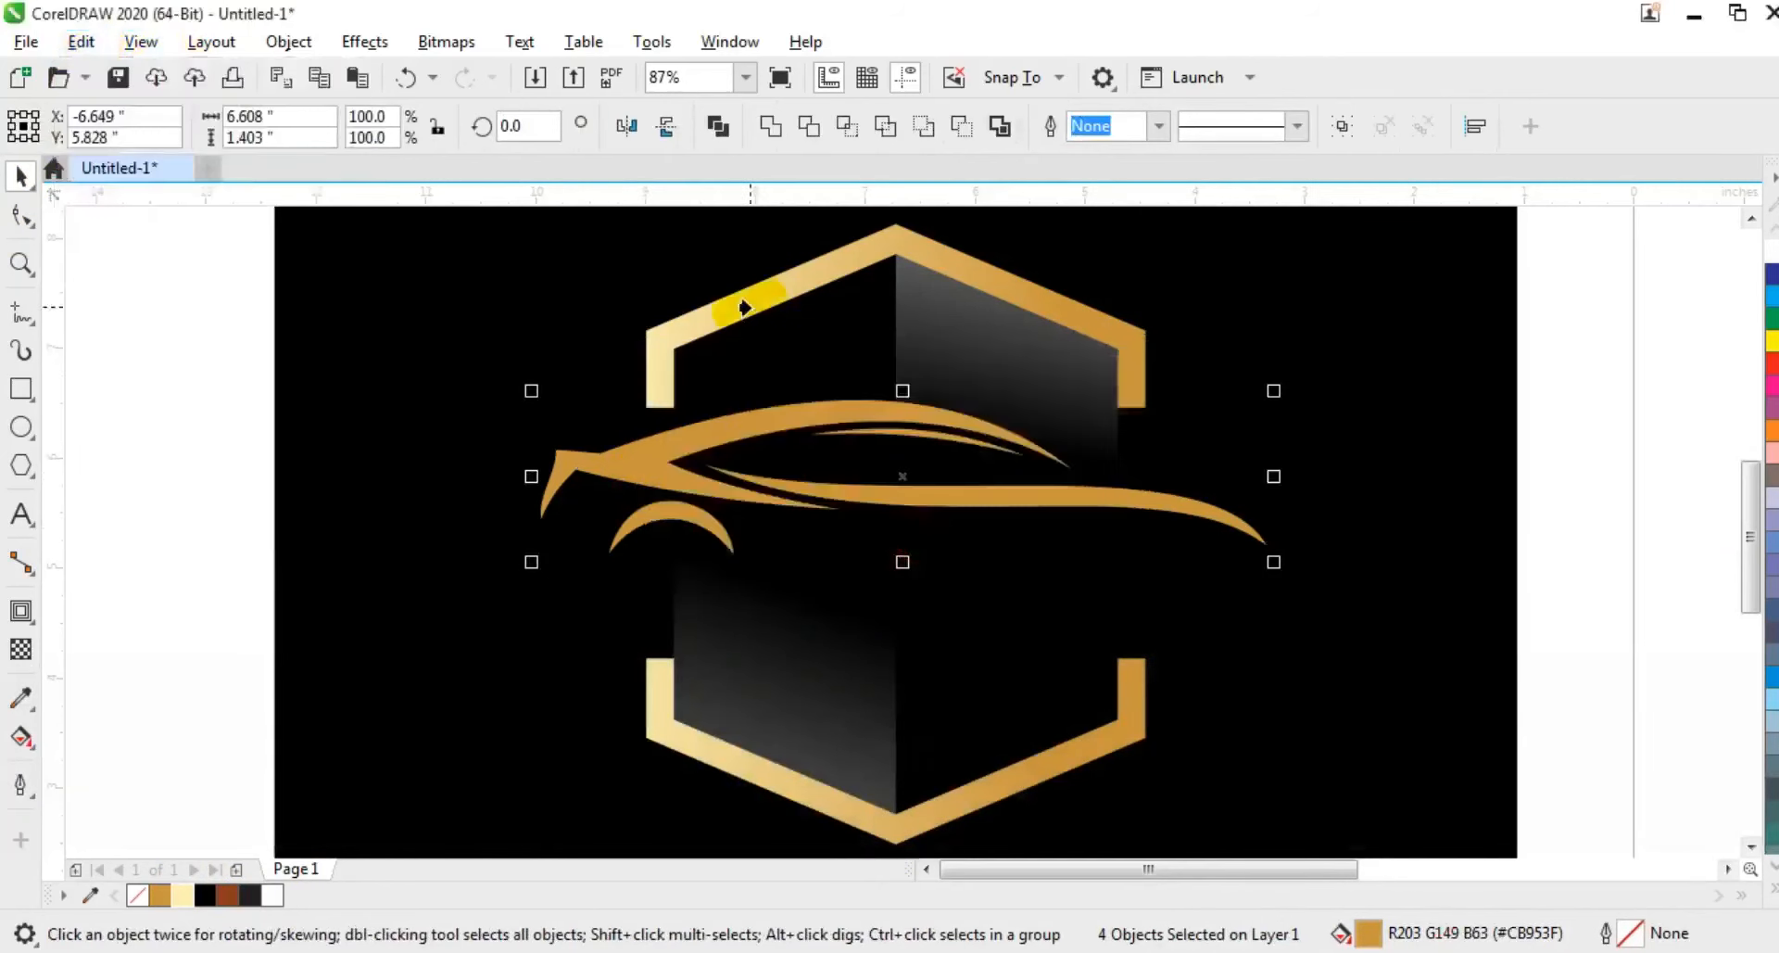
pyautogui.click(751, 307)
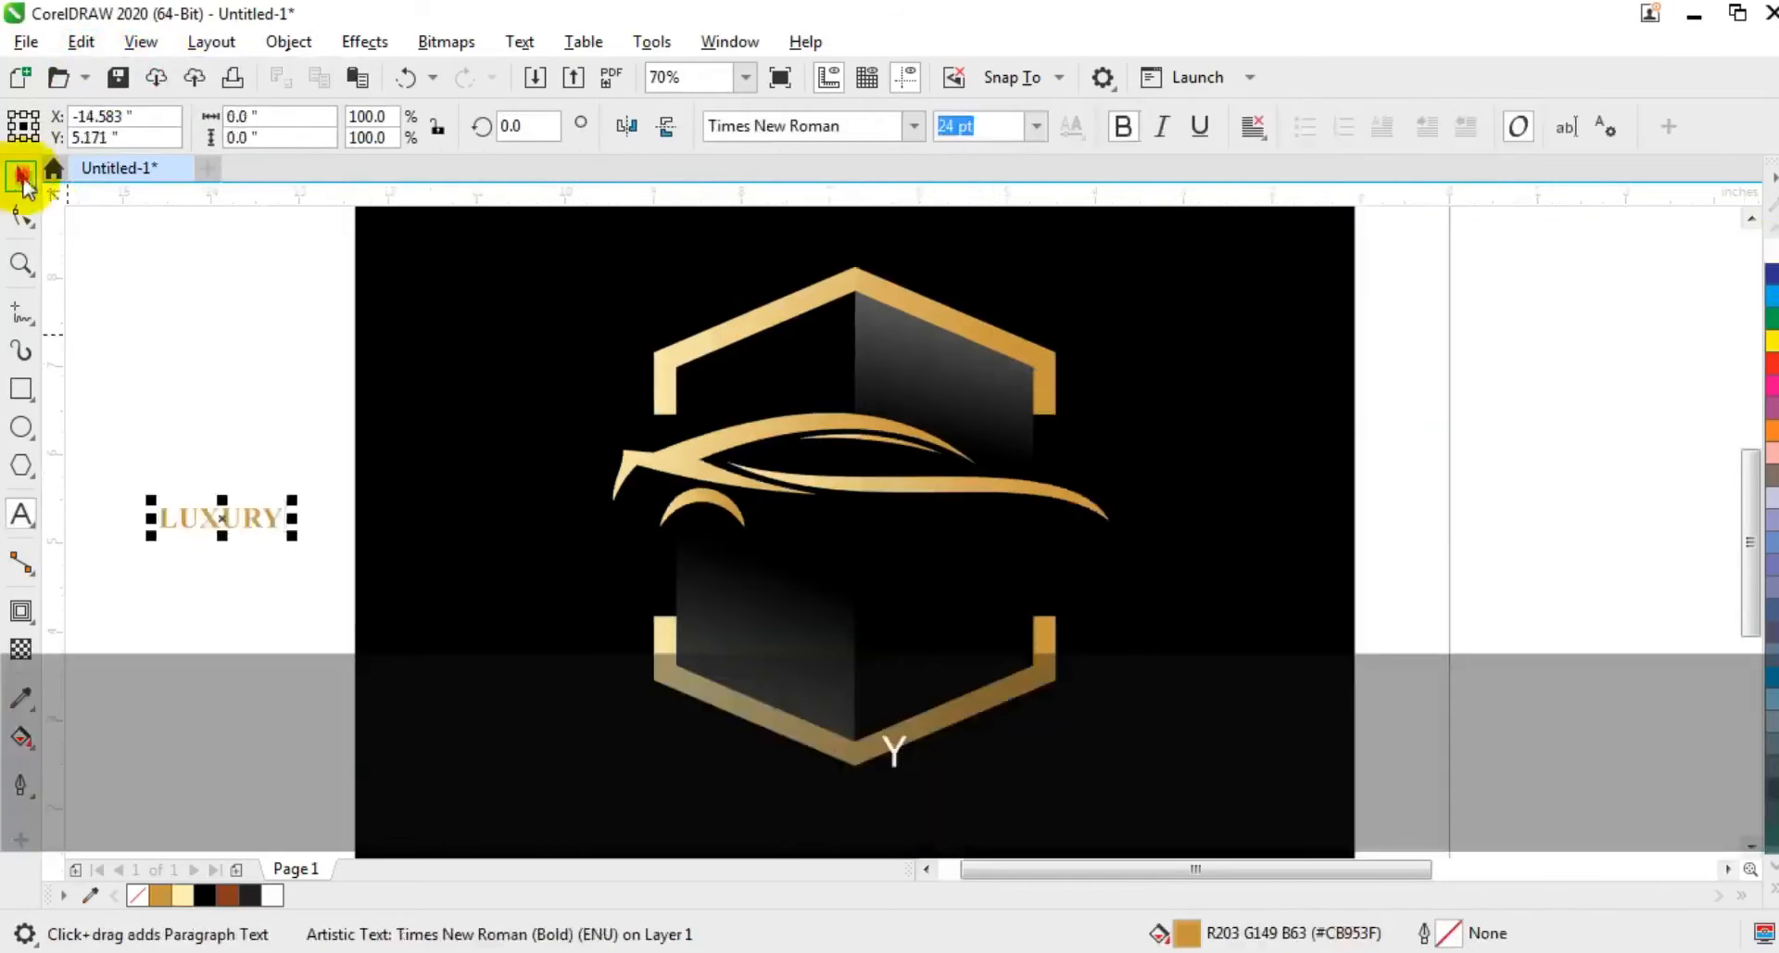
# - Enlarge the LUXURY text to about 72.66 pt and place it beneath the car across the hexagonal frame
pyautogui.moveTo(298, 544); pyautogui.dragTo(434, 615)
pyautogui.moveTo(361, 536); pyautogui.dragTo(1036, 495)
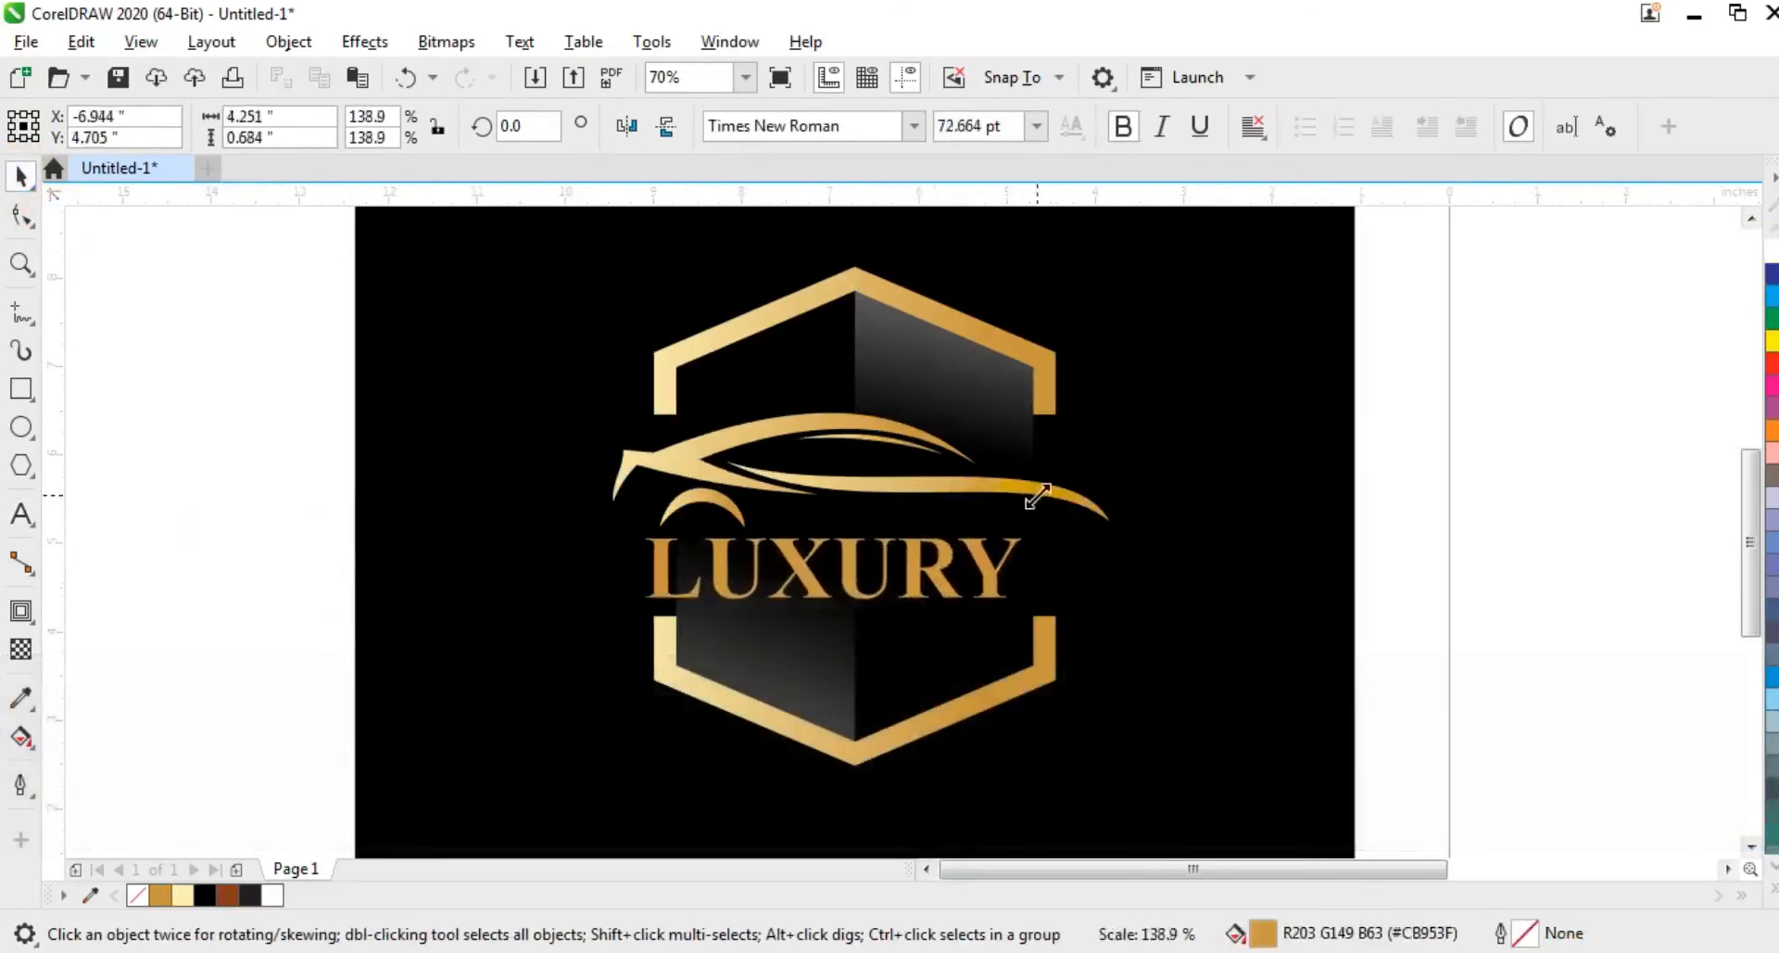
# - Widen the letter spacing of the LUXURY text to span slightly beyond the frame's width
pyautogui.click(20, 215)
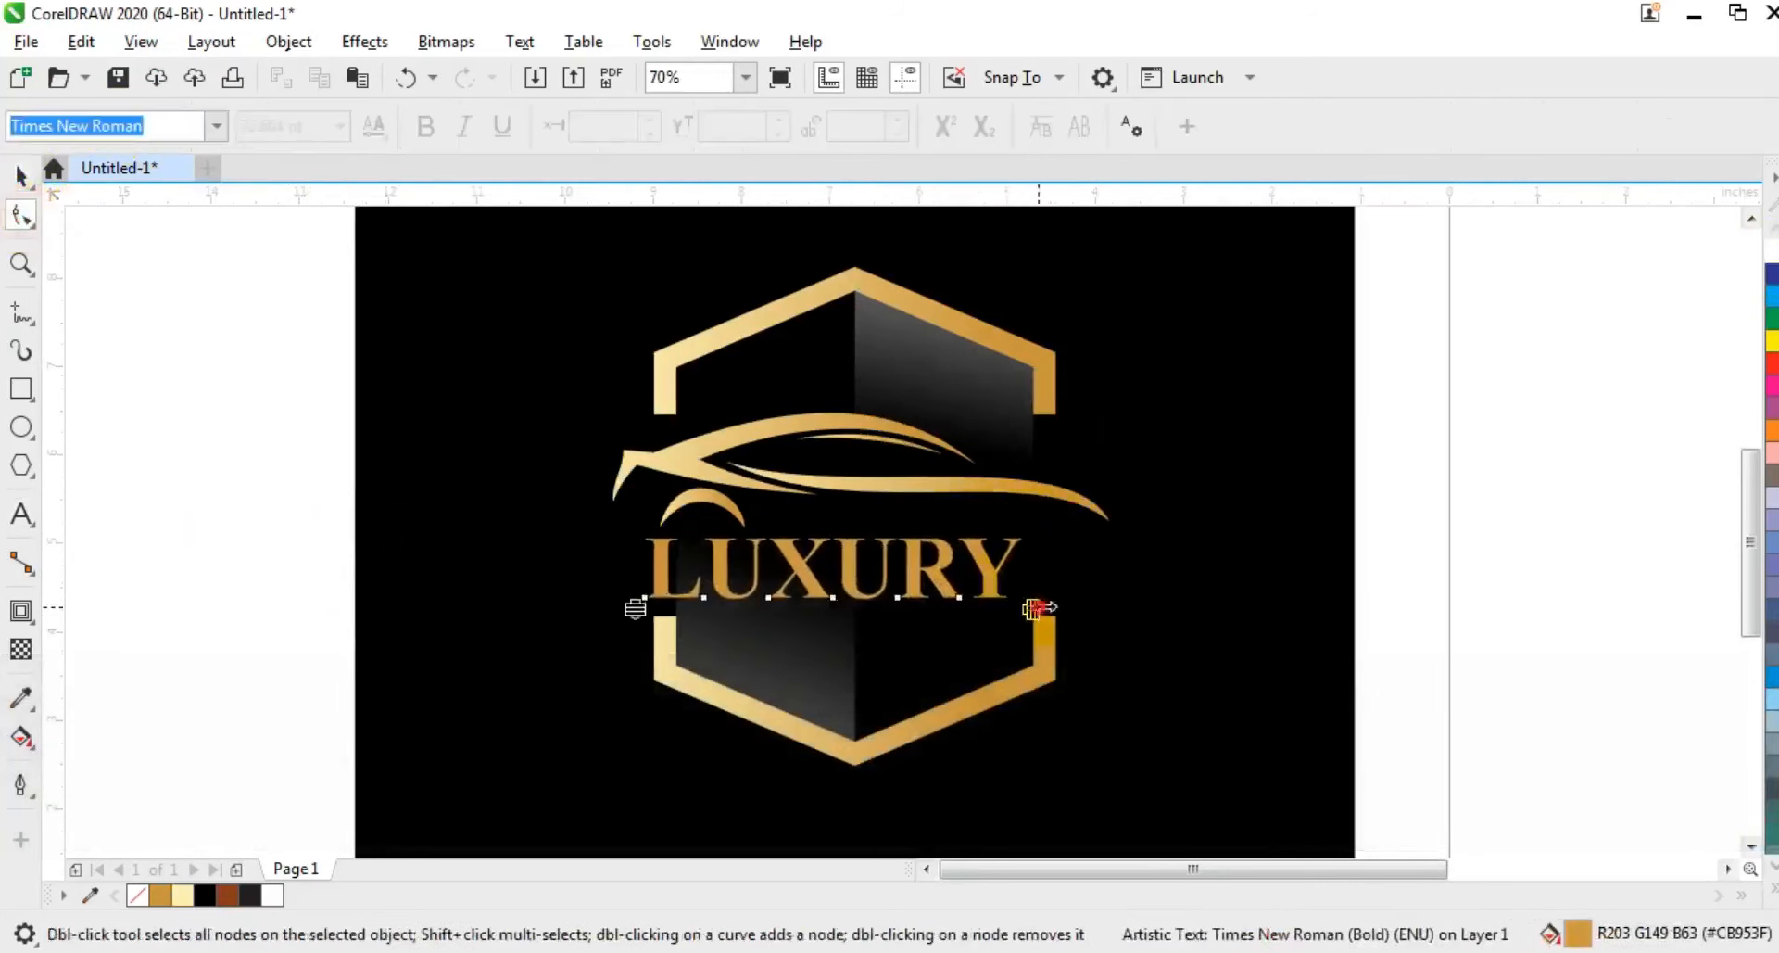
pyautogui.moveTo(1038, 607); pyautogui.dragTo(1072, 607)
pyautogui.click(20, 174)
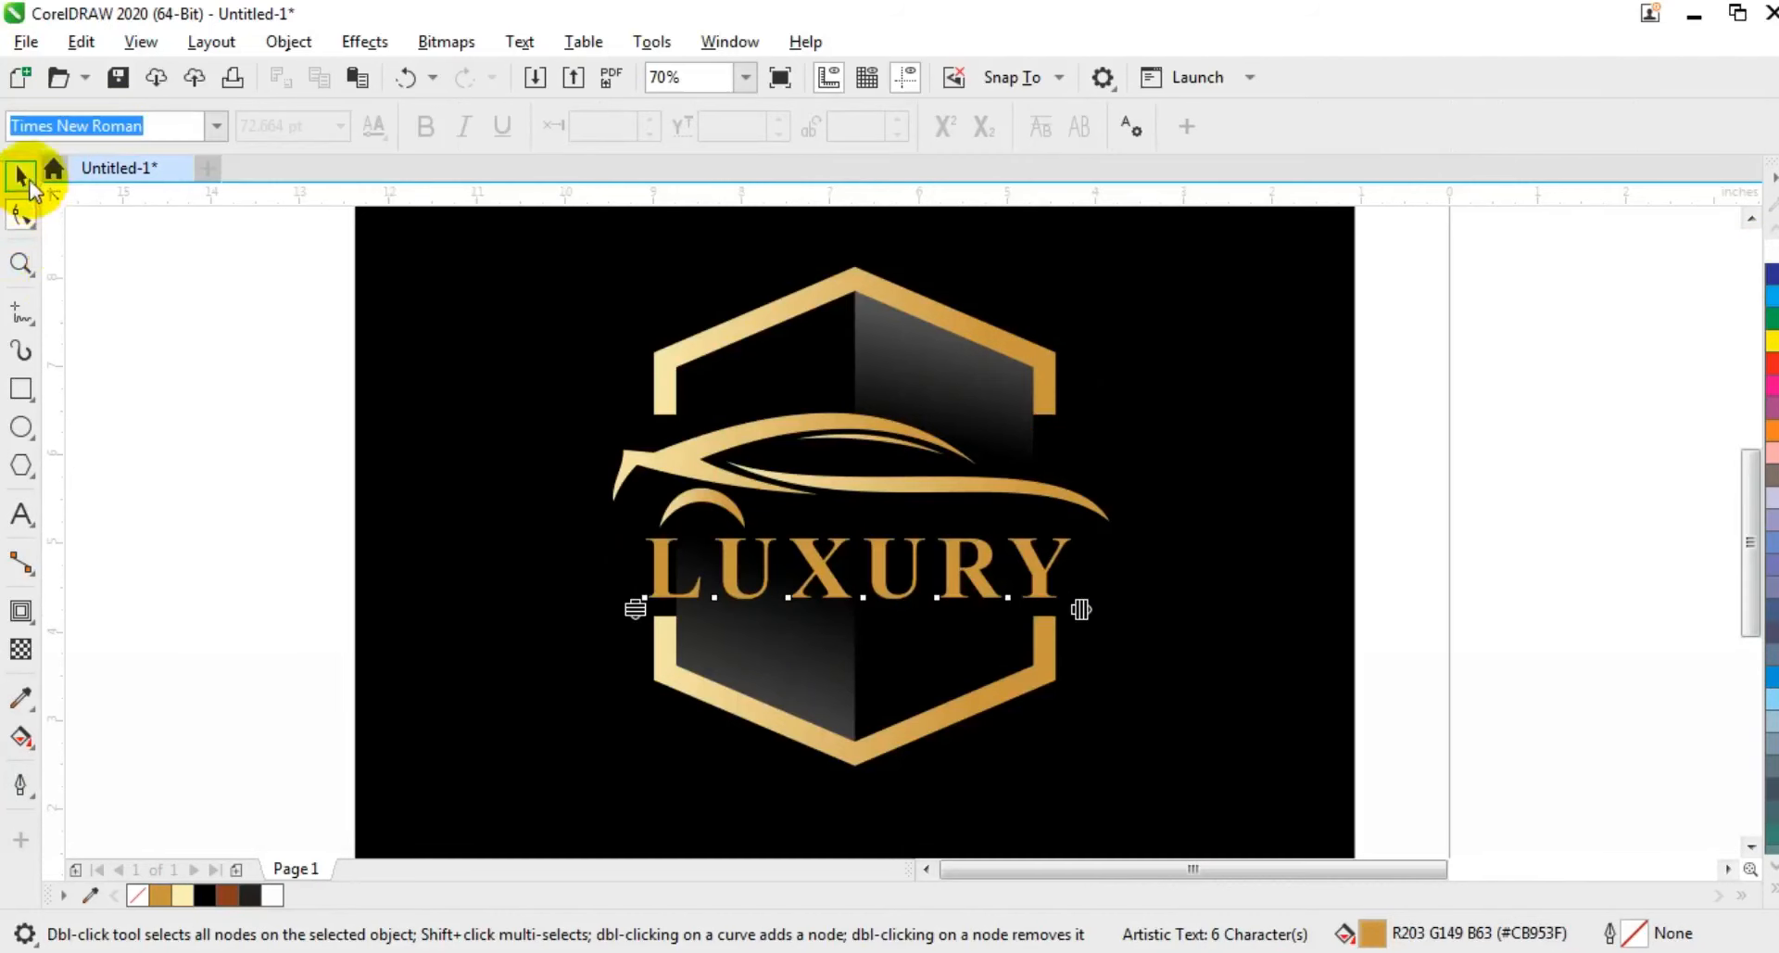
pyautogui.moveTo(174, 360); pyautogui.dragTo(1116, 614)
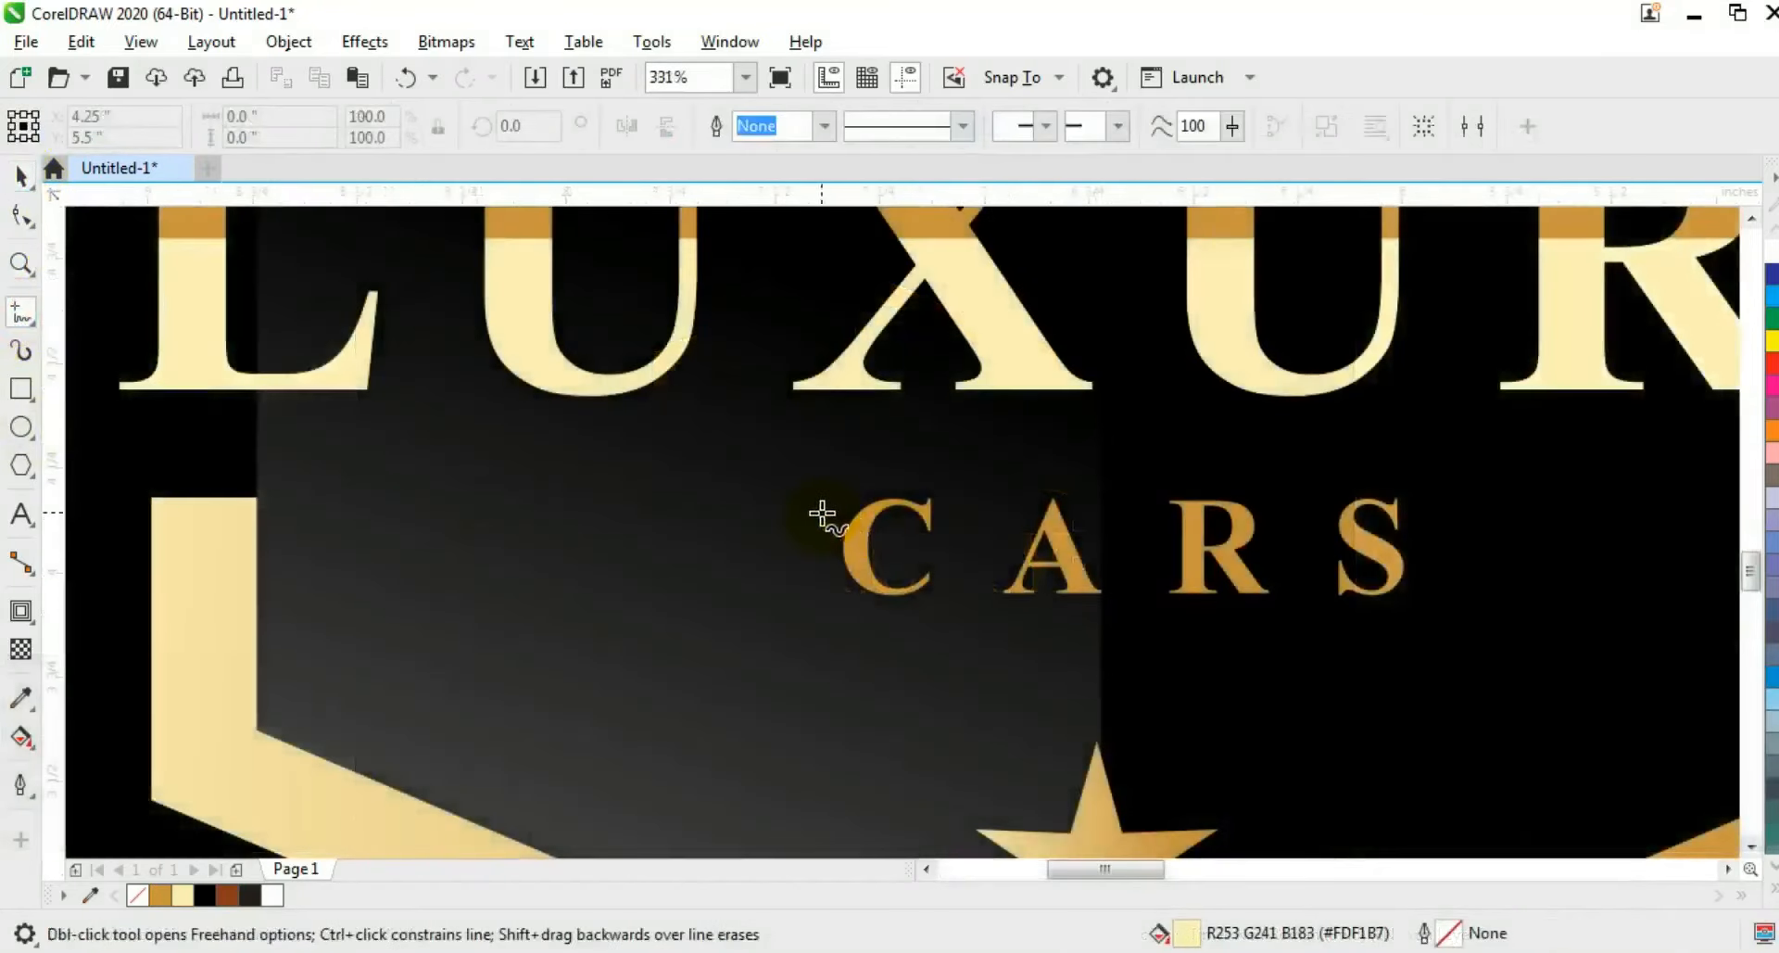
# - Draw a closed wedge about 1.06 in long and 0.15 in high left of CARS, tapering to a point on its left
pyautogui.click(822, 512)
pyautogui.keyDown('ctrl'); pyautogui.doubleClick(822, 580); pyautogui.keyUp('ctrl')
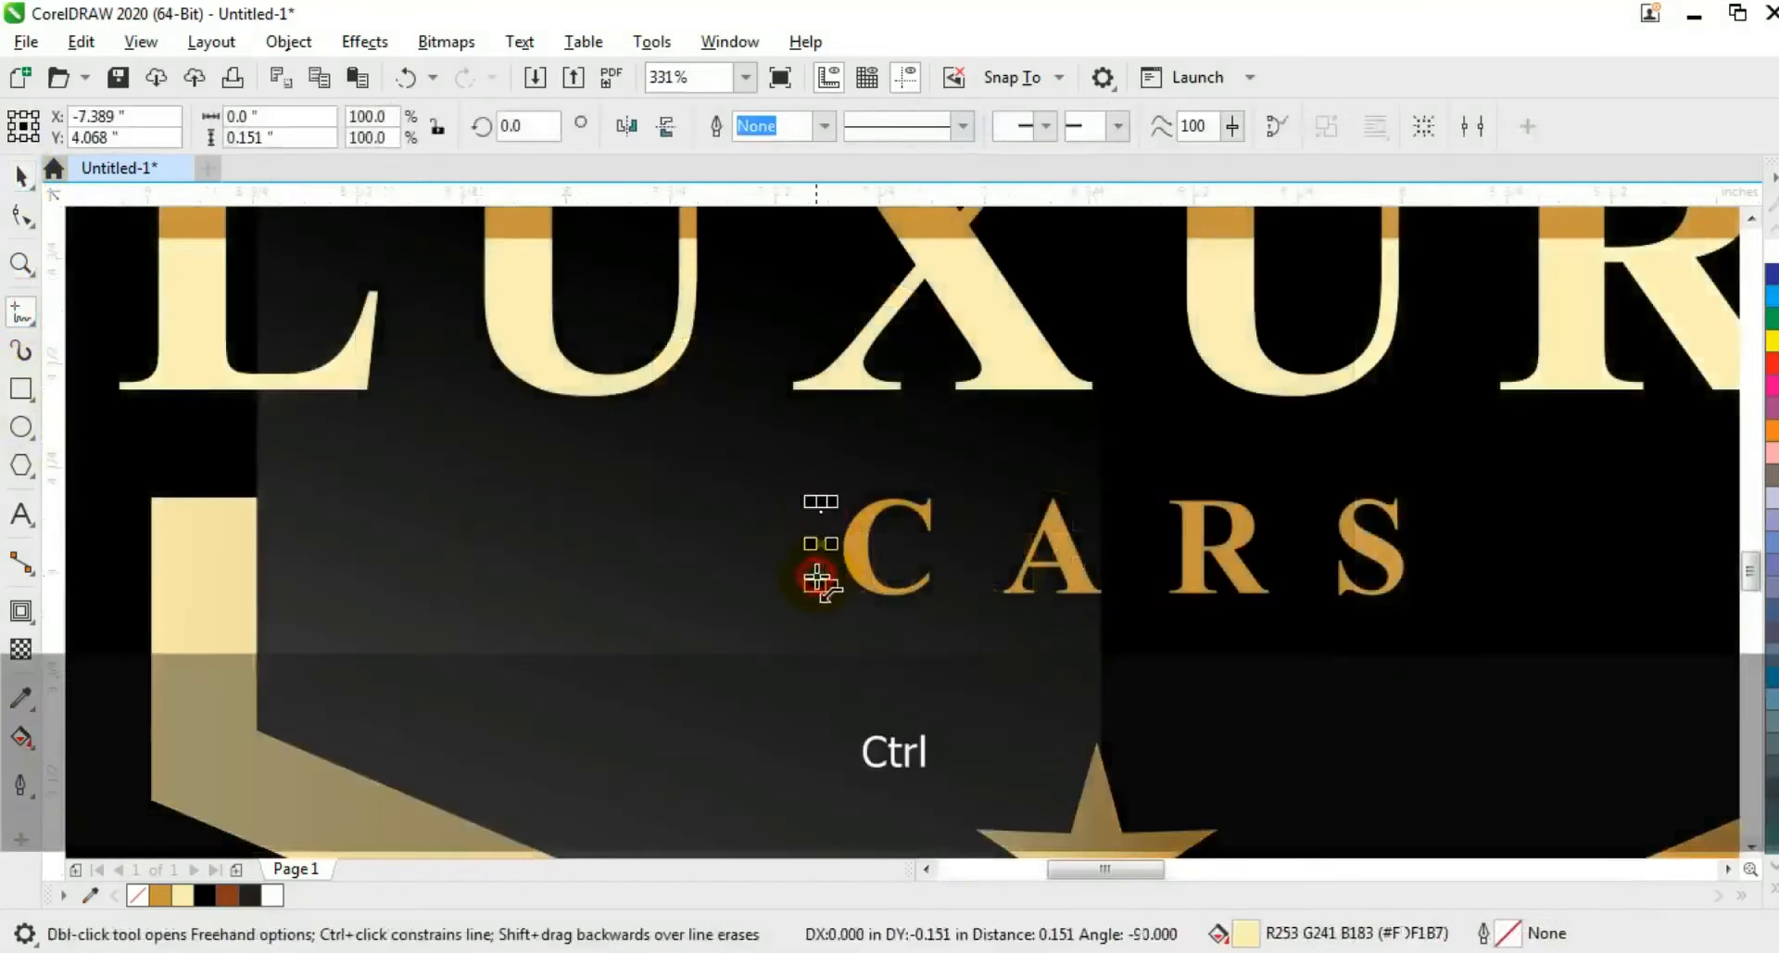
pyautogui.doubleClick(380, 549)
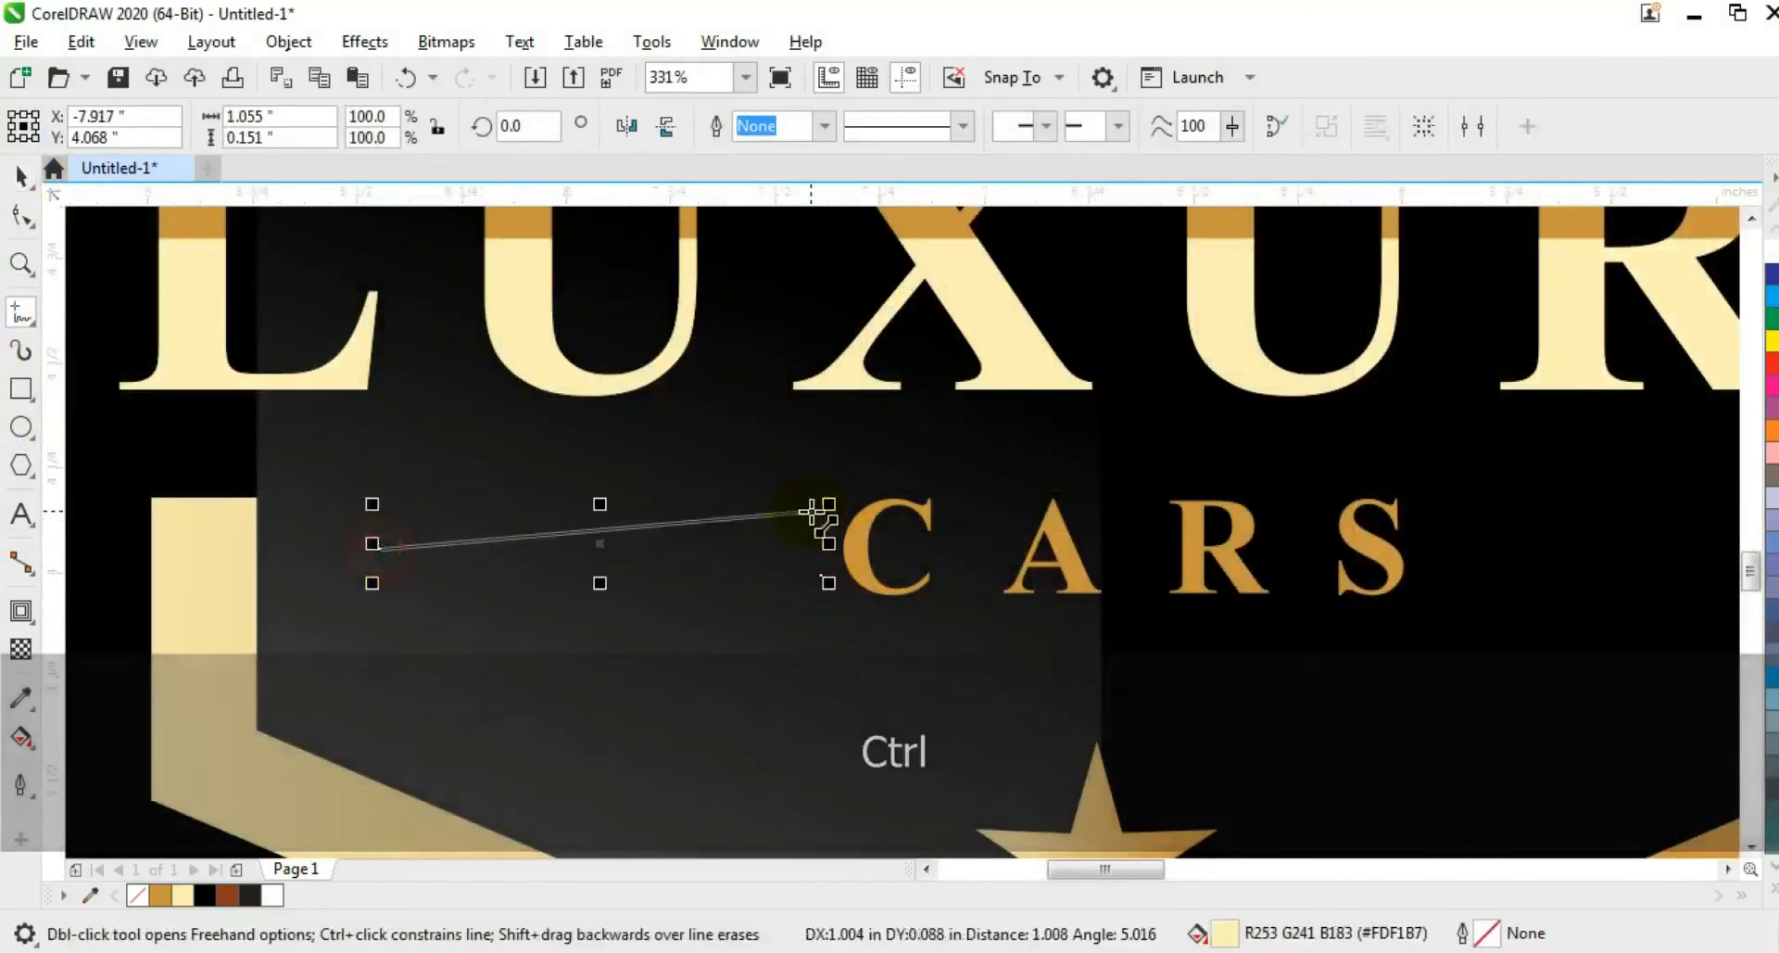
pyautogui.click(820, 512)
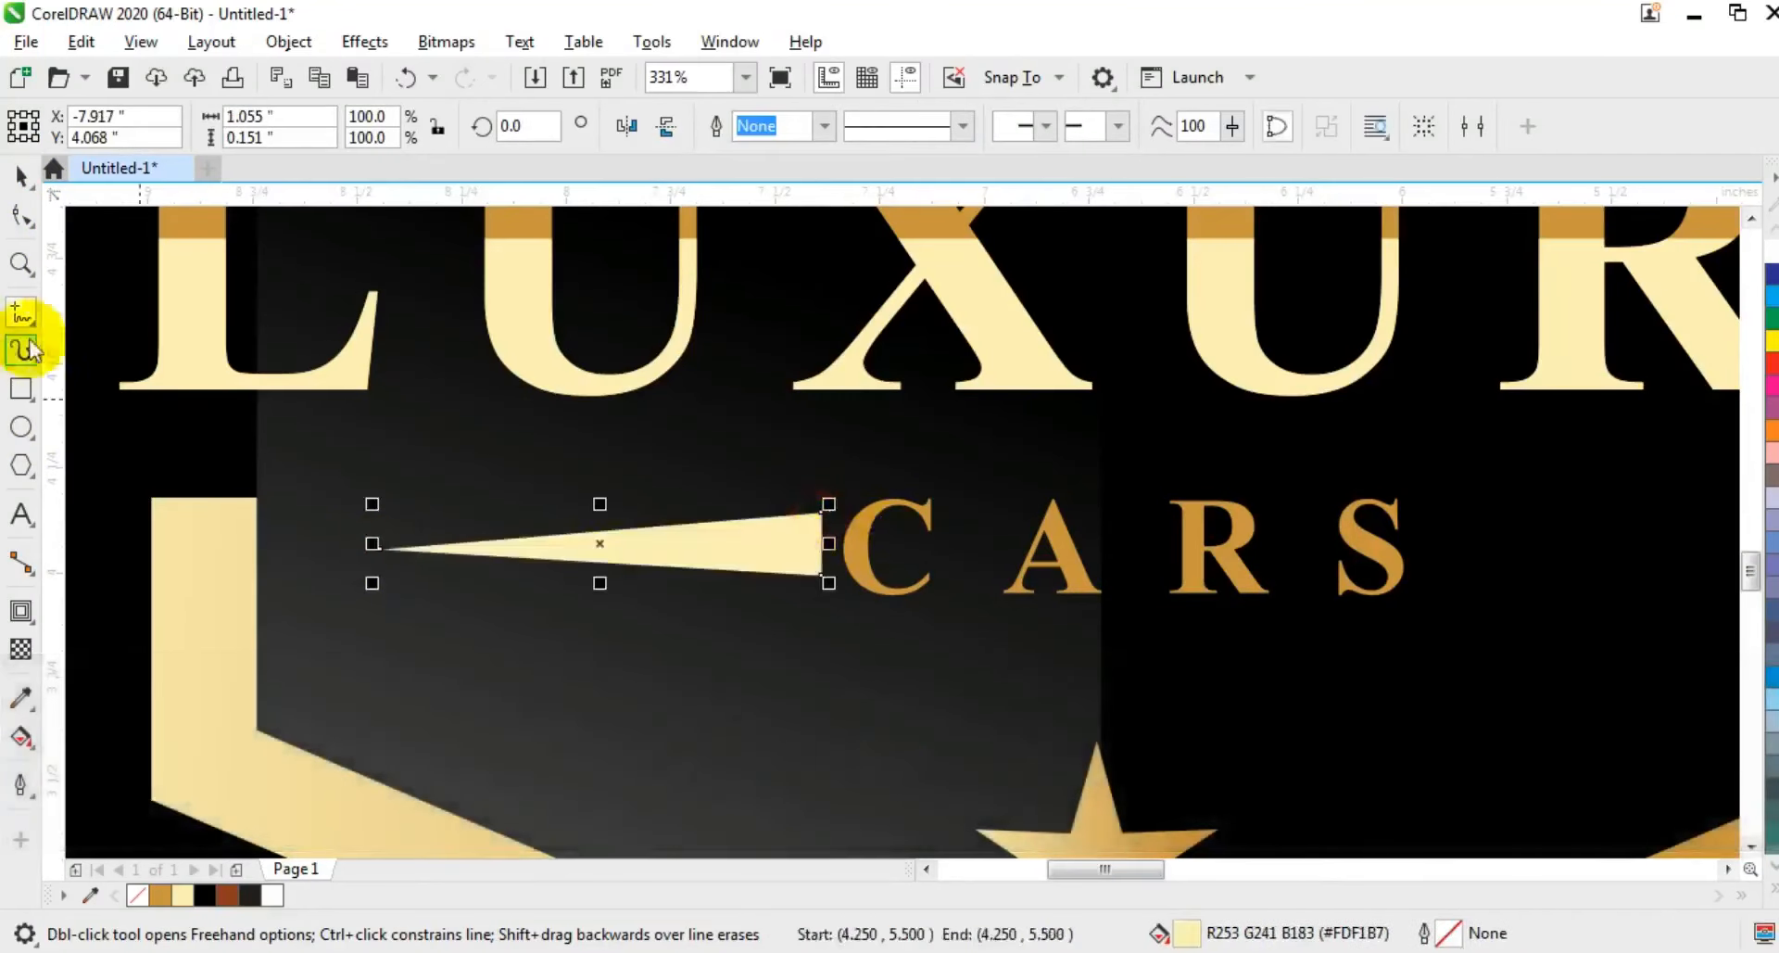
# - Resize the wedge to about 1.04 by 0.094 in and fill it with the gold #CB953F
pyautogui.click(20, 176)
pyautogui.moveTo(599, 503); pyautogui.dragTo(604, 509)
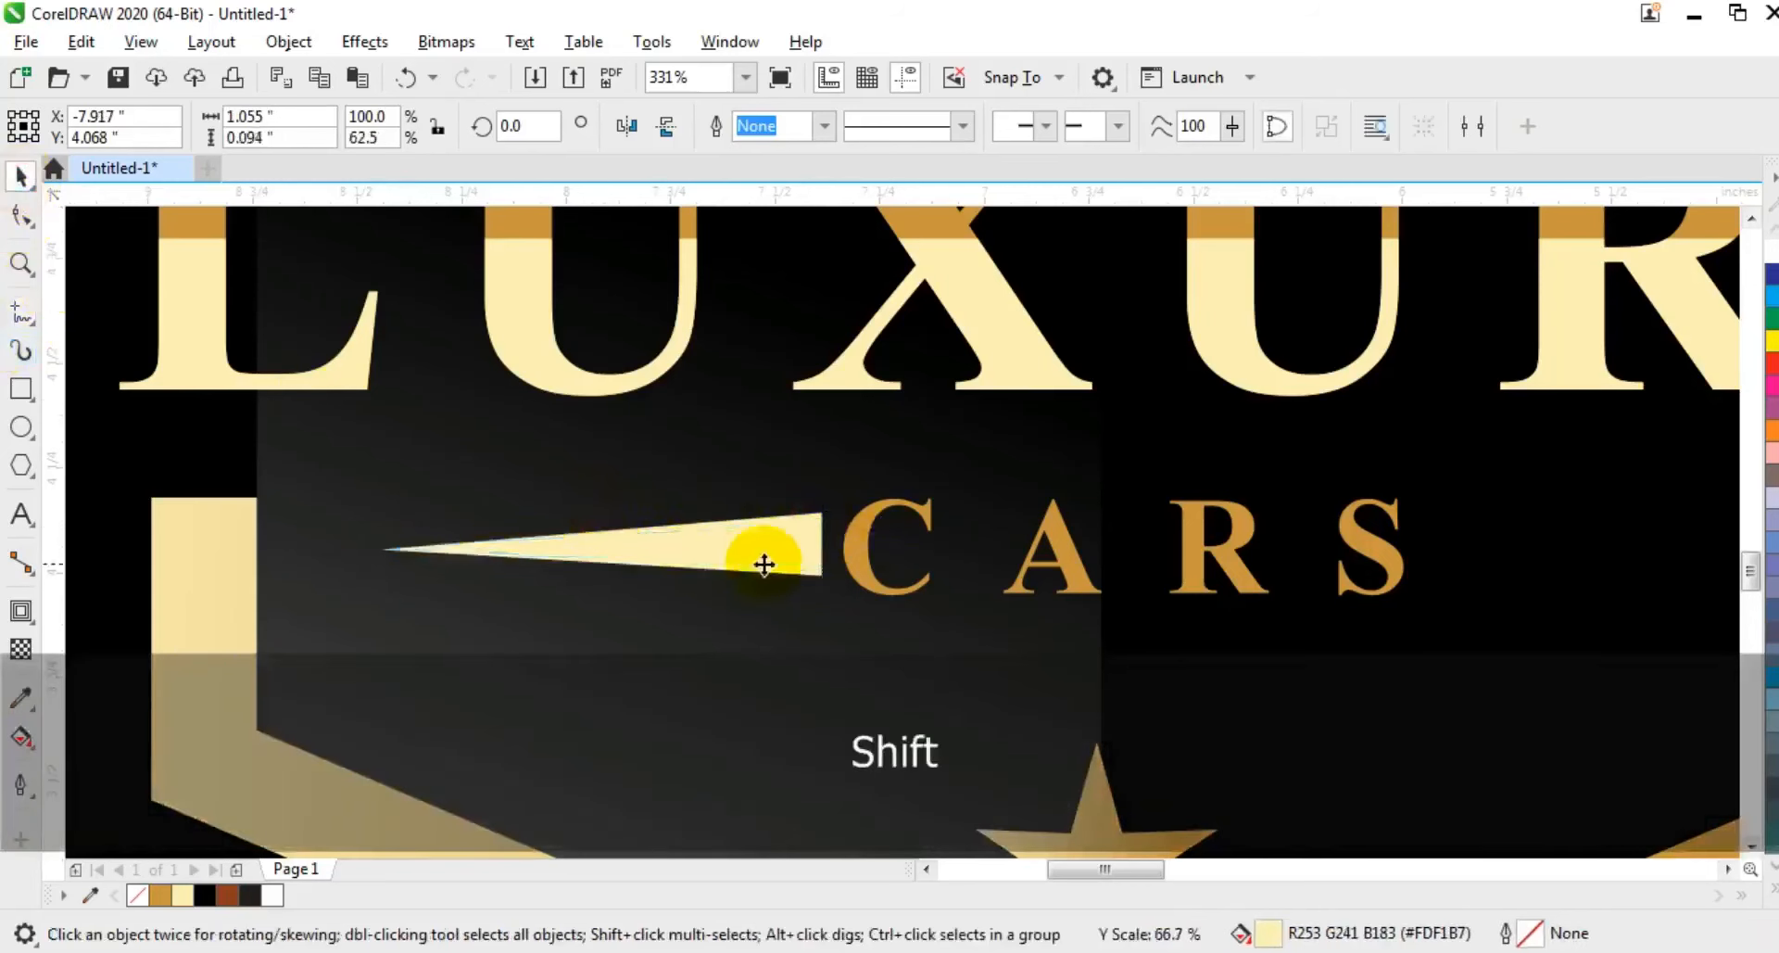
pyautogui.moveTo(752, 553); pyautogui.dragTo(828, 555)
pyautogui.click(159, 894)
# - Create a mirrored copy of the wedge on the right side of CARS and group both wedges
pyautogui.press('F3')
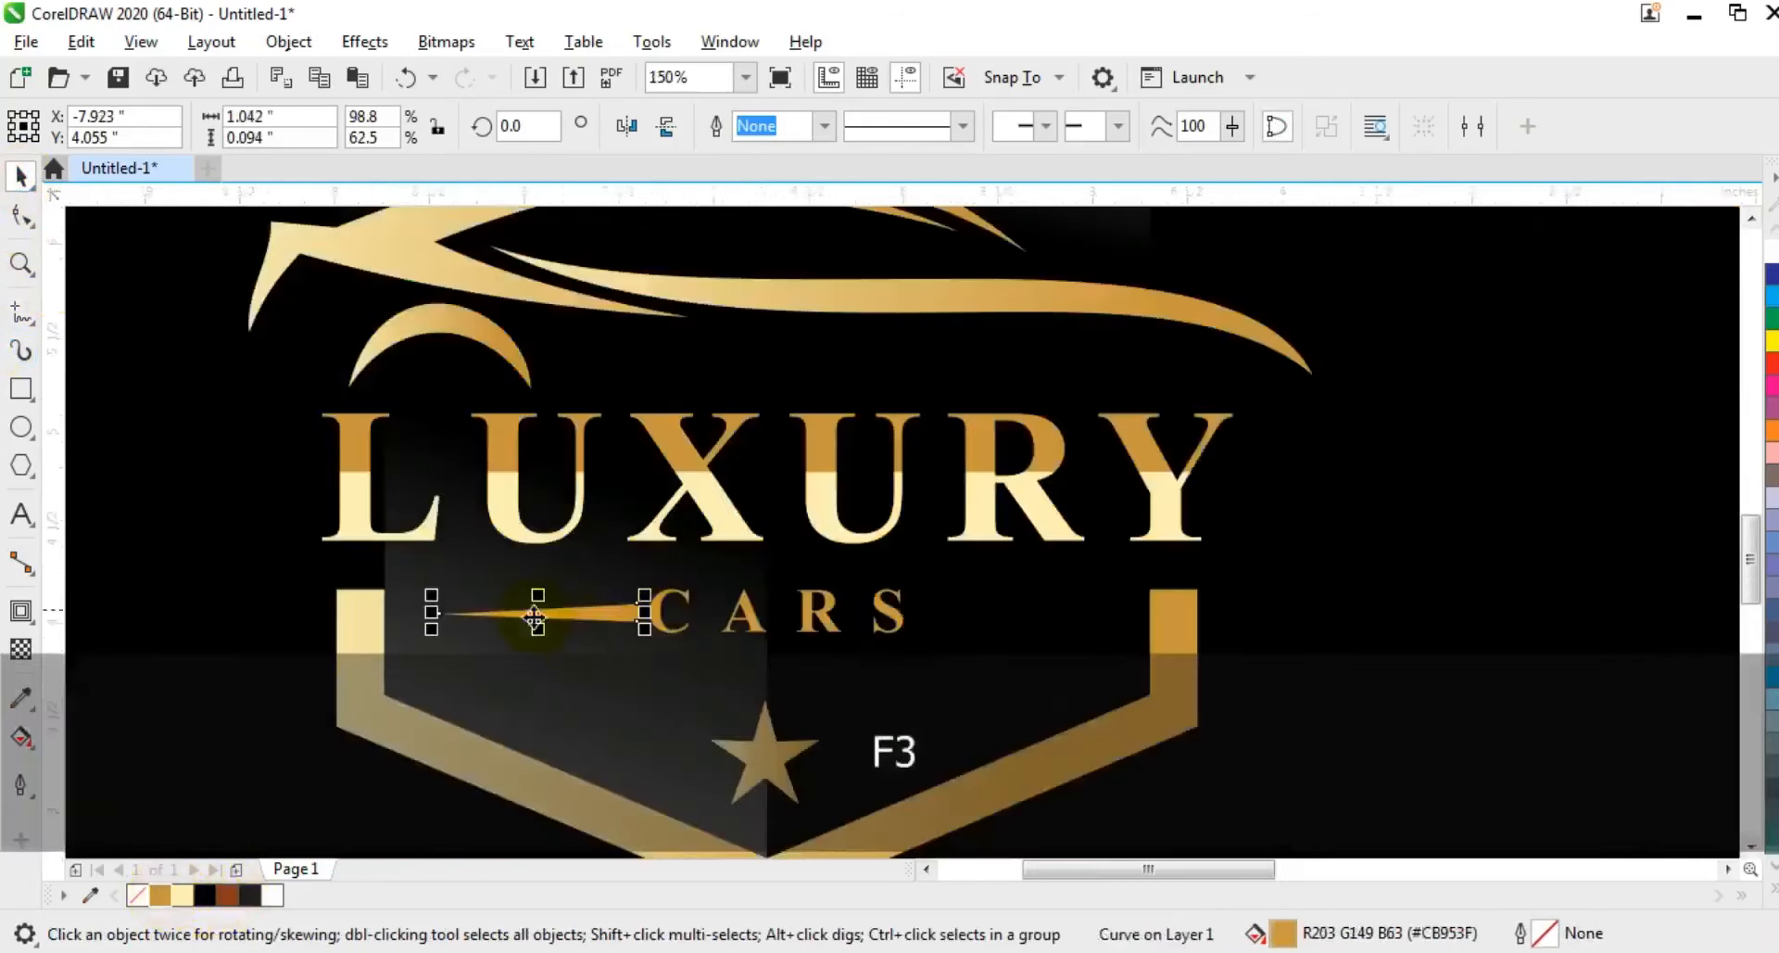
pyautogui.moveTo(431, 616); pyautogui.dragTo(727, 616)
pyautogui.moveTo(990, 625); pyautogui.dragTo(1003, 625)
pyautogui.keyDown('shift'); pyautogui.click(566, 614); pyautogui.keyUp('shift')
pyautogui.hotkey('ctrl', 'g')
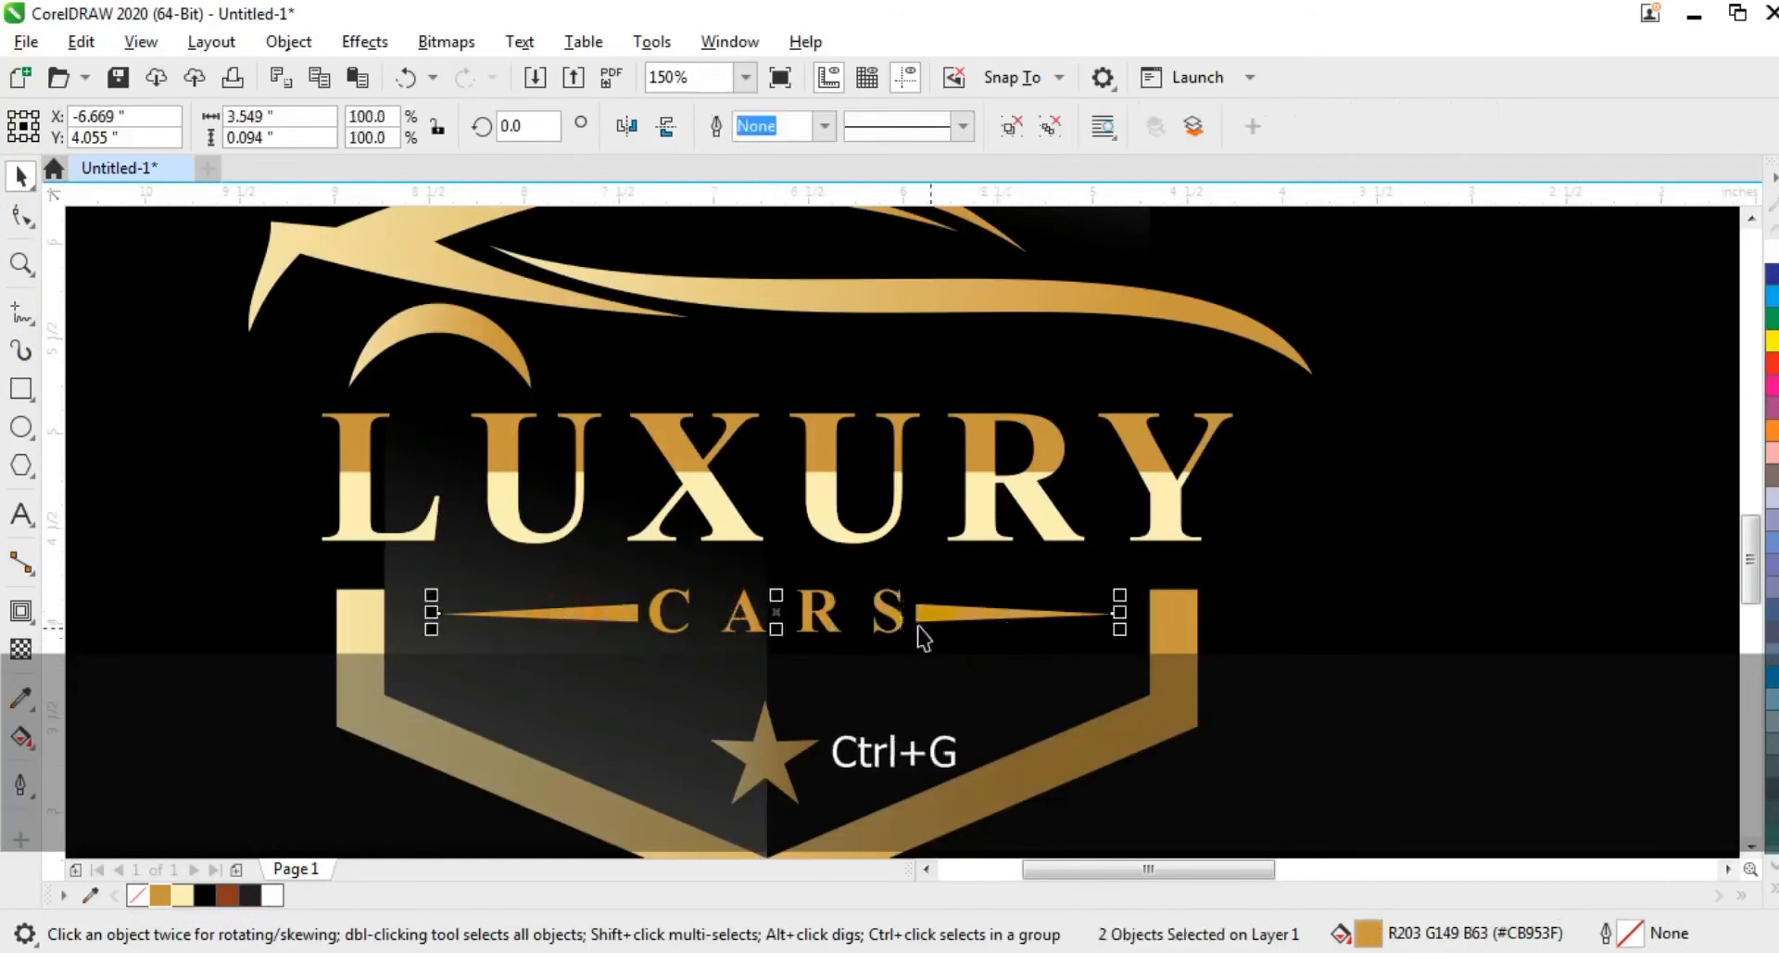
# - Align the grouped wedges and the CARS text on a shared vertical center line
pyautogui.keyDown('shift'); pyautogui.click(885, 635); pyautogui.keyUp('shift')
pyautogui.press('c')
pyautogui.press('F3')
pyautogui.press('Escape')
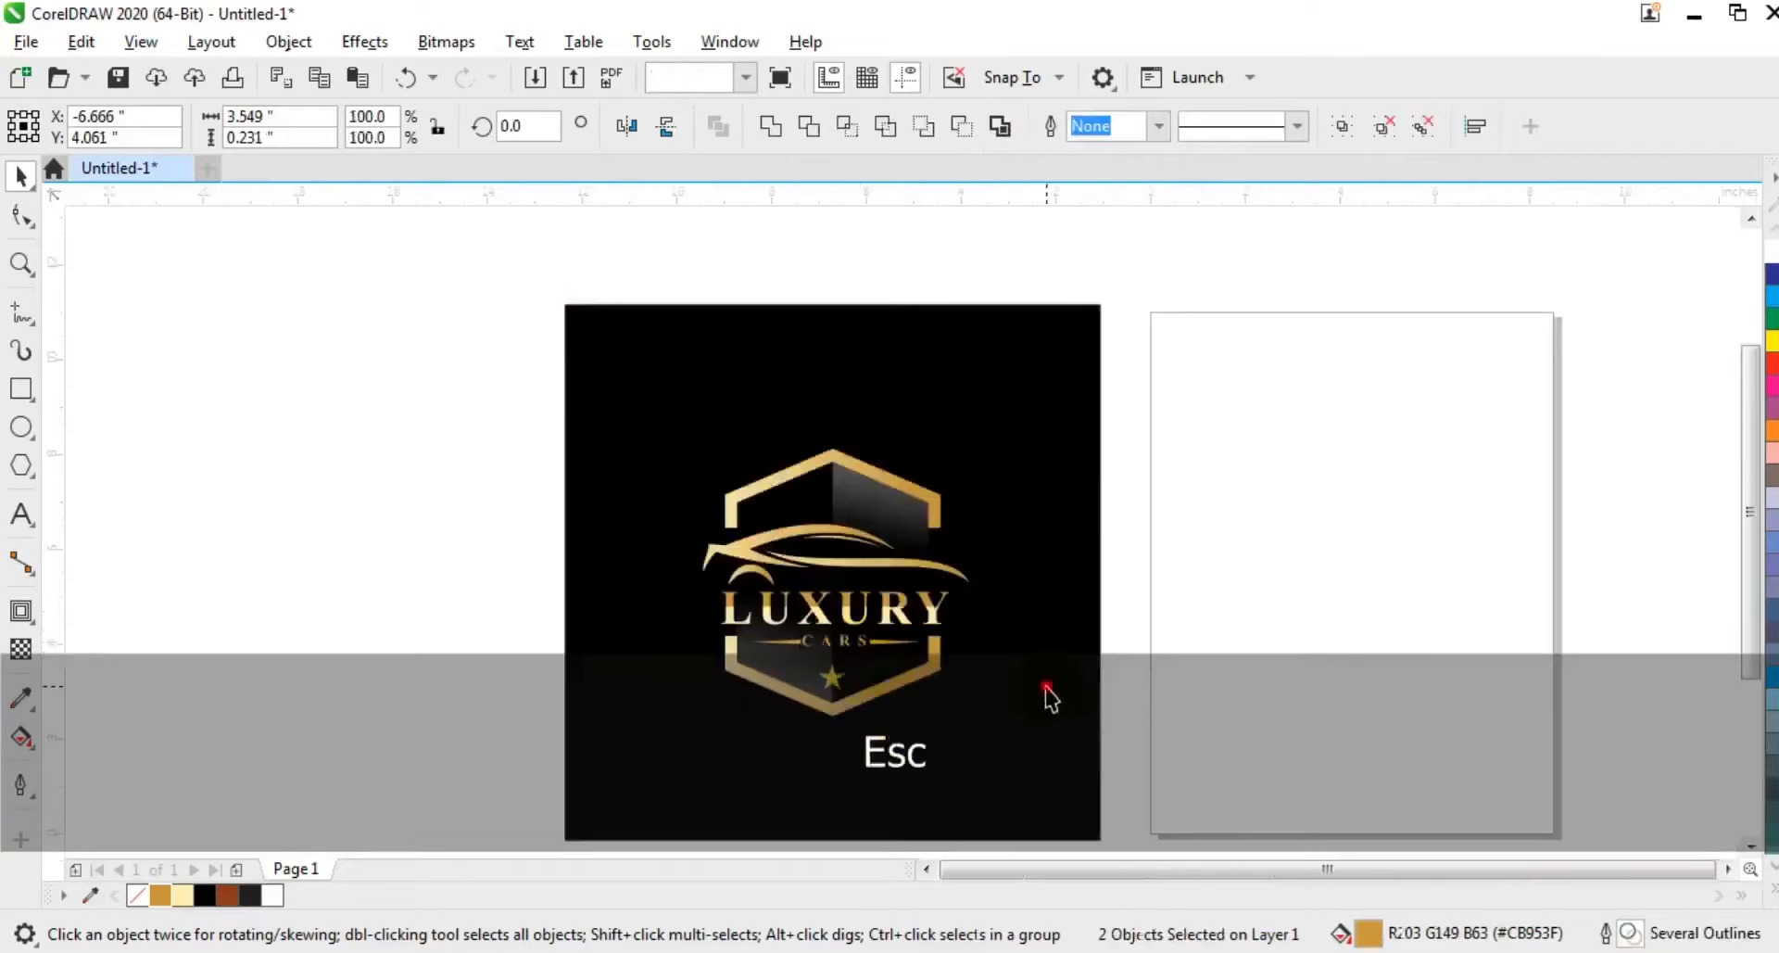
# - Draw a five-sided polygon about 1.29 by 1.23 in on the black background, outside the frame's upper-left side
pyautogui.hotkey('shift', 'F2')
pyautogui.press('Escape')
pyautogui.click(27, 276)
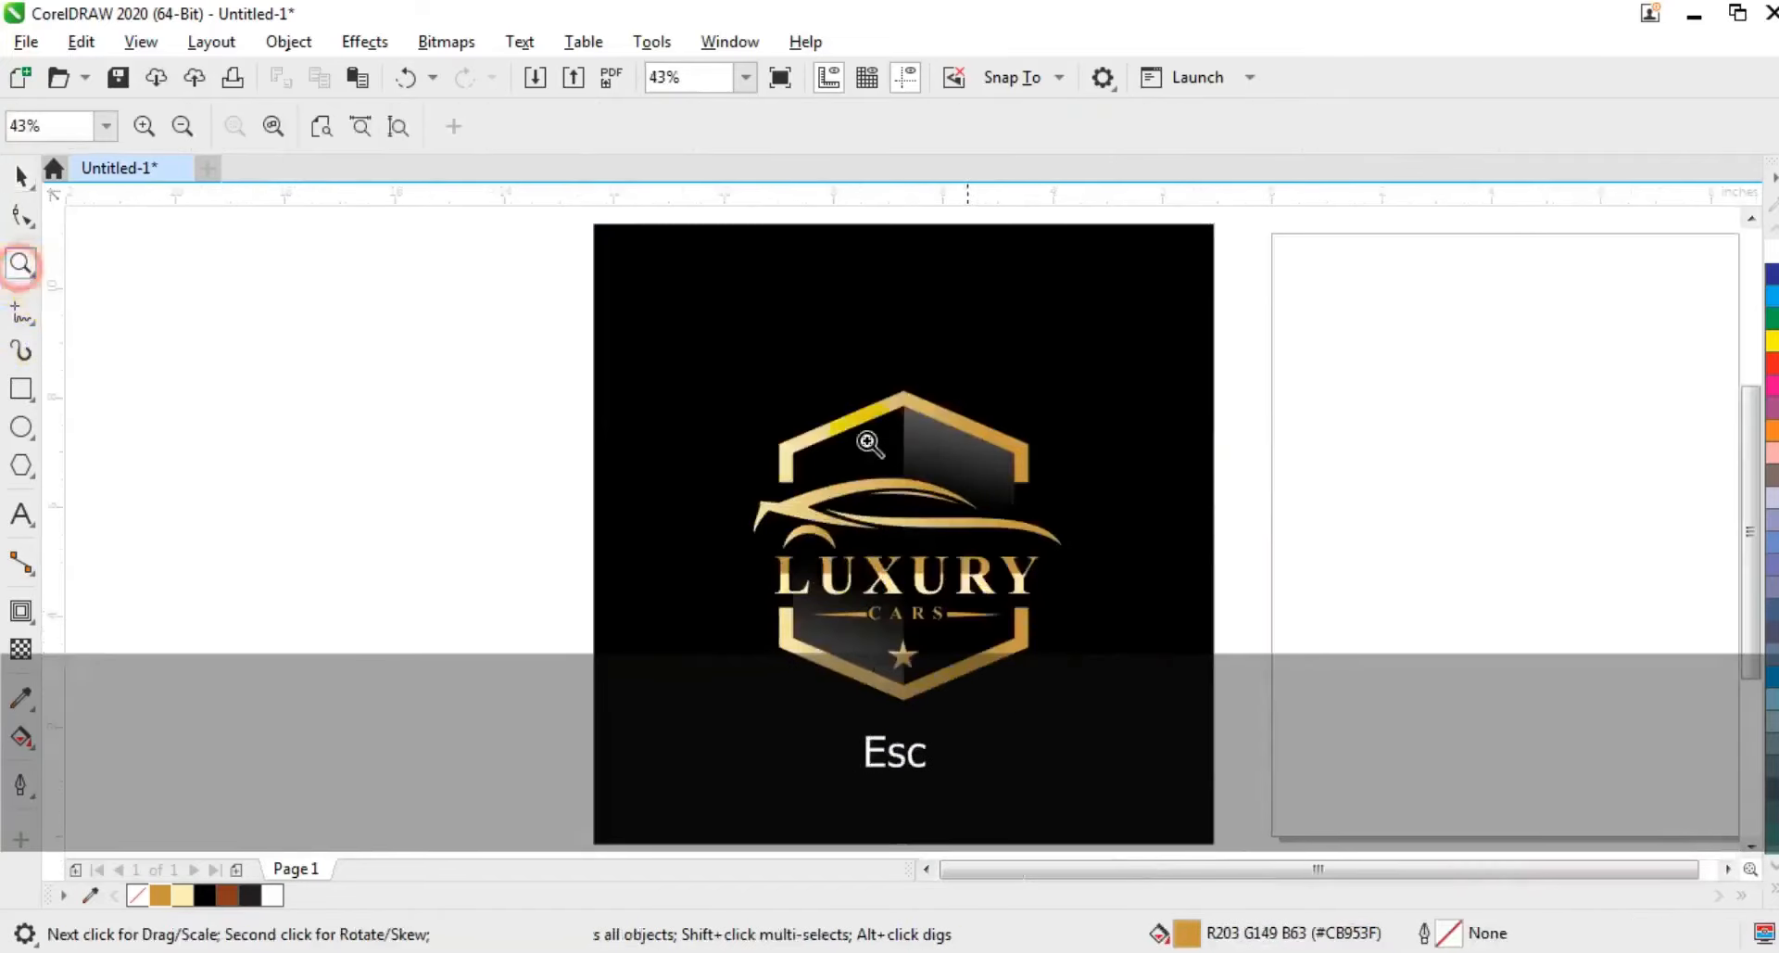
pyautogui.moveTo(705, 360); pyautogui.dragTo(1180, 706)
pyautogui.click(23, 465)
pyautogui.moveTo(405, 263); pyautogui.dragTo(541, 386)
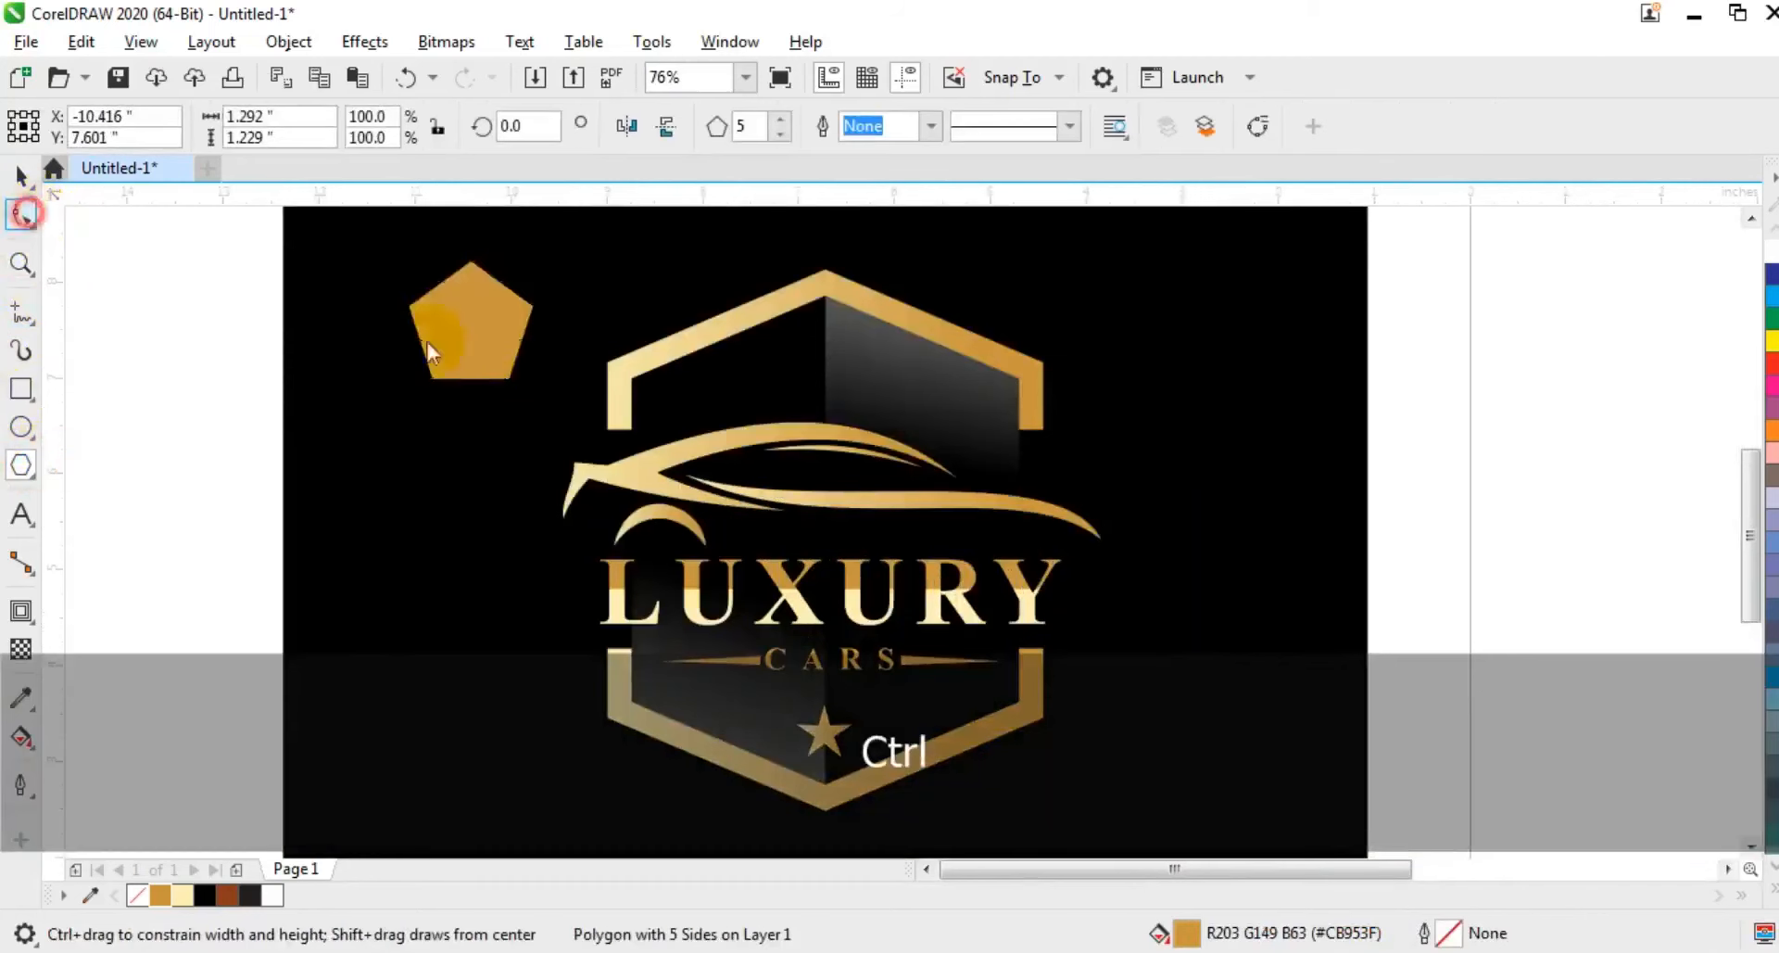
# - Pull the pentagon's sides inward to form a thin-armed star and set its number of points to 6
pyautogui.press('F10')
pyautogui.moveTo(436, 279); pyautogui.dragTo(463, 316)
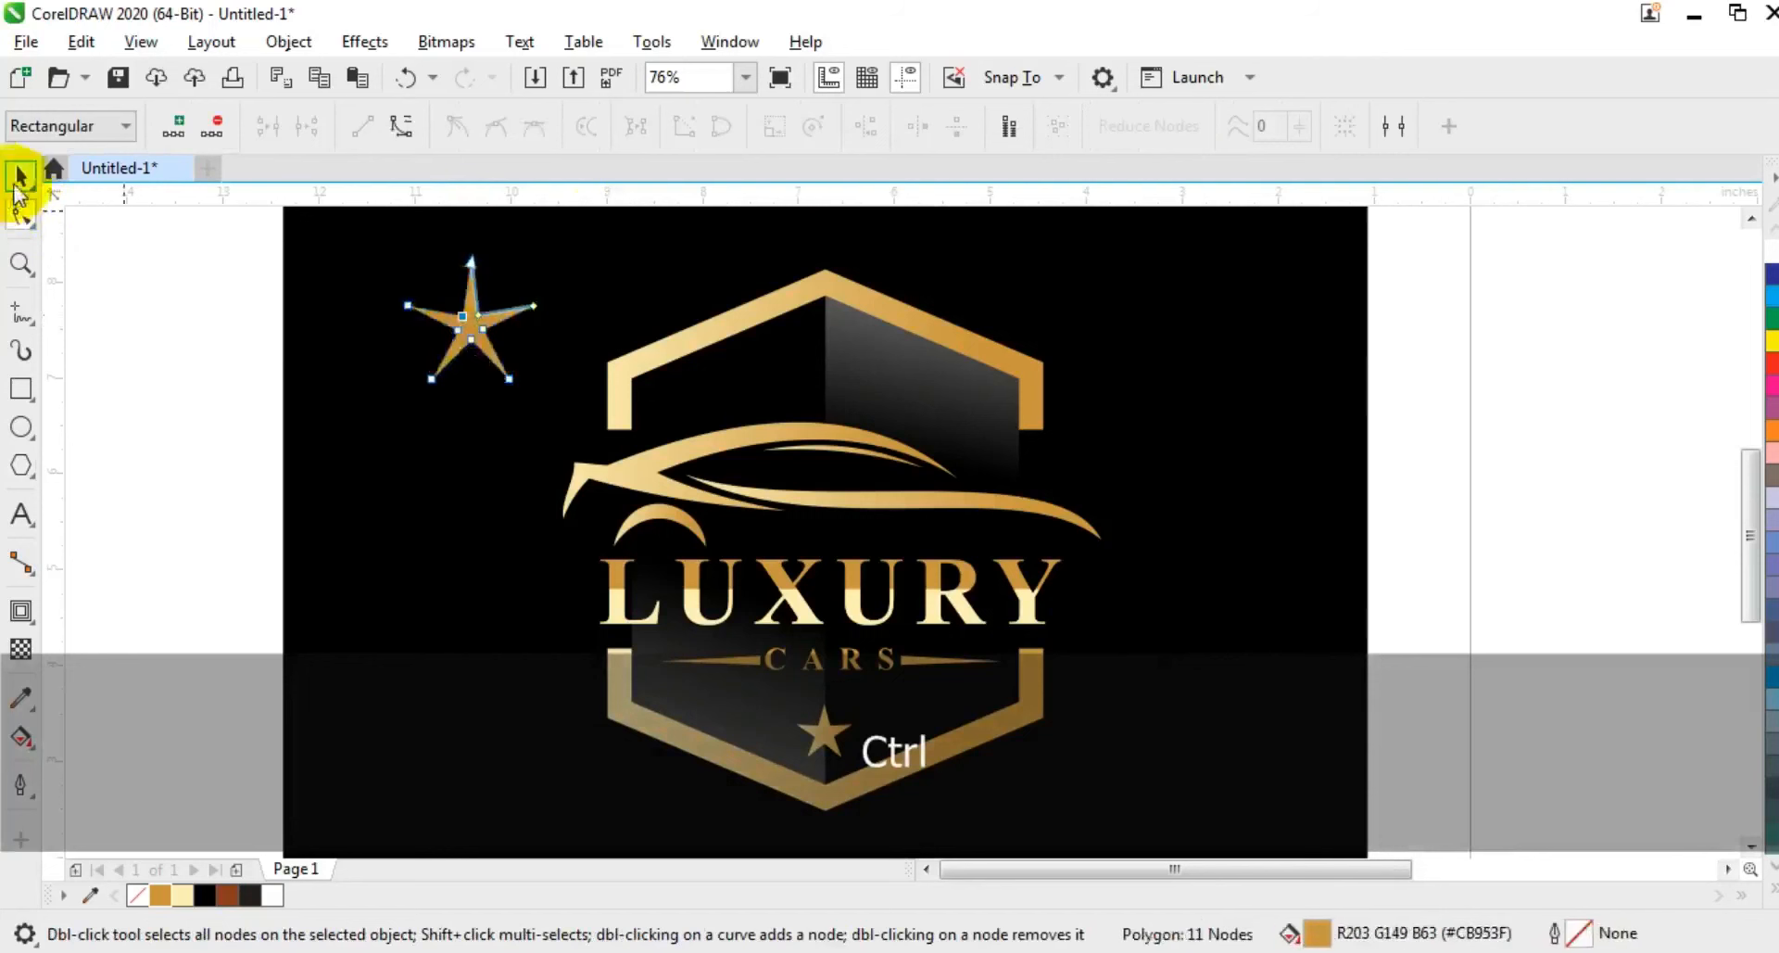
pyautogui.click(18, 176)
pyautogui.click(782, 121)
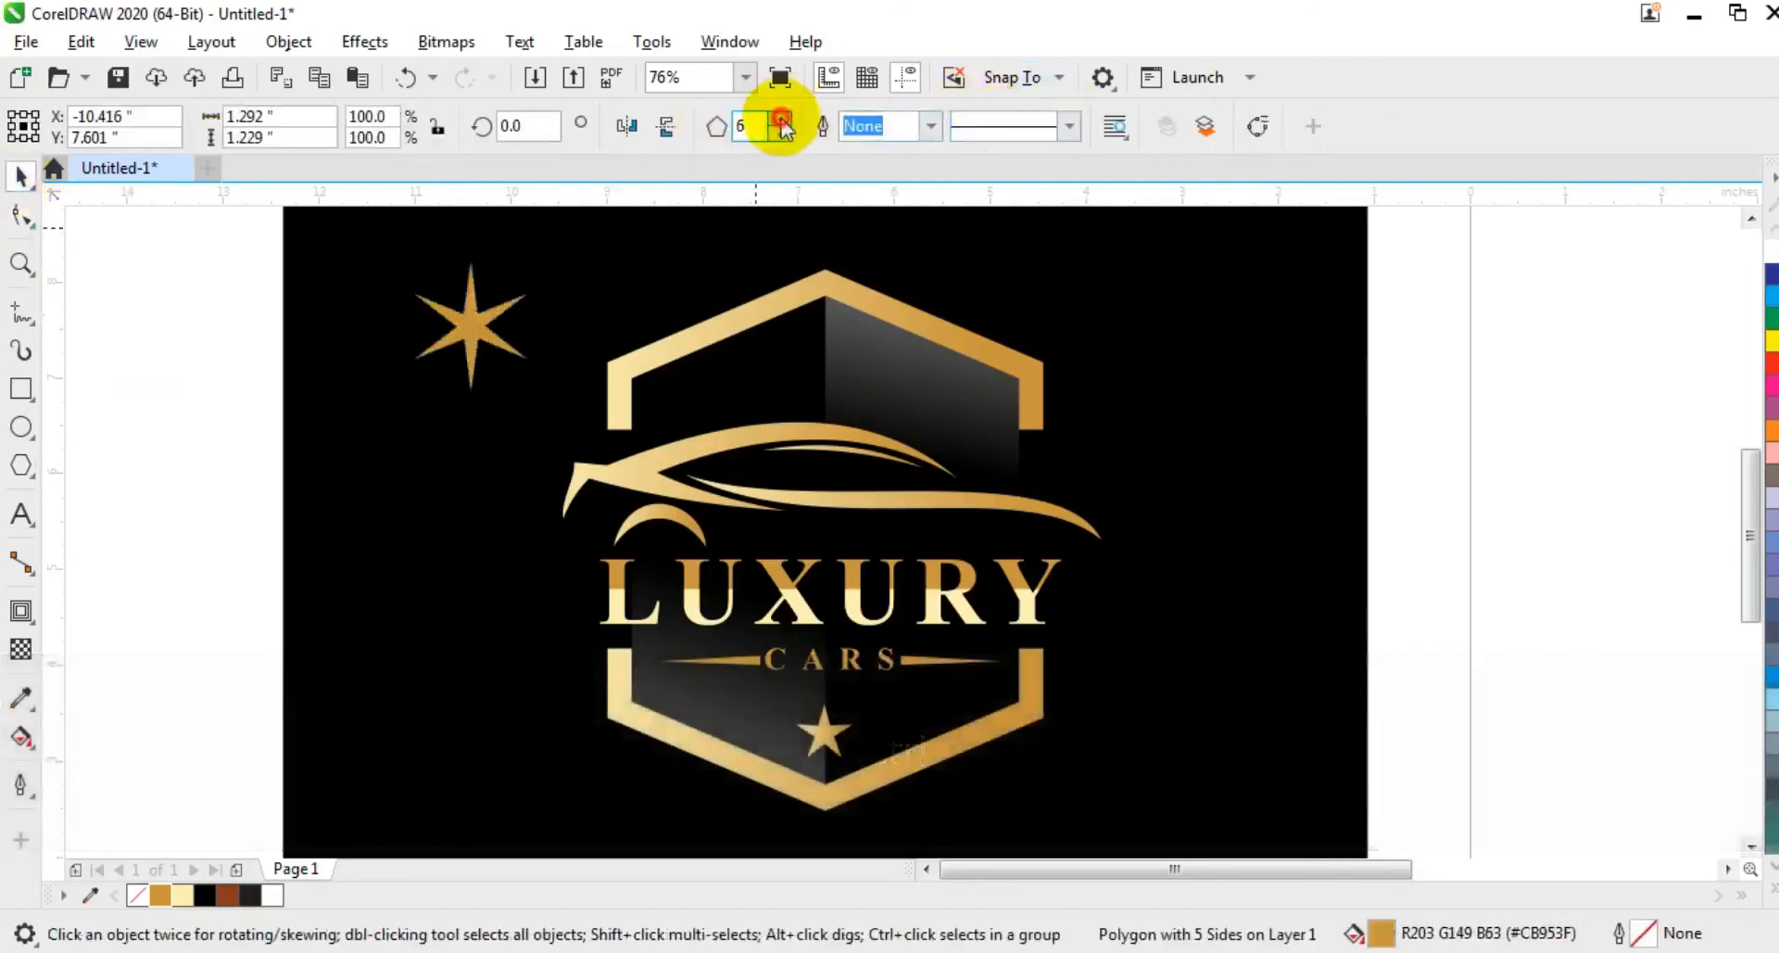
pyautogui.click(784, 121)
pyautogui.click(783, 132)
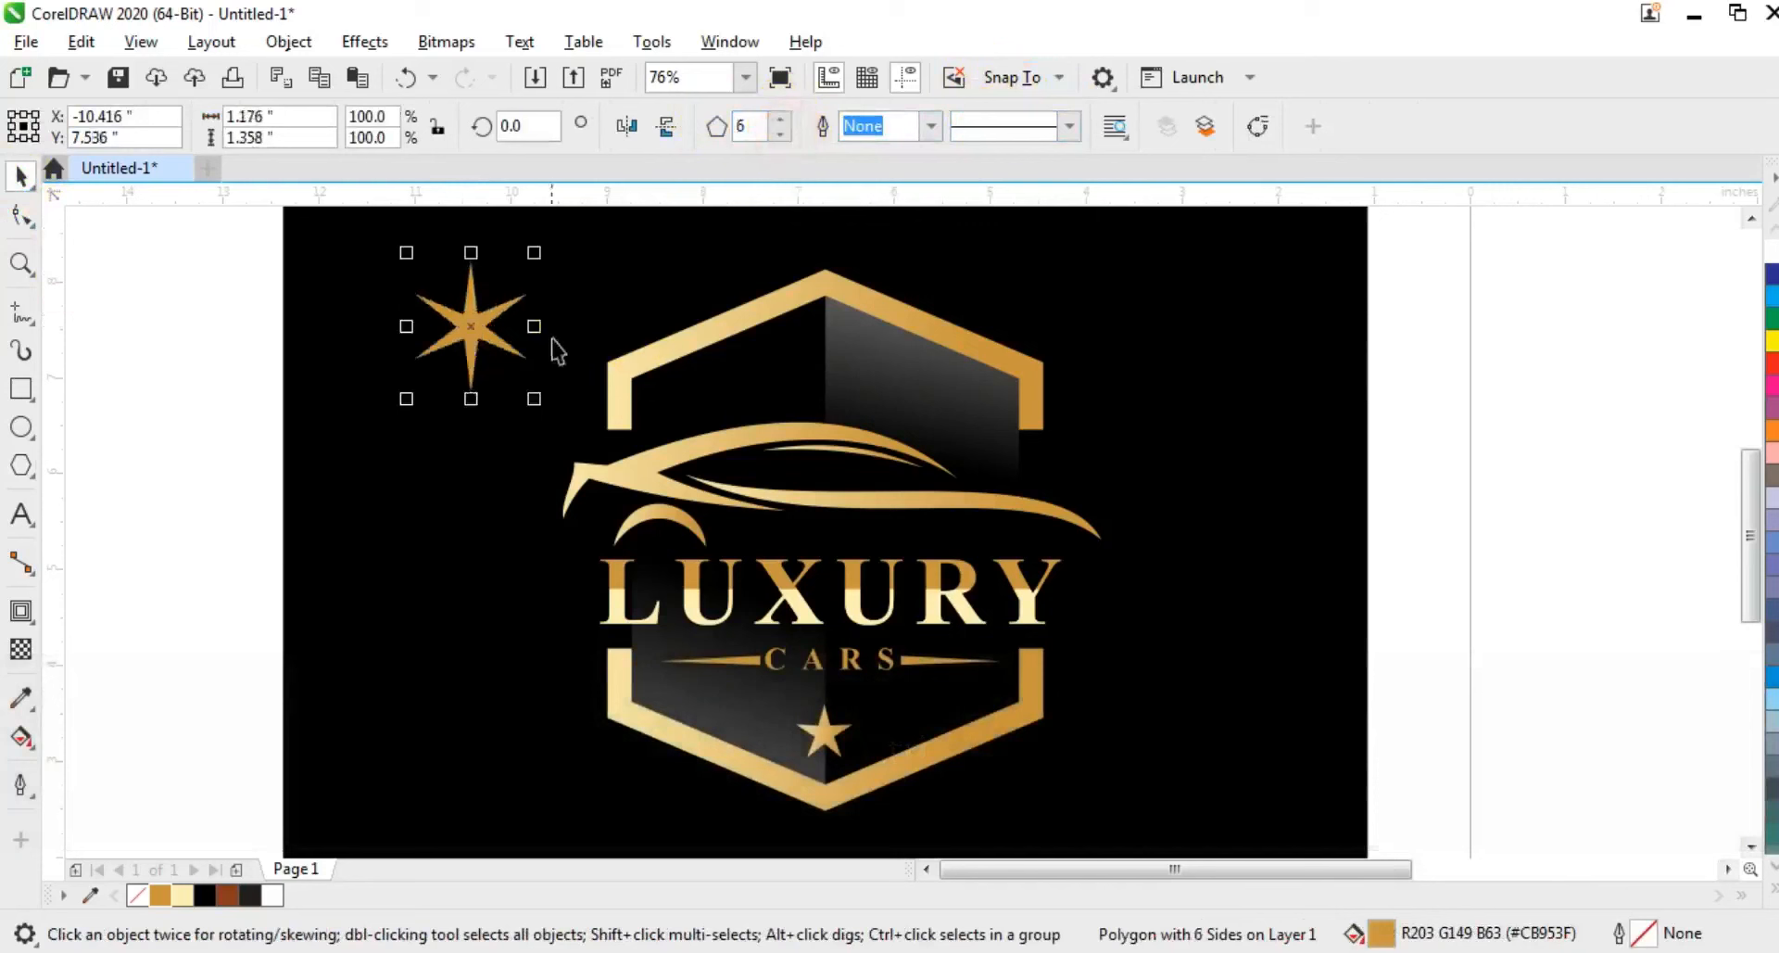
# - Scale the six-pointed star down about its center to about 0.51 by 0.59 in
pyautogui.moveTo(537, 255); pyautogui.dragTo(519, 293)
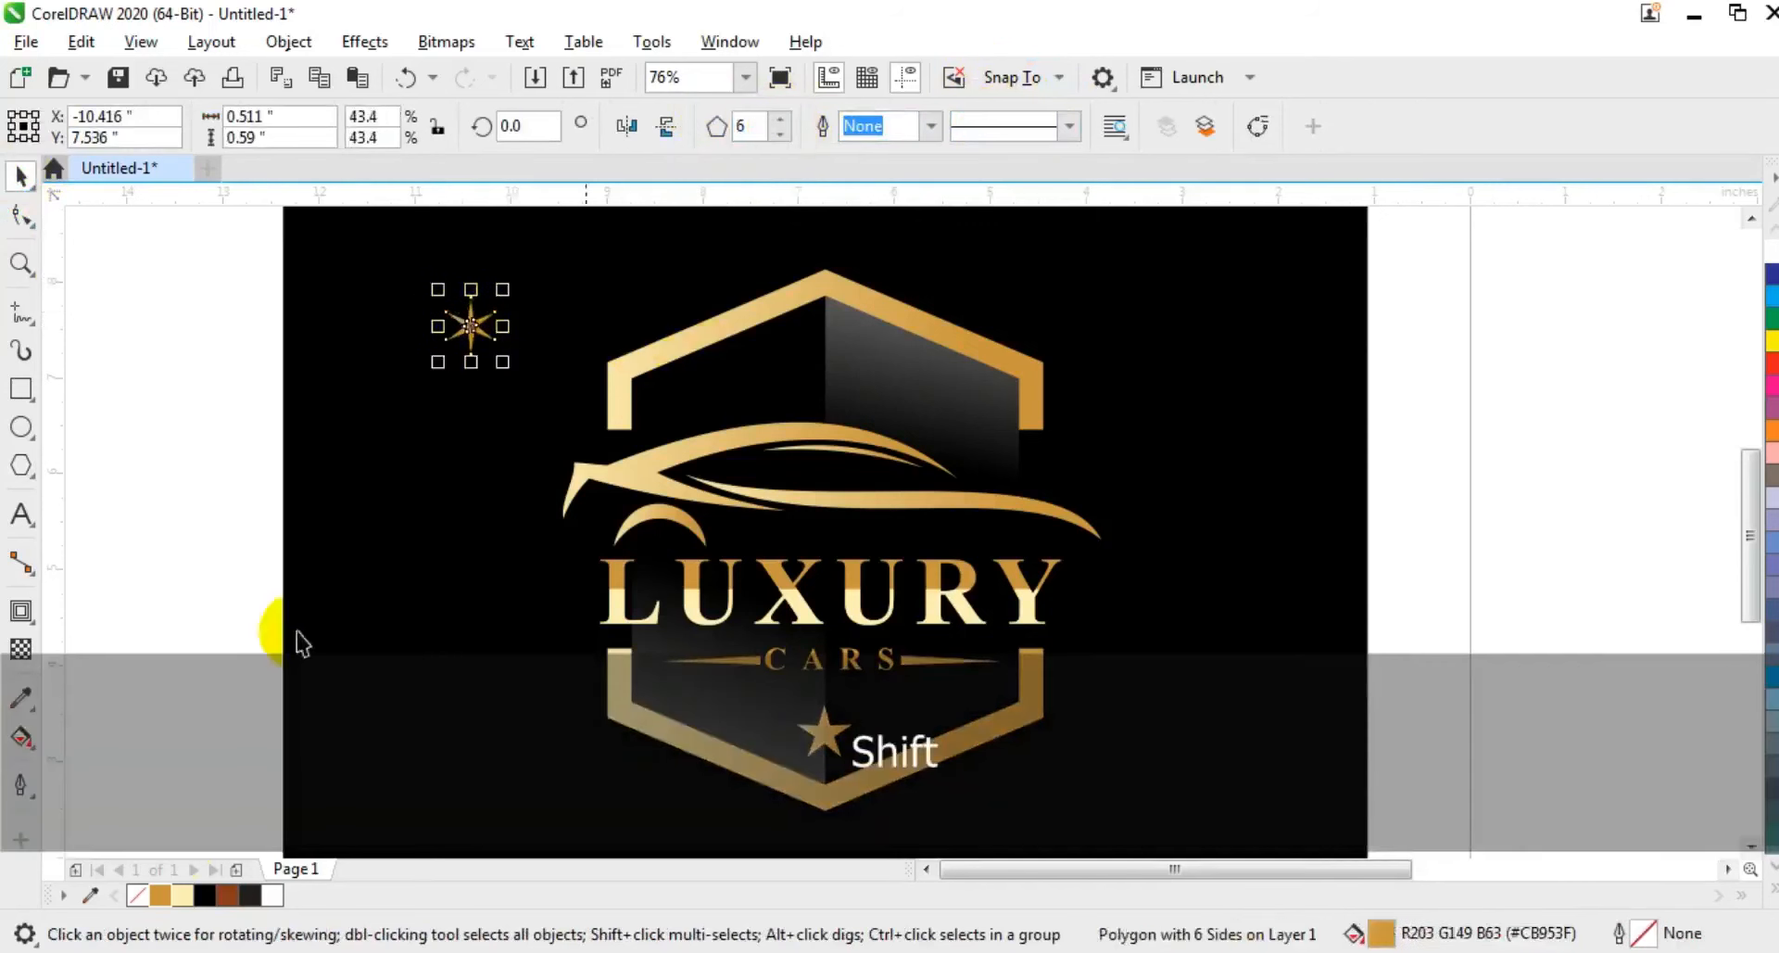
pyautogui.click(207, 556)
pyautogui.click(478, 339)
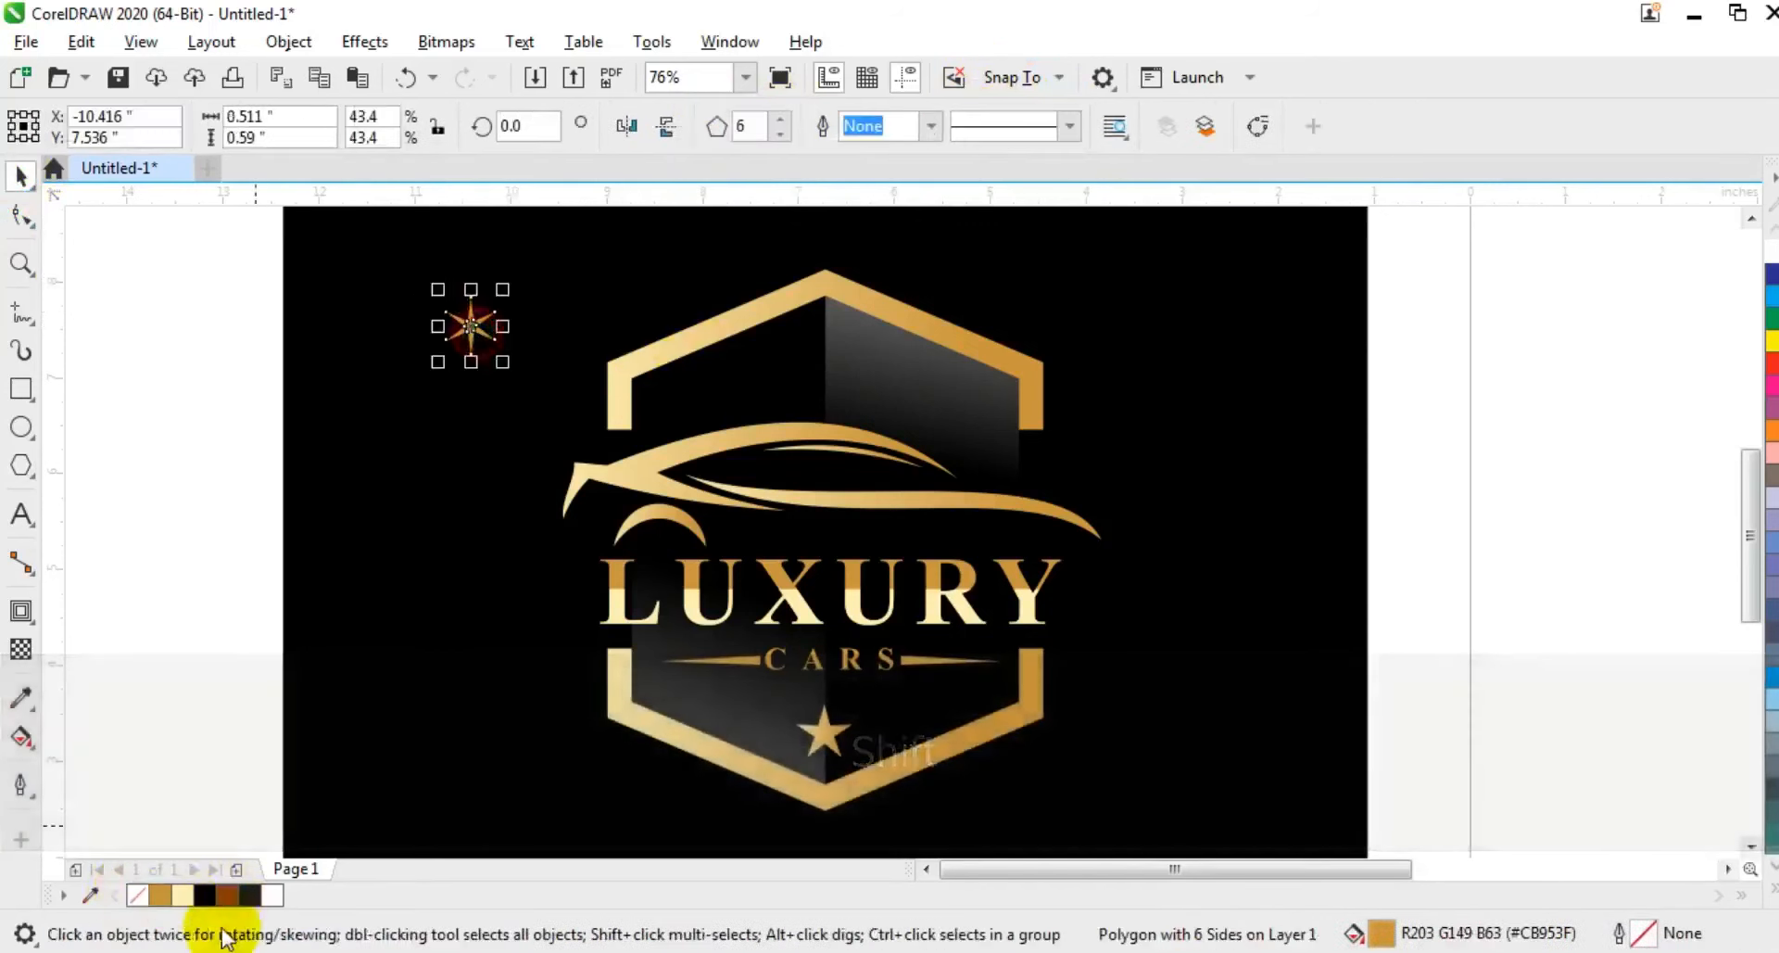
# - Fill the star with pale gold #FDF1B7, place it above the car's left end, and add smaller copies above the tail and below the body
pyautogui.moveTo(505, 289); pyautogui.dragTo(762, 545)
pyautogui.click(270, 440)
pyautogui.press('Escape')
pyautogui.rightClick(988, 464)
pyautogui.press('Escape')
pyautogui.press('Escape')
pyautogui.press('Escape')
pyautogui.click(761, 543)
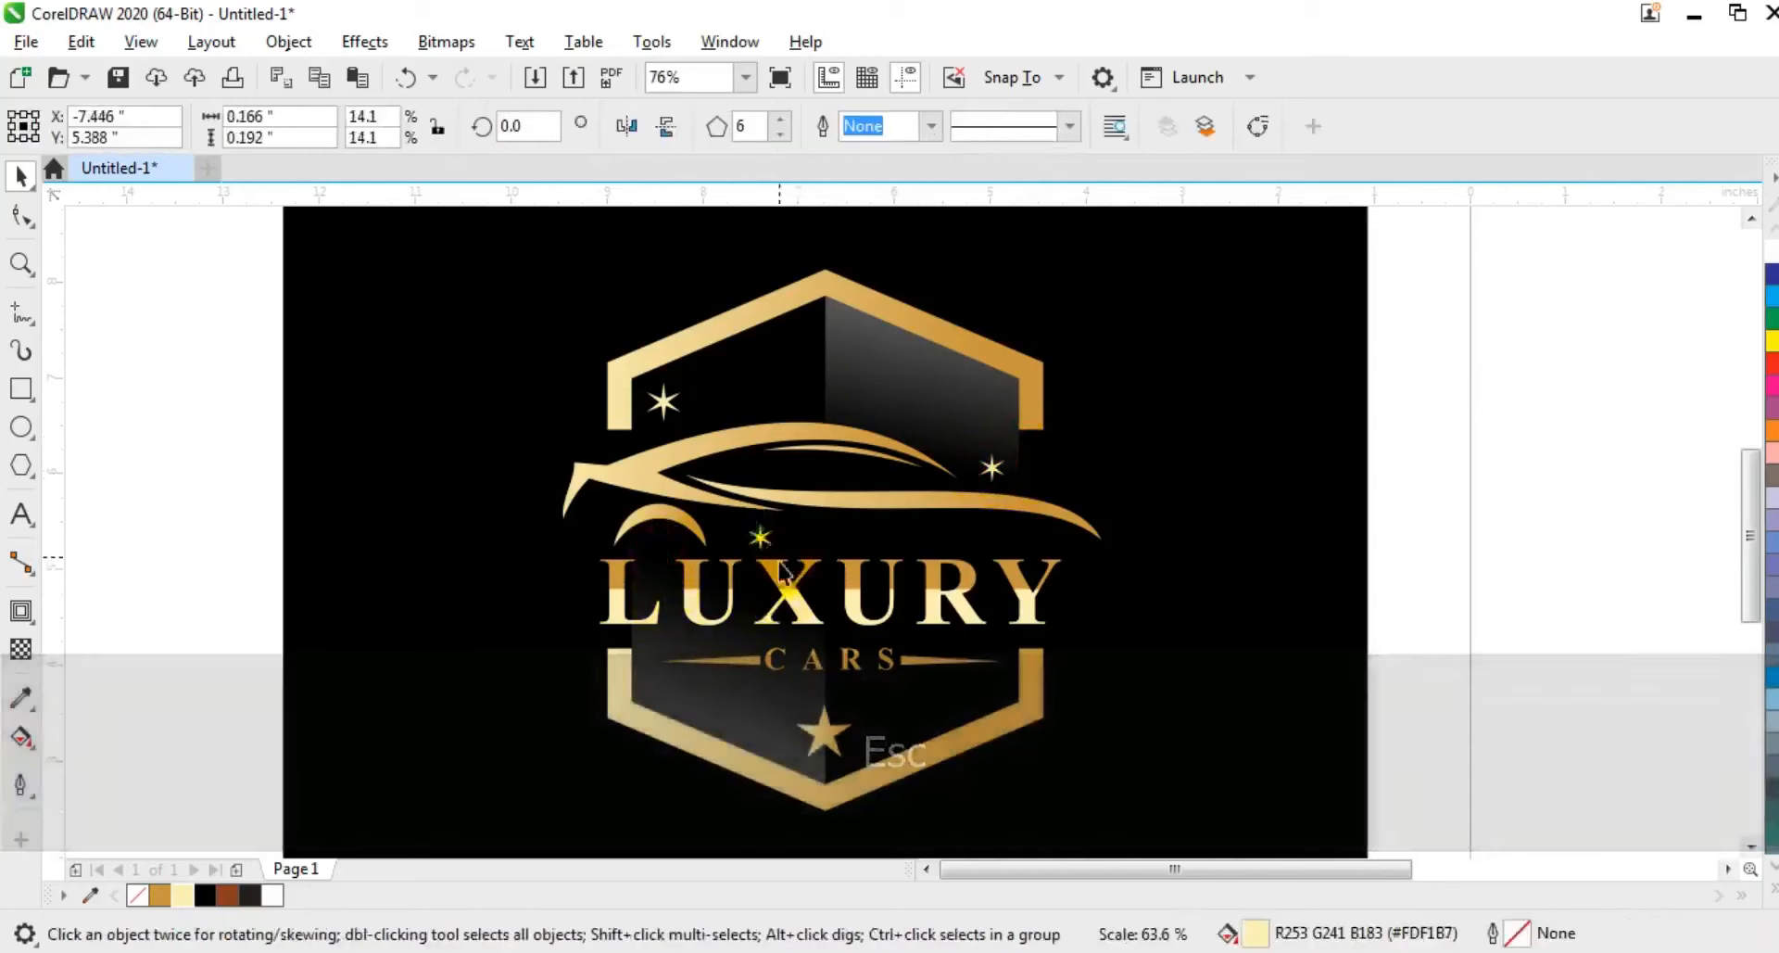
# - Place a copy of the smallest star, about 0.17 by 0.19 in, above the car roof near the frame's peak
pyautogui.moveTo(760, 544); pyautogui.dragTo(815, 359)
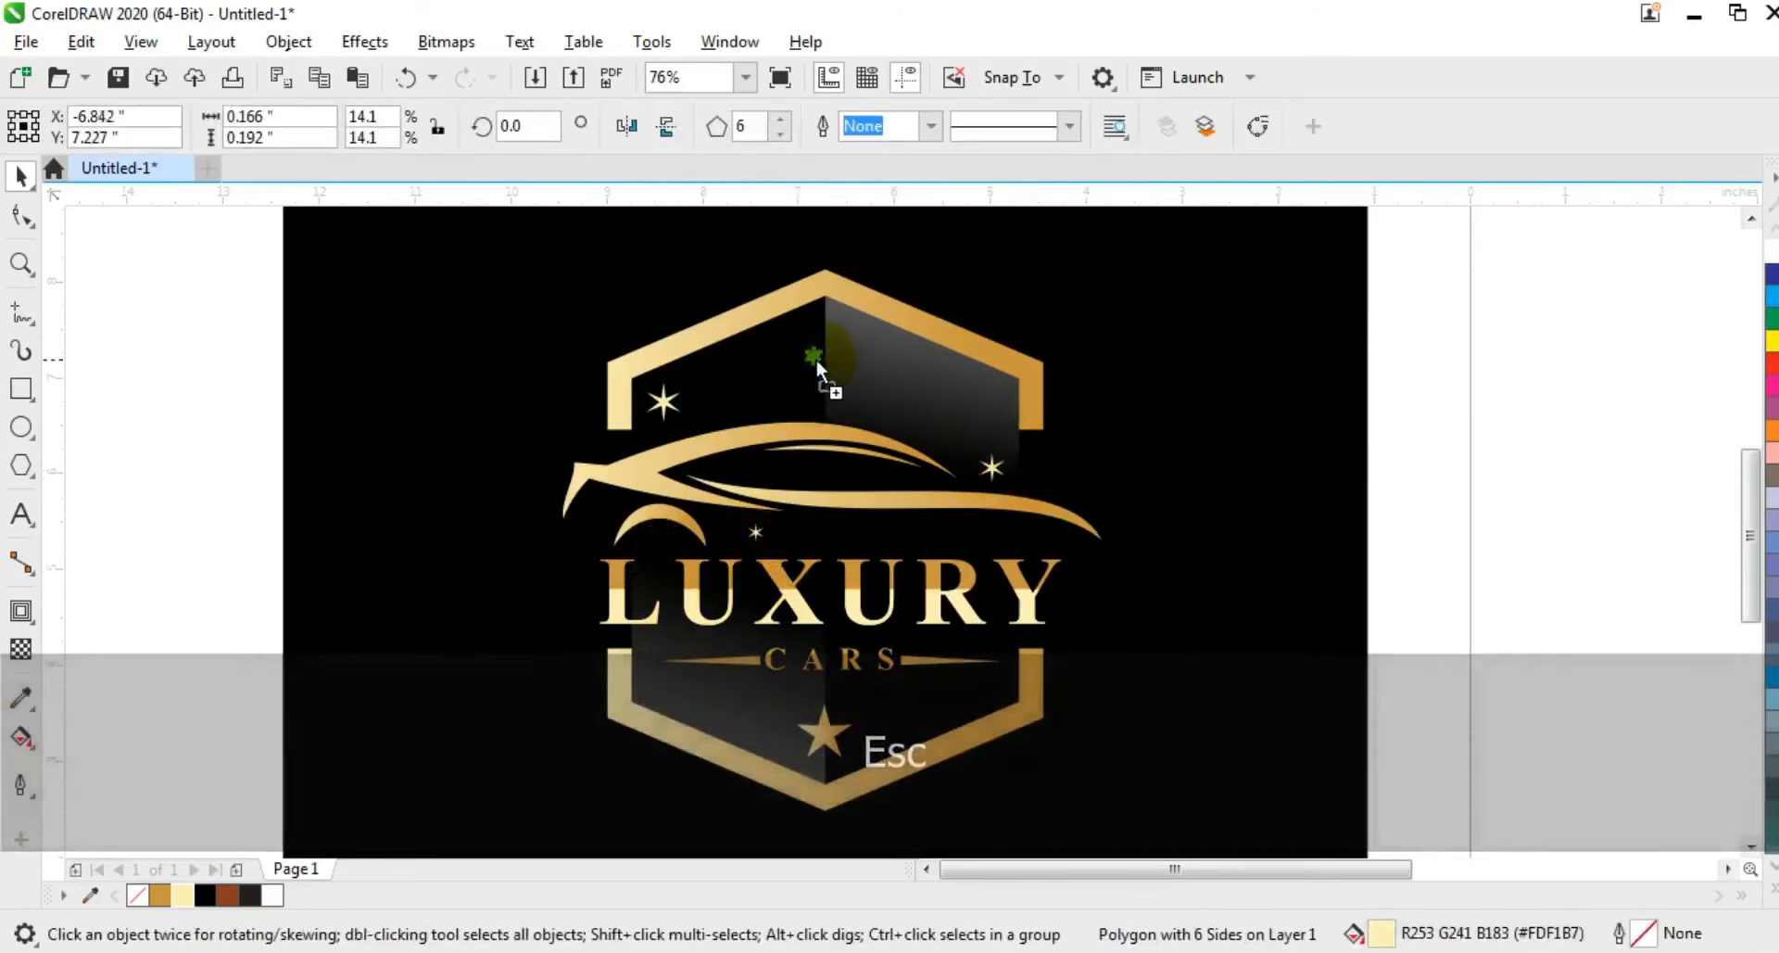
pyautogui.press('F3')
pyautogui.press('Escape')
pyautogui.click(1035, 547)
pyautogui.hotkey('shift', 'F2')
pyautogui.press('Escape')
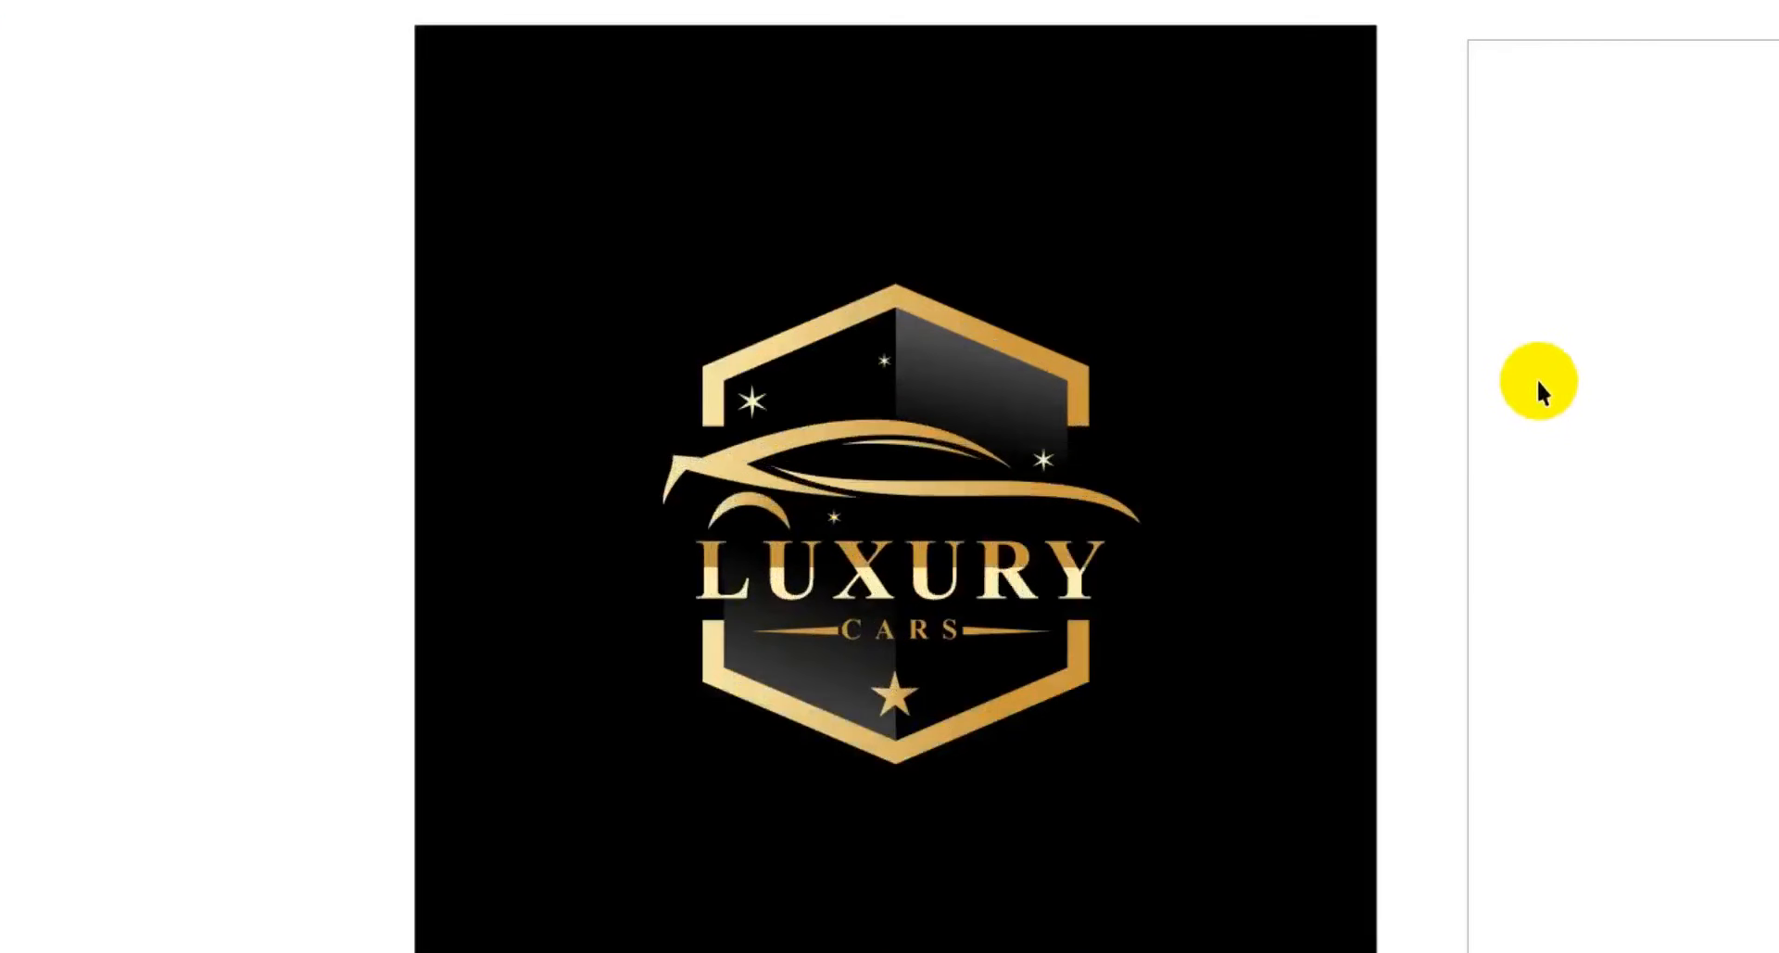